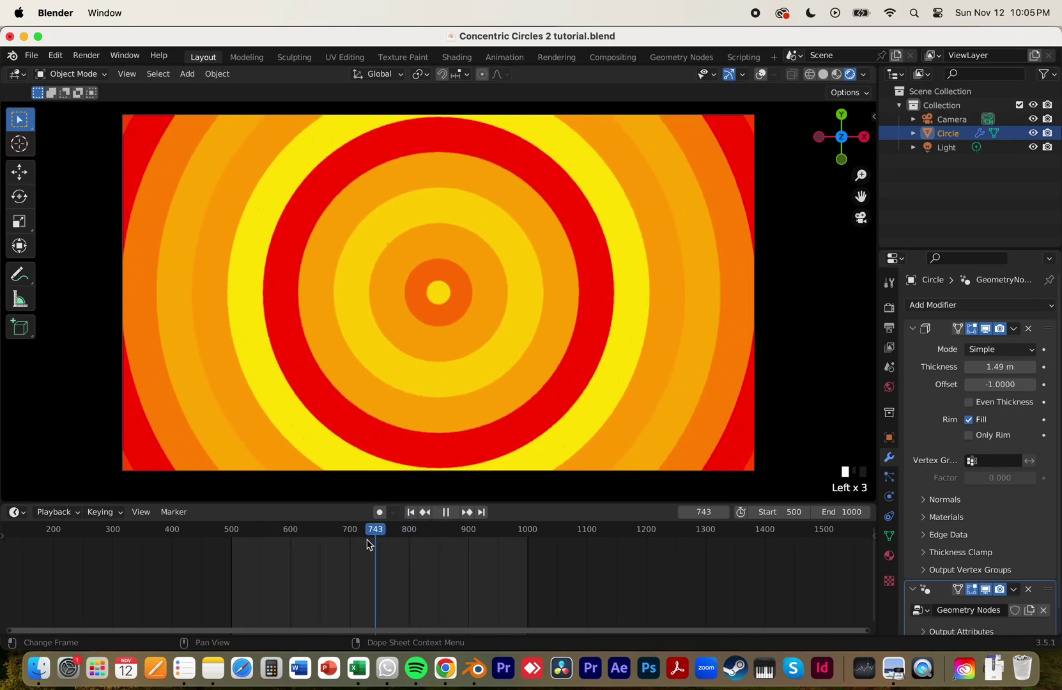
# Create a new General file and delete the default cube
pyautogui.press('space')
pyautogui.press('space')
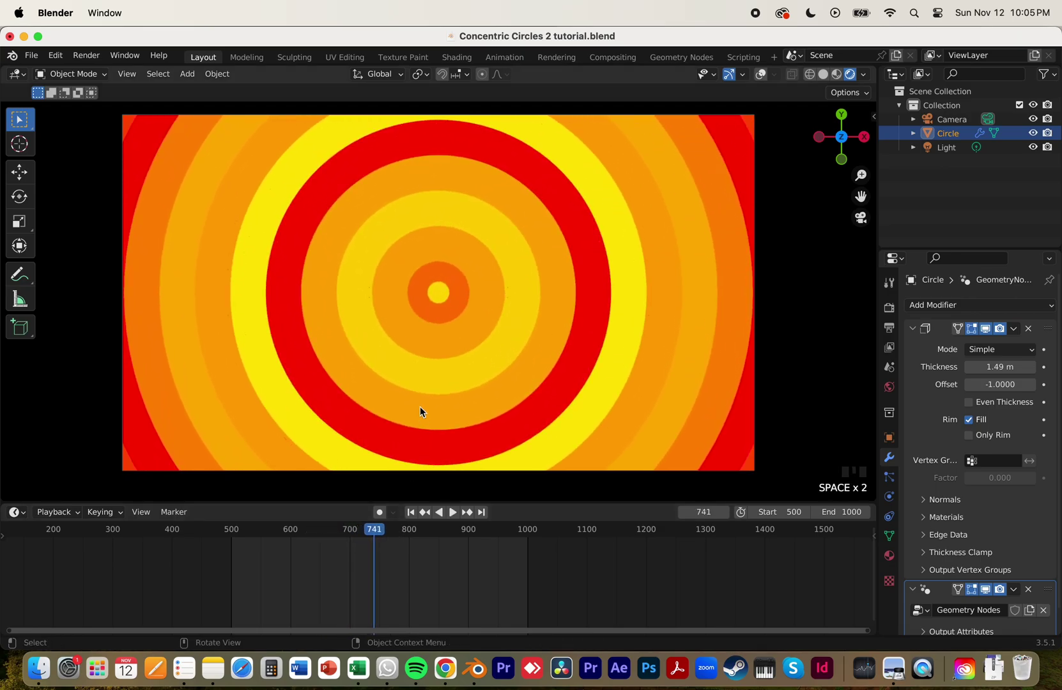
pyautogui.click(31, 56)
pyautogui.moveTo(76, 72)
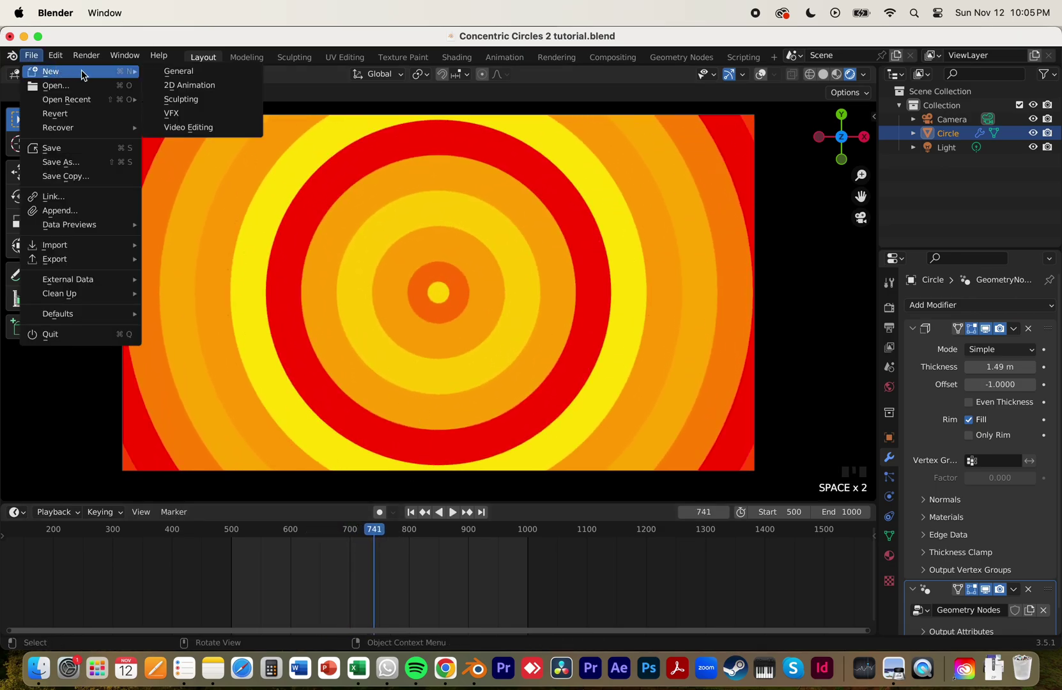
pyautogui.click(170, 71)
pyautogui.click(468, 373)
pyautogui.press('x')
pyautogui.click(464, 333)
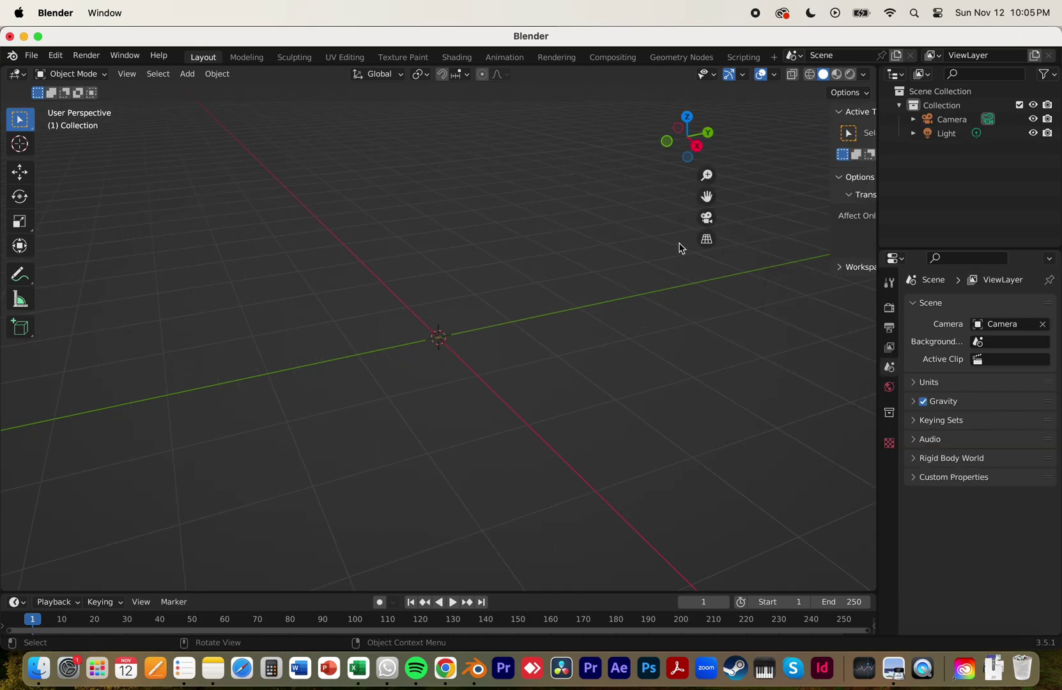
# Start the Shortcut VUr key display, shift it with its horizontal offset, and hide the sidebar again
pyautogui.press('n')
pyautogui.click(875, 199)
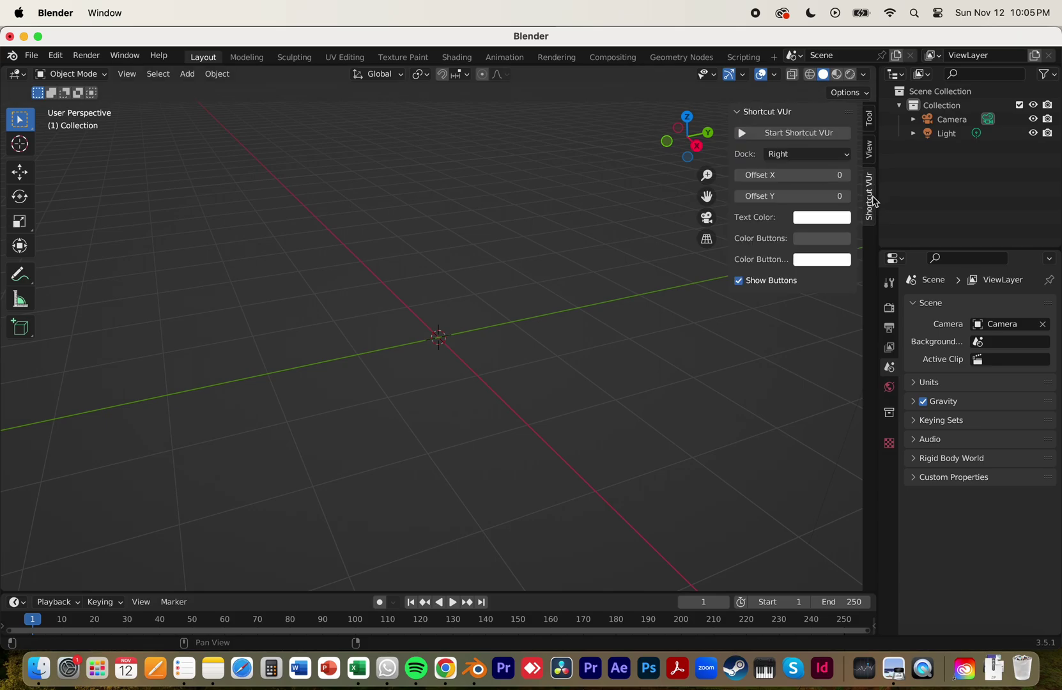
pyautogui.click(776, 133)
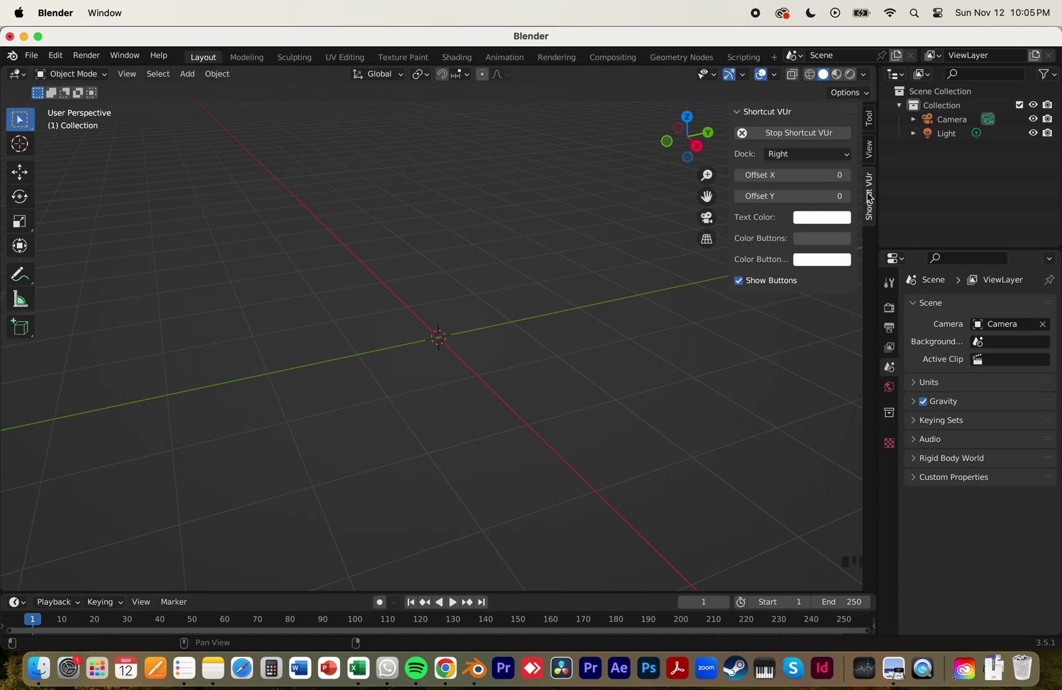
pyautogui.click(787, 112)
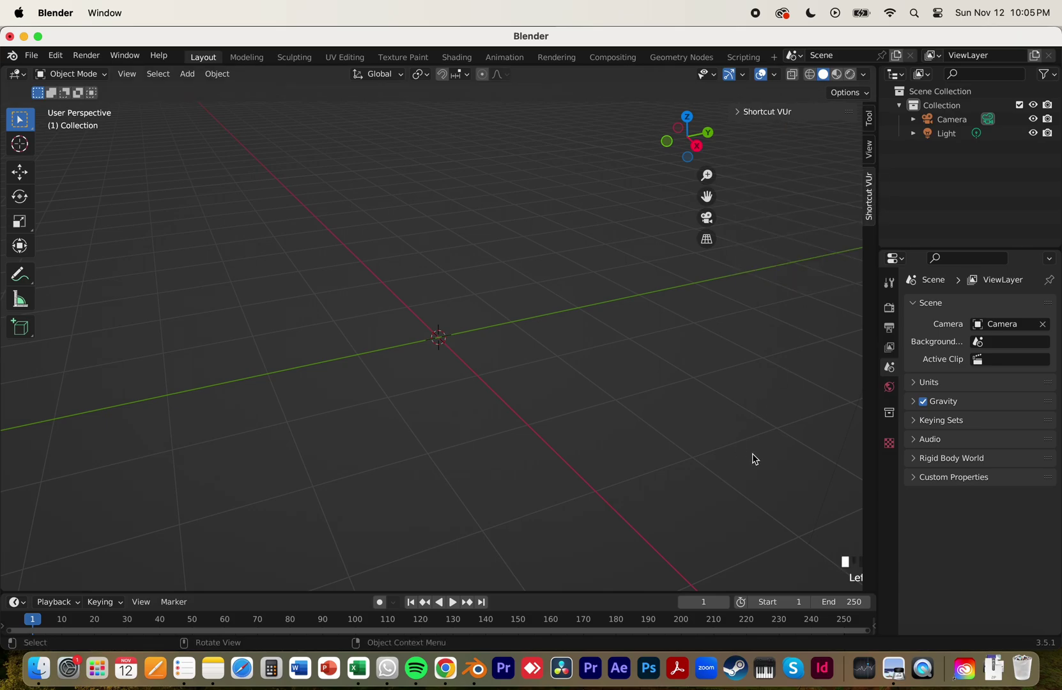
pyautogui.click(829, 113)
pyautogui.moveTo(807, 175); pyautogui.dragTo(974, 175)
pyautogui.click(760, 114)
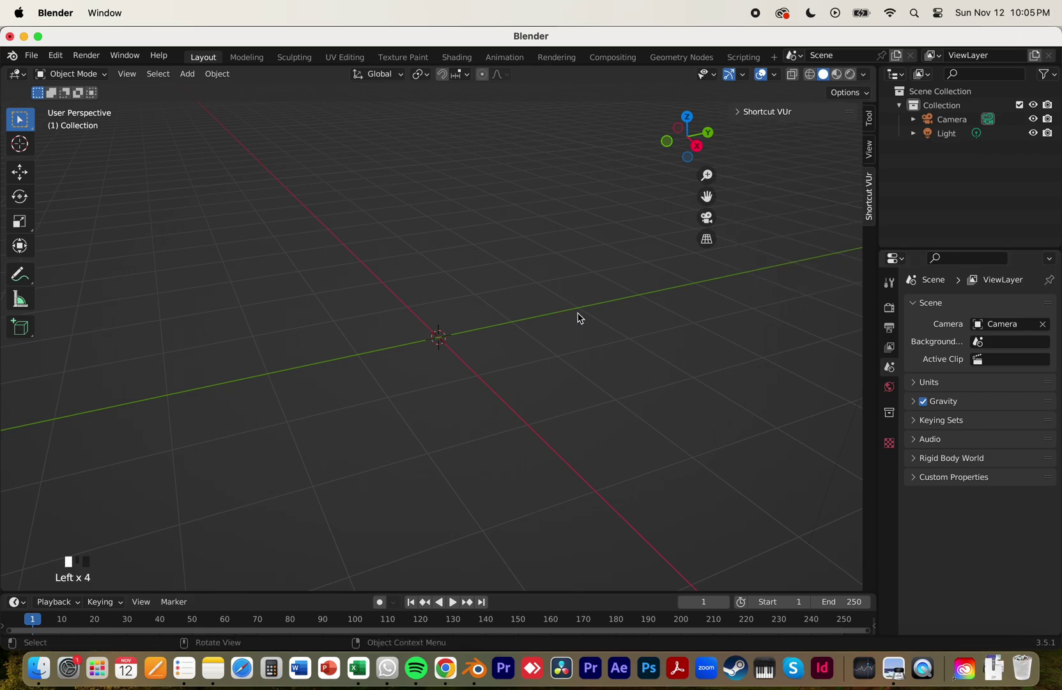
pyautogui.press('n')
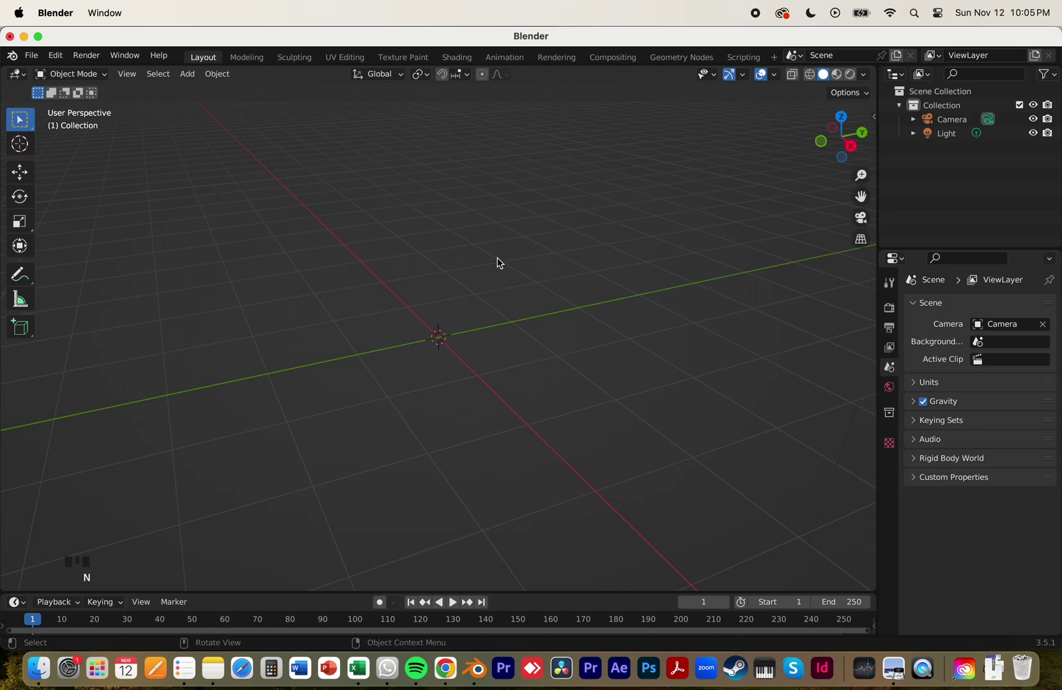
# Add a mesh circle at the world origin with 100 vertices
pyautogui.hotkey('shift', 'a')
pyautogui.moveTo(474, 261)
pyautogui.click(526, 291)
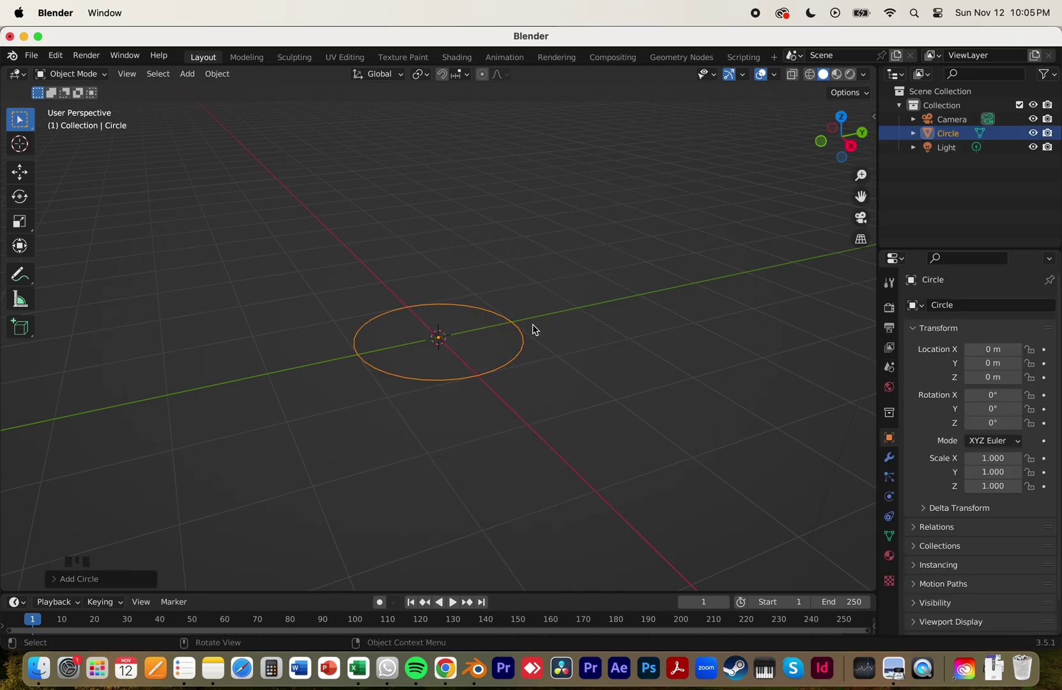
pyautogui.click(102, 577)
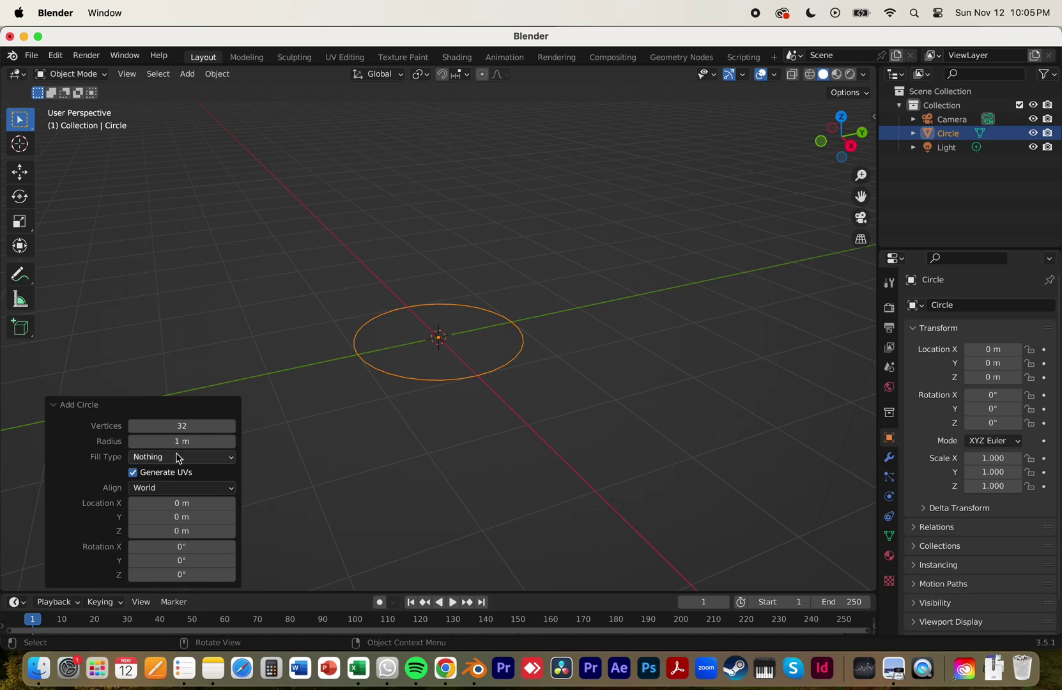
pyautogui.press('Return')
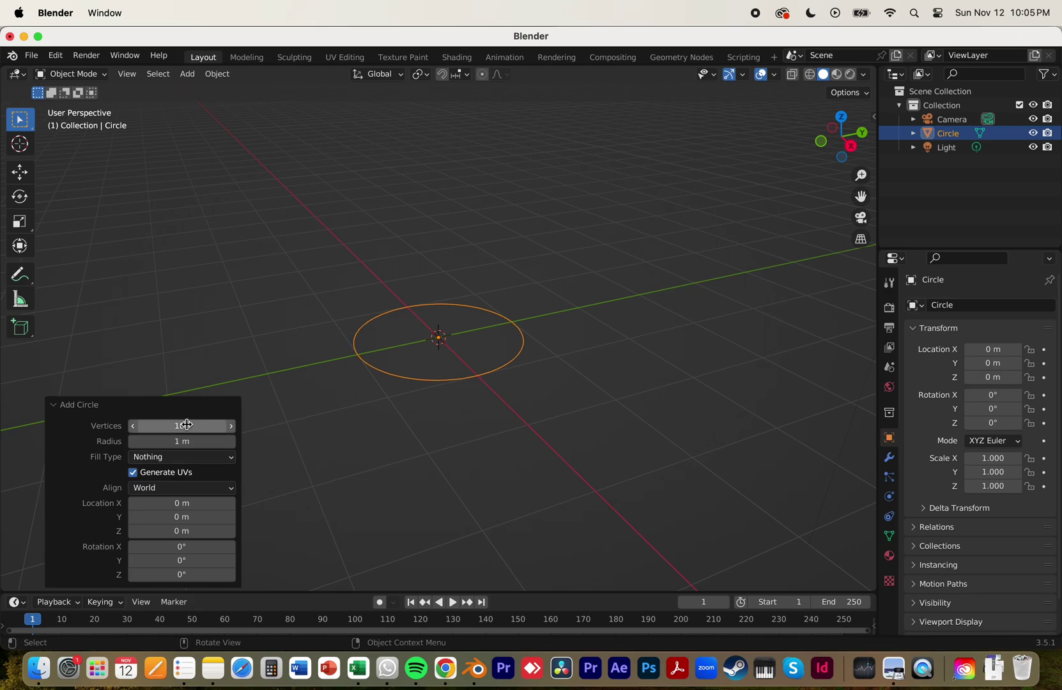
# Extrude the circle's whole outline upward along Z into a short band and apply Shade Auto Smooth to it
pyautogui.click(500, 372)
pyautogui.scroll(2, 500, 372)
pyautogui.scroll(1, 543, 390)
pyautogui.click(583, 406)
pyautogui.press('Tab')
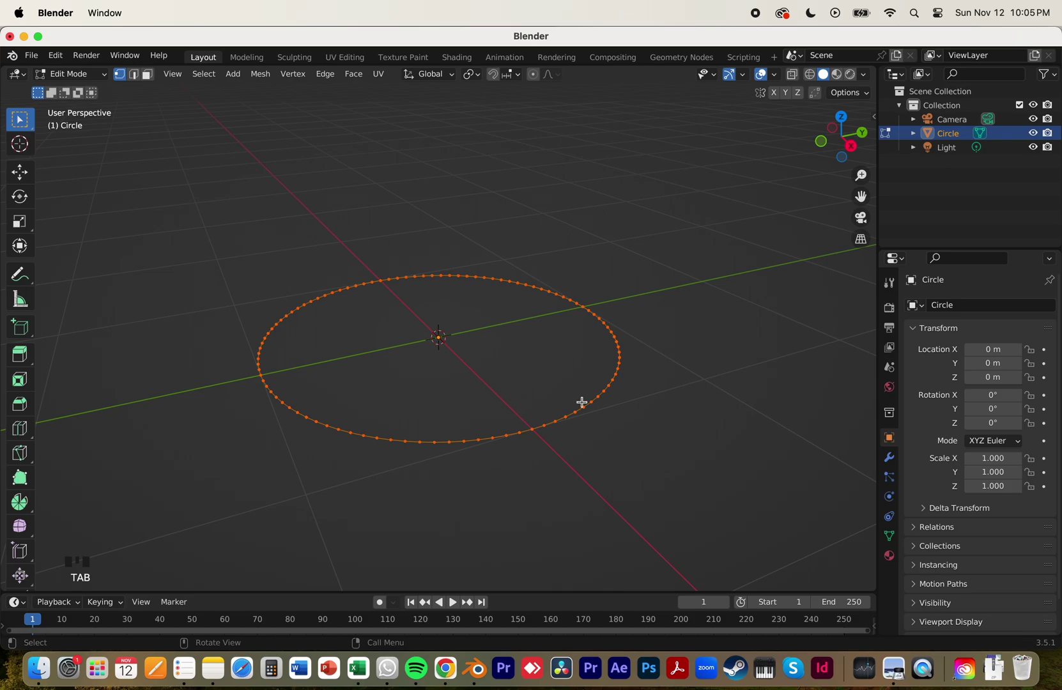
pyautogui.press('e')
pyautogui.press('z')
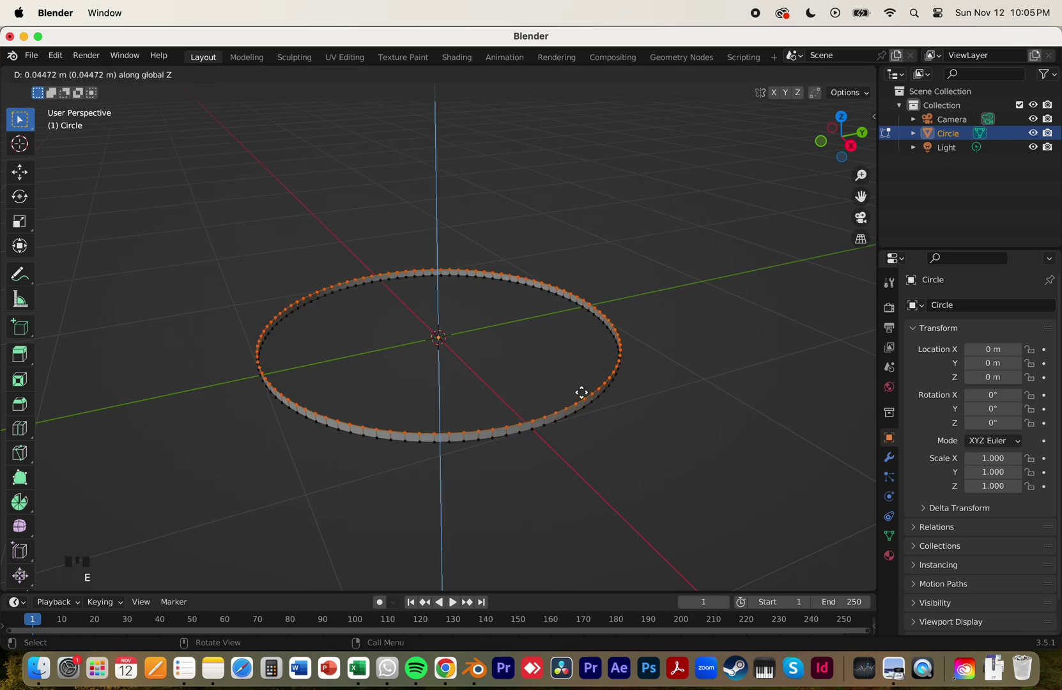
pyautogui.click(573, 371)
pyautogui.press('Tab')
pyautogui.rightClick(552, 392)
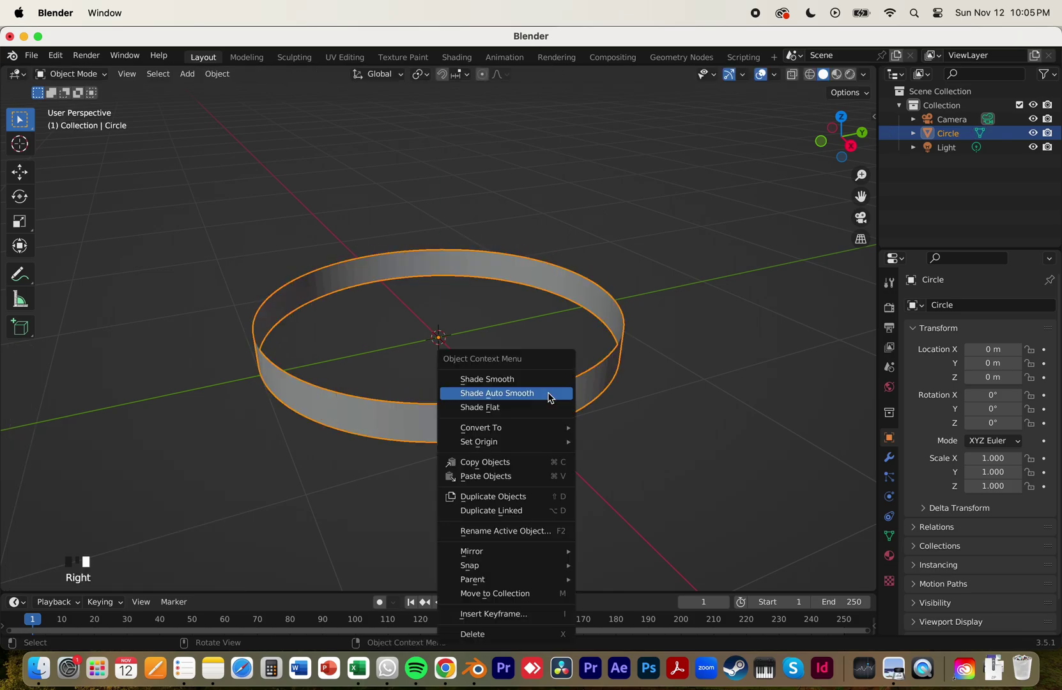
pyautogui.click(548, 394)
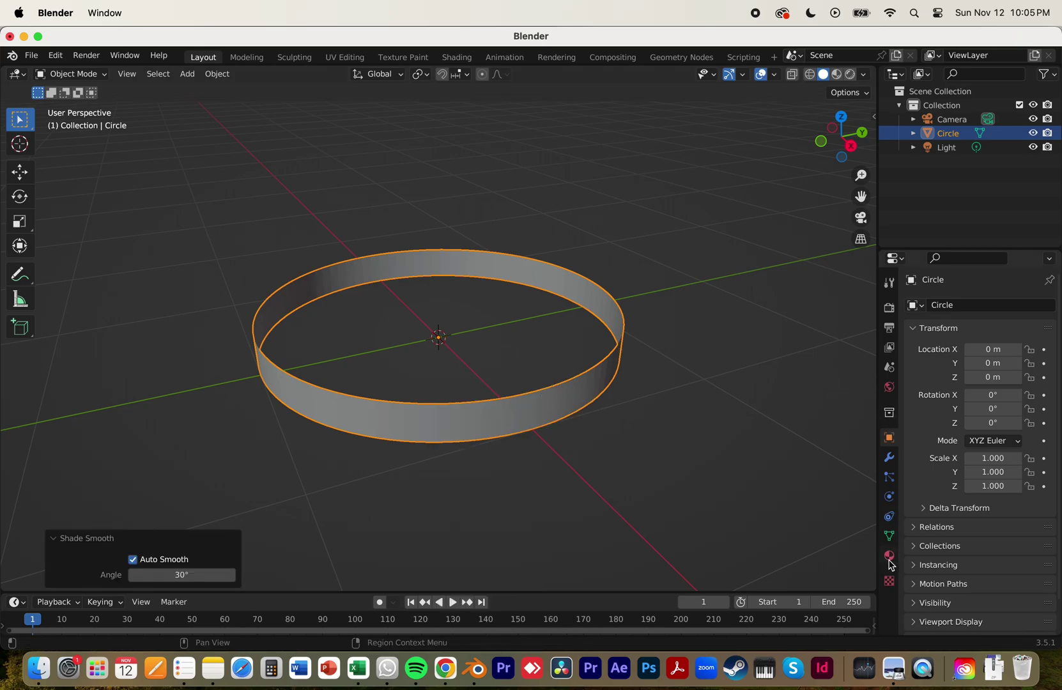
# Add a Solidify modifier to the circle and set its thickness to 0.67 m
pyautogui.click(888, 457)
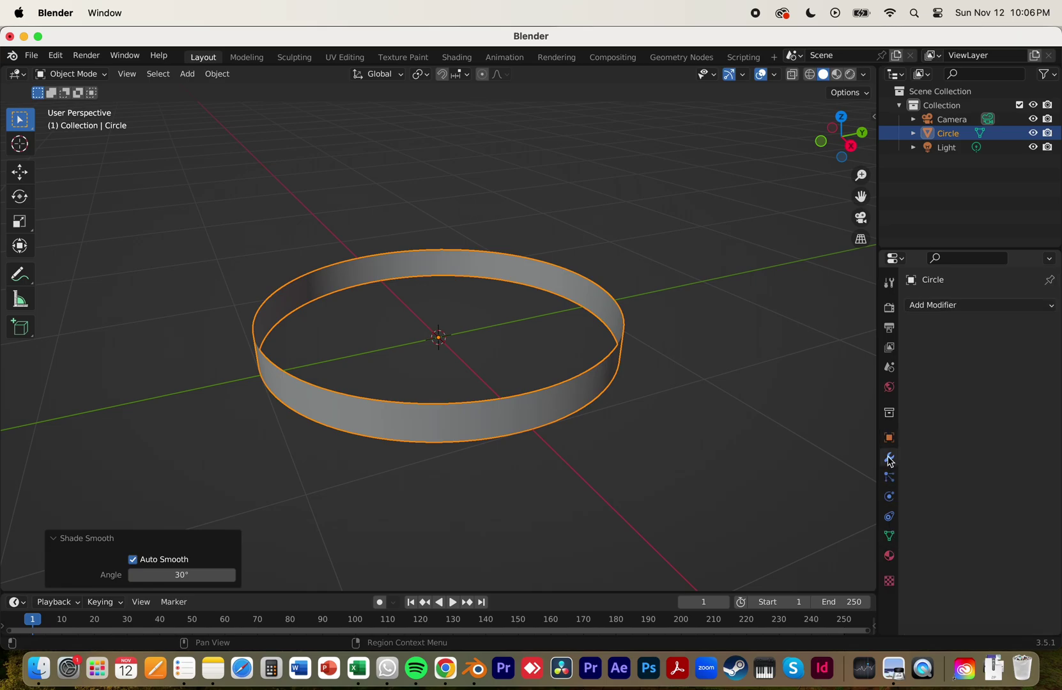
pyautogui.click(941, 305)
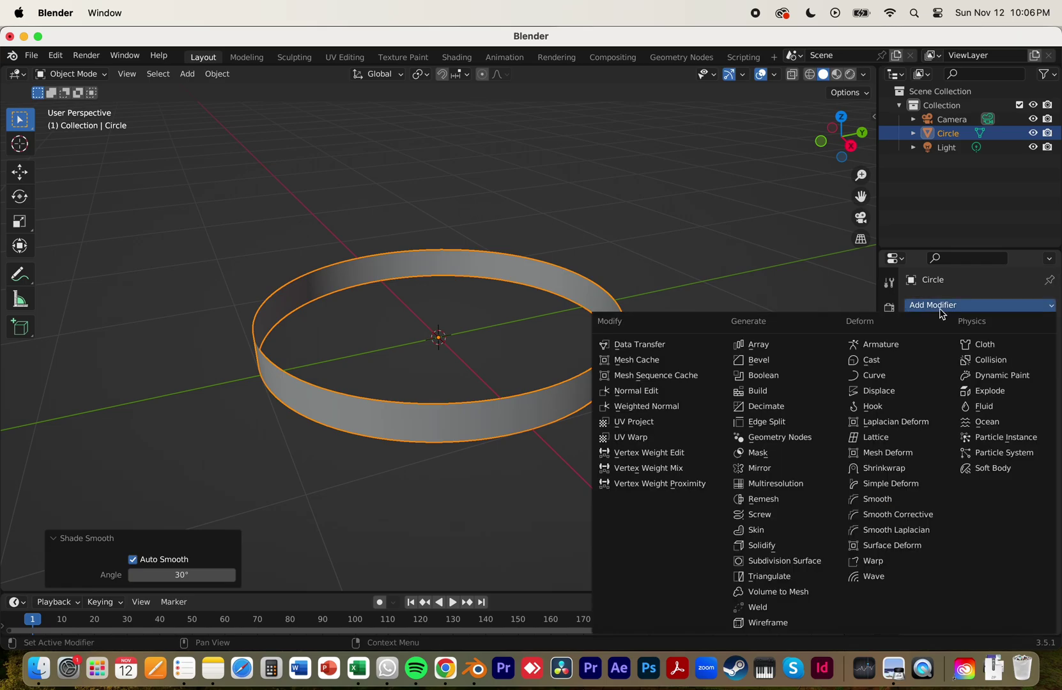
pyautogui.click(778, 546)
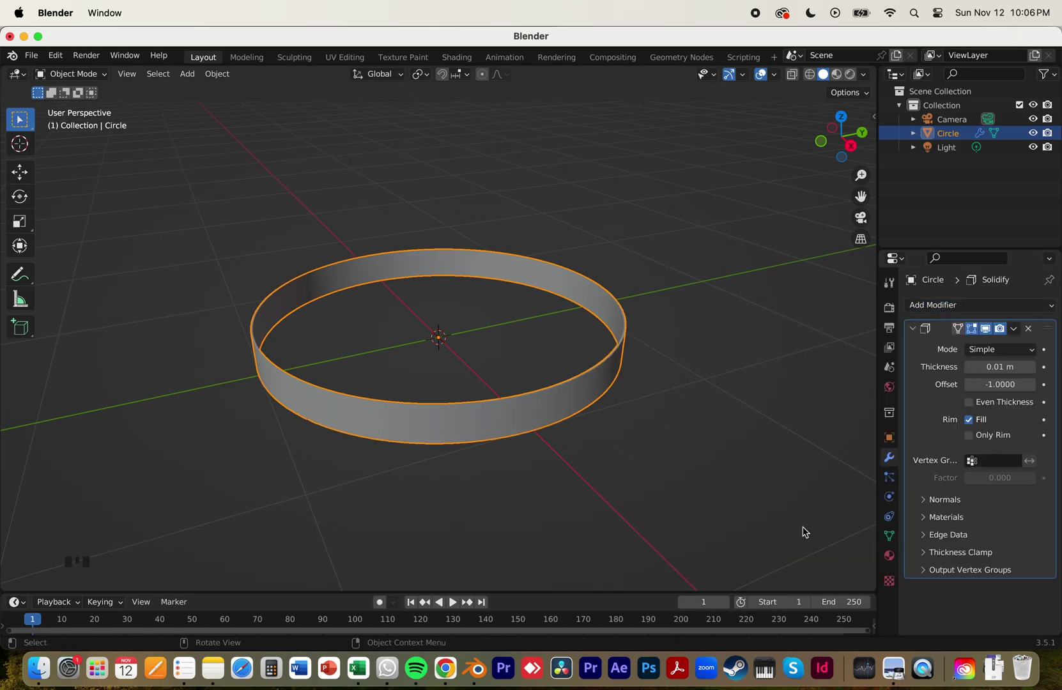
pyautogui.moveTo(948, 370)
pyautogui.mouseDown()
pyautogui.moveTo(1061, 371)
pyautogui.moveTo(935, 377)
pyautogui.mouseUp()
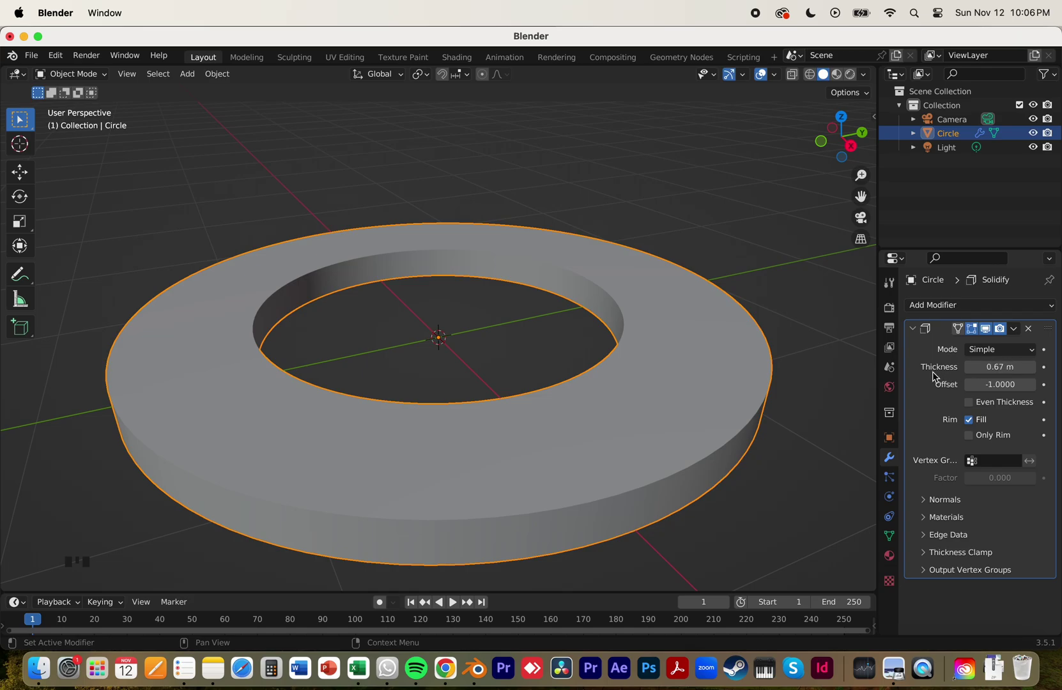
# Add a Geometry Nodes modifier to the circle and create a new node tree for it in the Geometry Nodes workspace
pyautogui.click(912, 328)
pyautogui.click(928, 305)
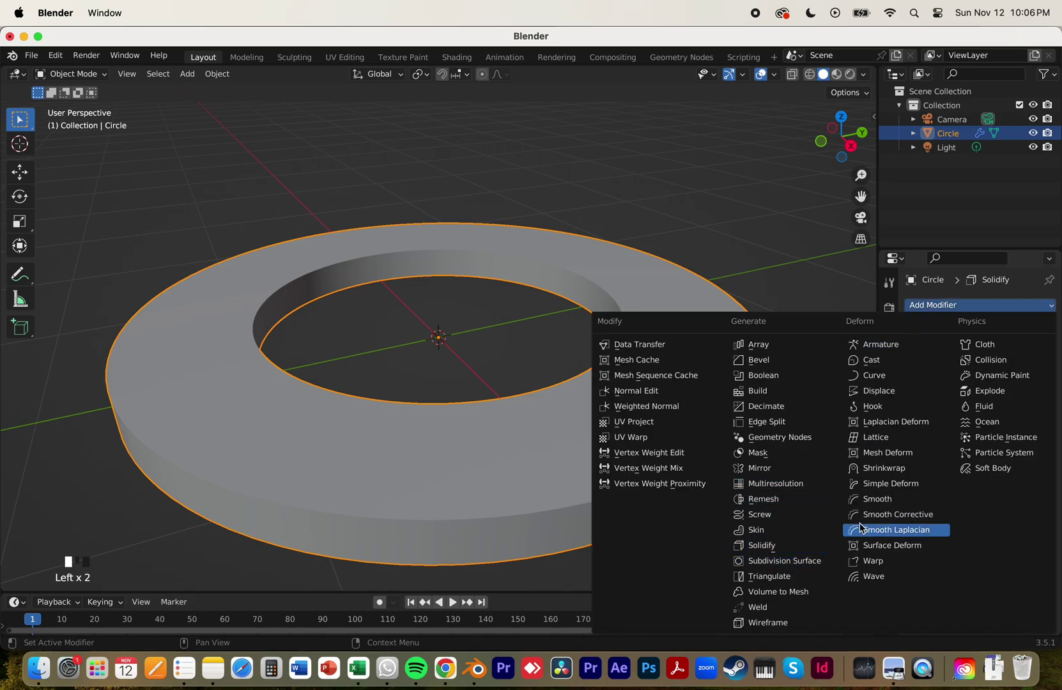
pyautogui.click(779, 437)
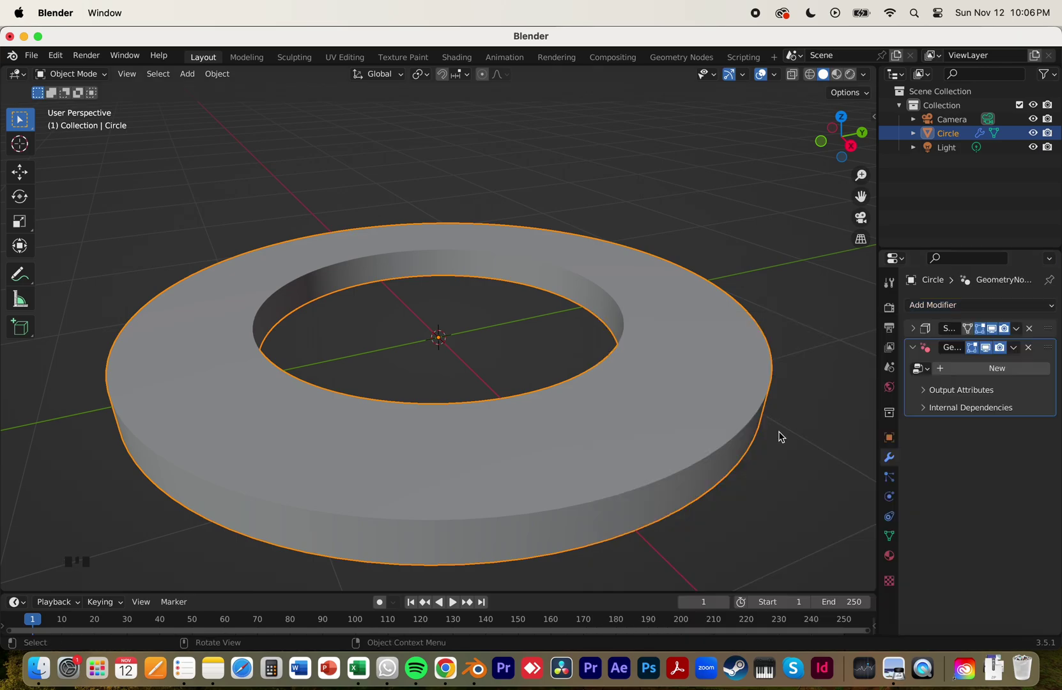
pyautogui.click(681, 61)
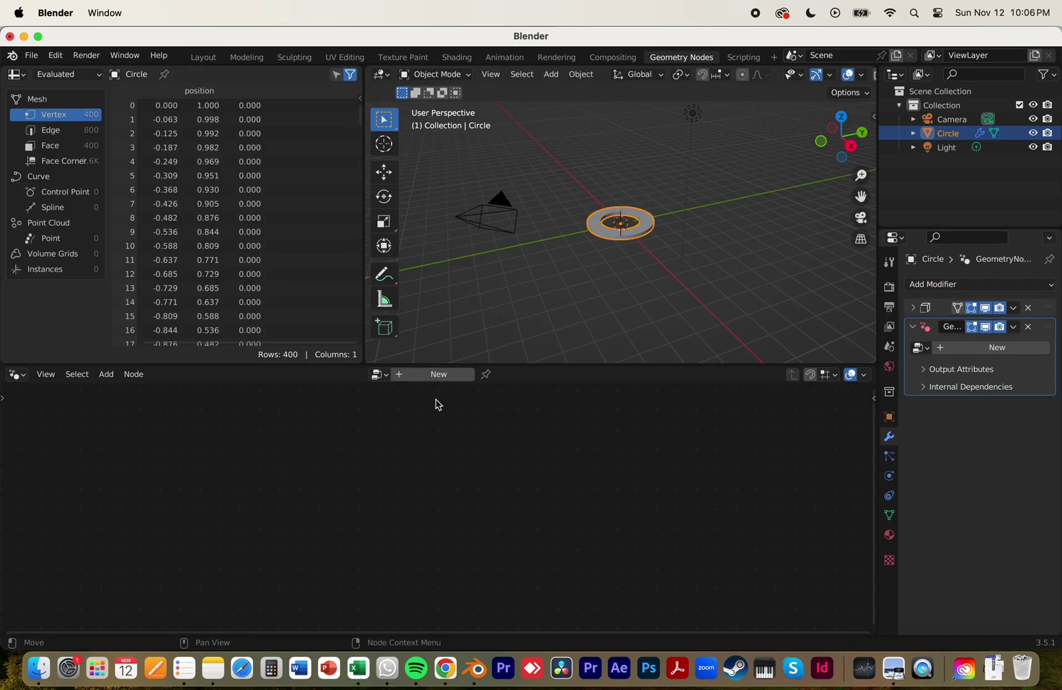
pyautogui.click(441, 375)
# Add an Instance on Points node above the link between Group Input and Group Output
pyautogui.scroll(-3, 460, 460)
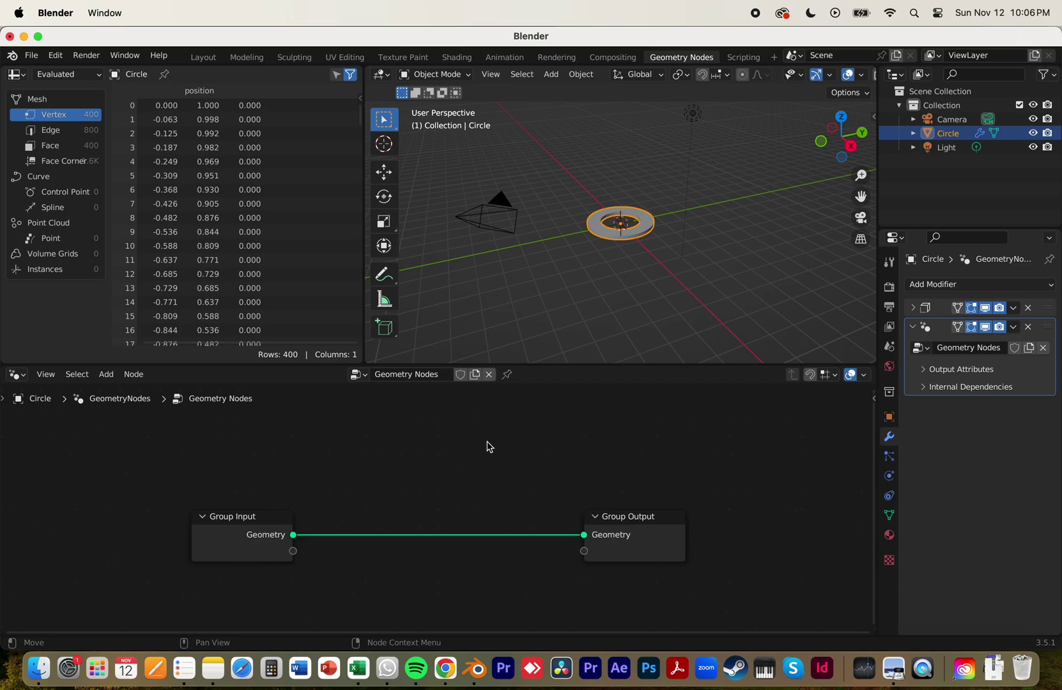
pyautogui.moveTo(484, 465); pyautogui.dragTo(471, 495, button='middle')
pyautogui.hotkey('shift', 'a')
pyautogui.write('intan')
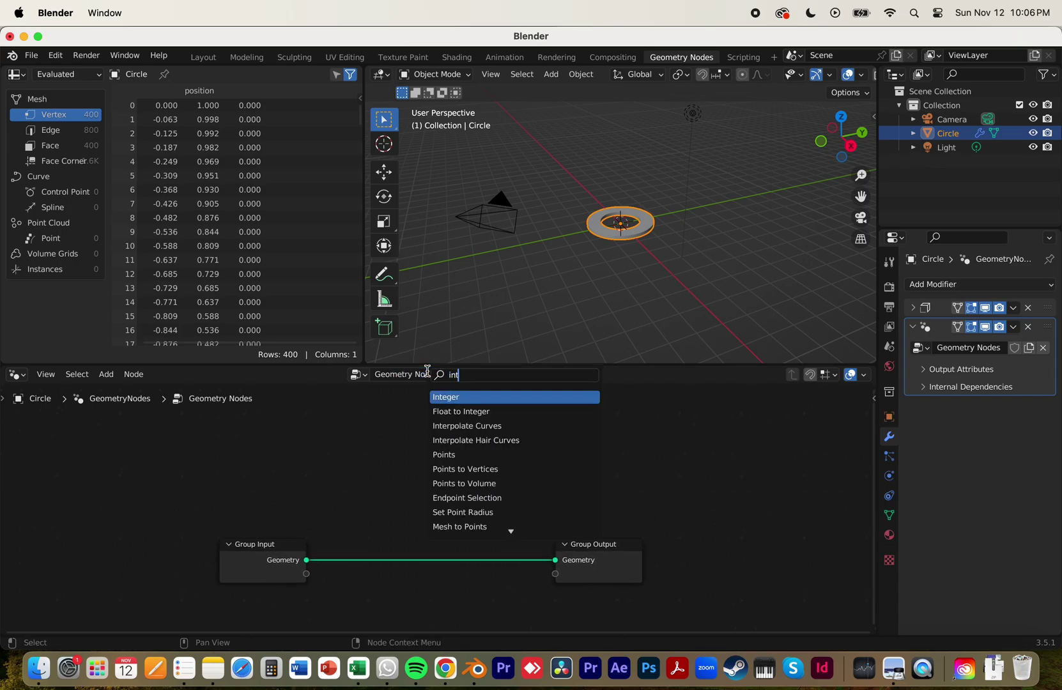
pyautogui.press('BackSpace')
pyautogui.press('BackSpace')
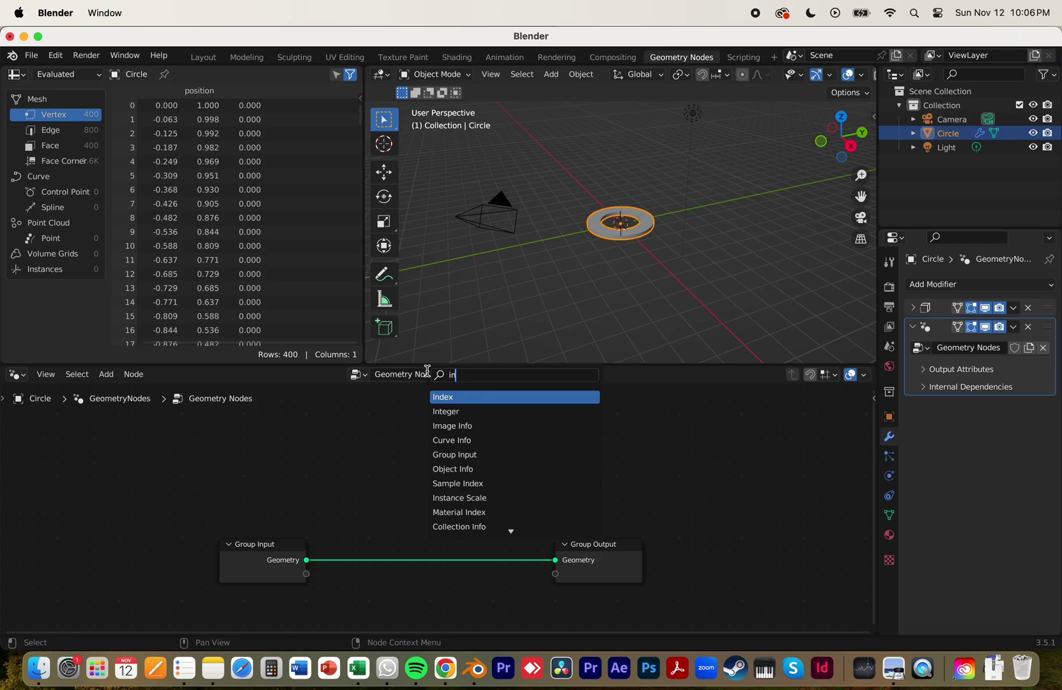
pyautogui.write('stance')
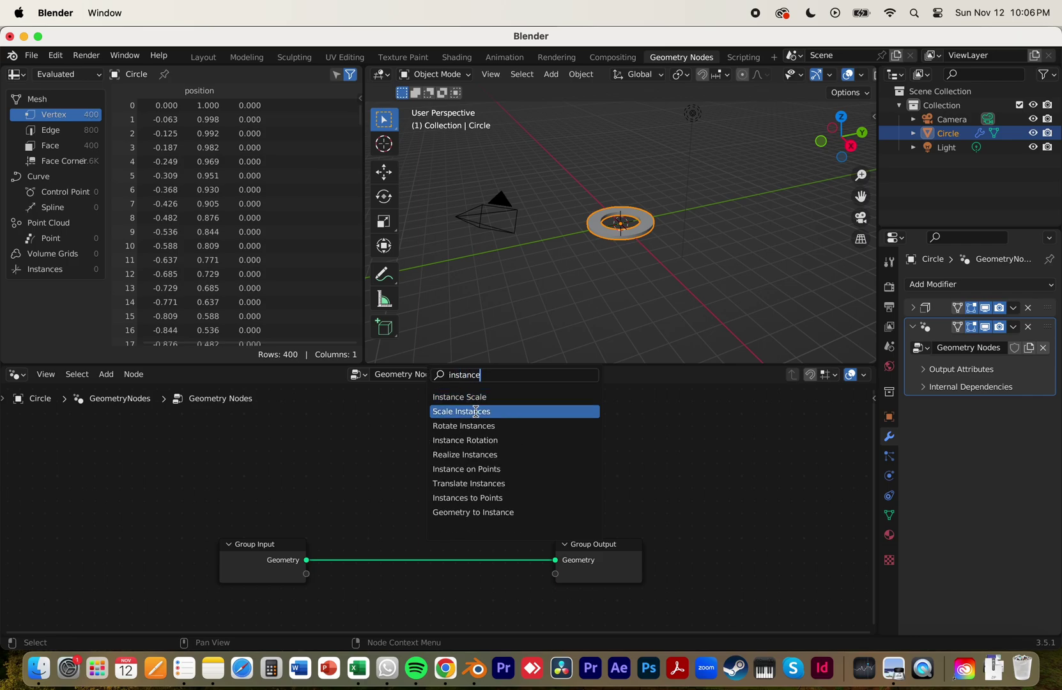
pyautogui.click(495, 469)
pyautogui.click(499, 454)
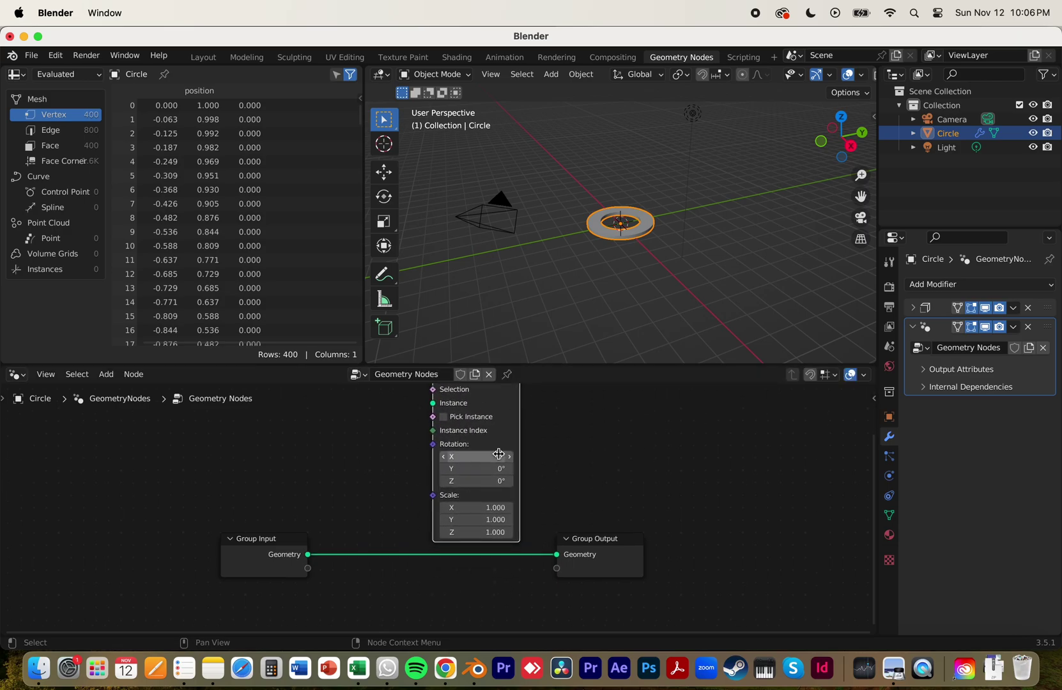
# Remove the link between Group Input and Group Output and connect the Instances output to the Group Output's Geometry
pyautogui.scroll(-2, 499, 455)
pyautogui.moveTo(569, 534); pyautogui.dragTo(424, 538)
pyautogui.scroll(3, 424, 534)
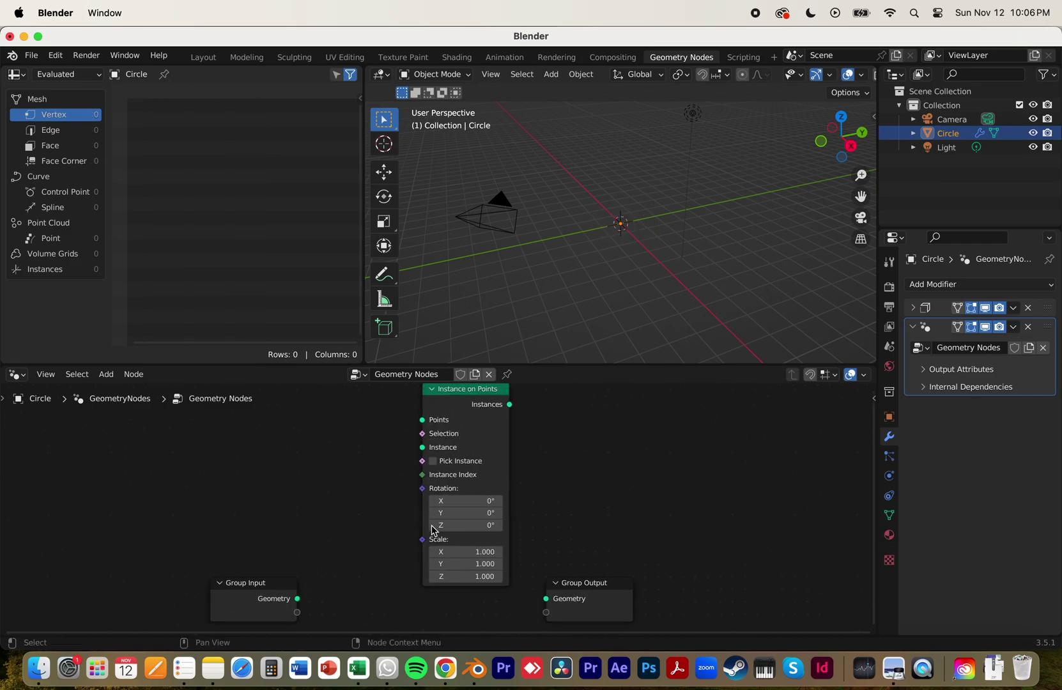
pyautogui.moveTo(487, 412); pyautogui.dragTo(553, 600)
# Add a Set Position node and connect its Geometry output to the Points input of Instance on Points
pyautogui.scroll(3, 550, 515)
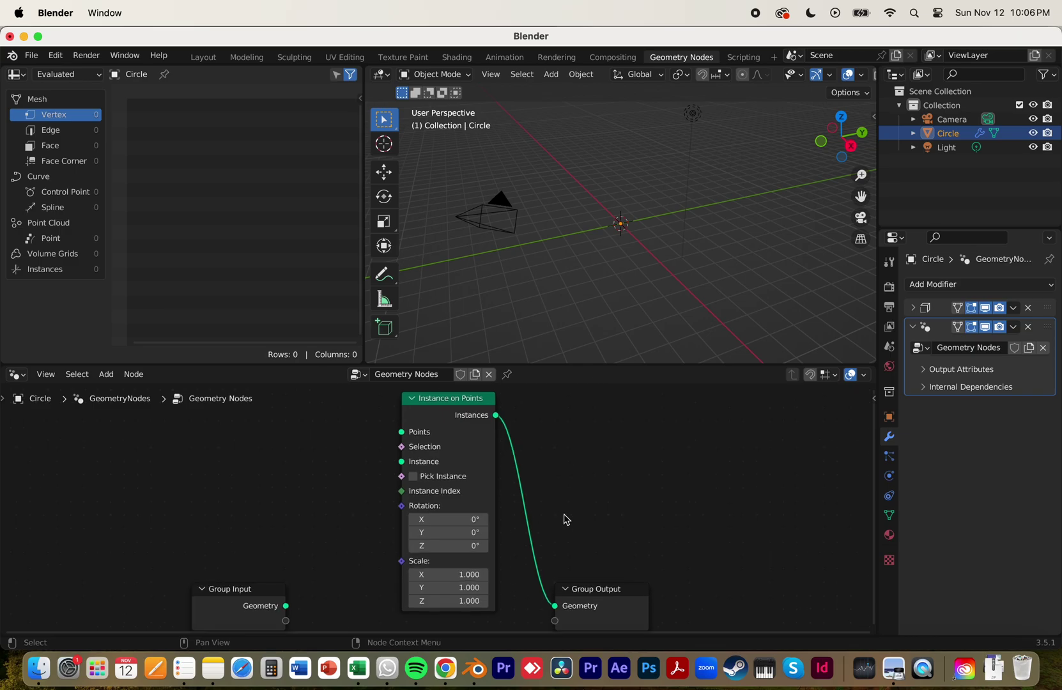
pyautogui.hotkey('shift', 'a')
pyautogui.click(504, 374)
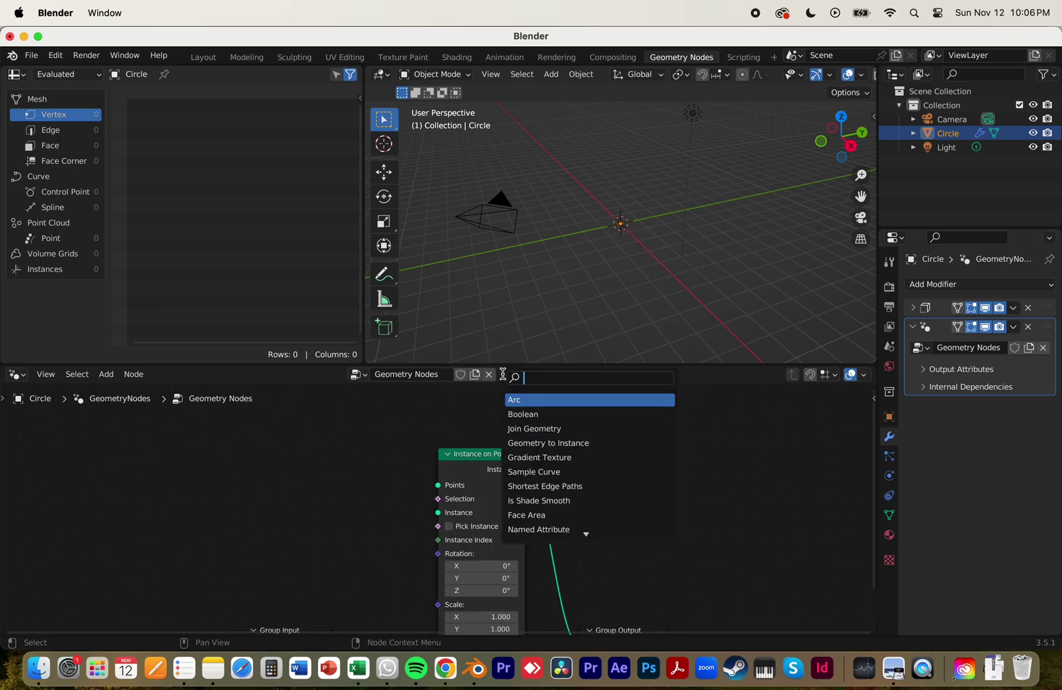
pyautogui.write('set pos')
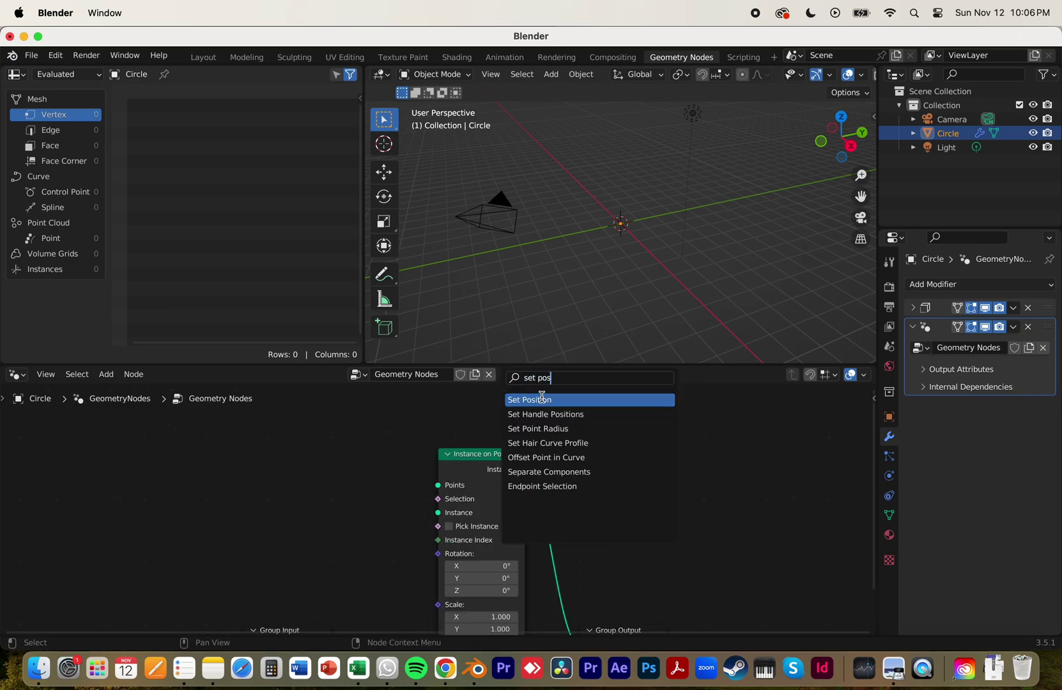
pyautogui.press('Return')
pyautogui.click(319, 475)
pyautogui.moveTo(386, 459); pyautogui.dragTo(439, 486)
# Add a Mesh Line node and connect its Mesh output to the Geometry input of Set Position
pyautogui.hscroll(-3, 446, 488)
pyautogui.hotkey('shift', 'a')
pyautogui.click(402, 373)
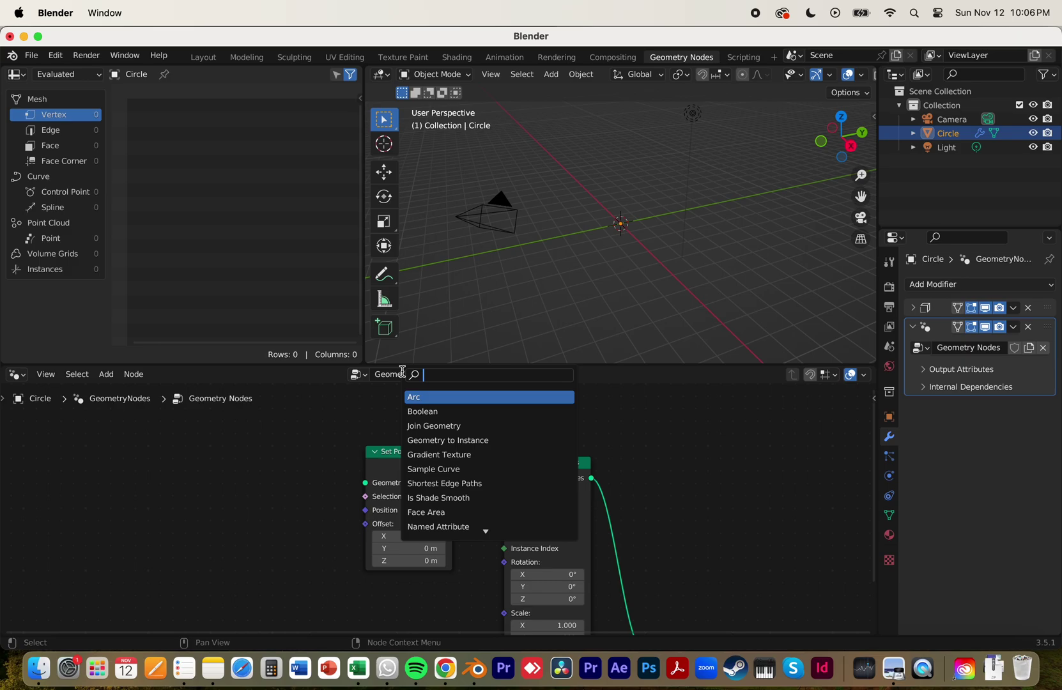
pyautogui.write('mesh line')
pyautogui.press('Return')
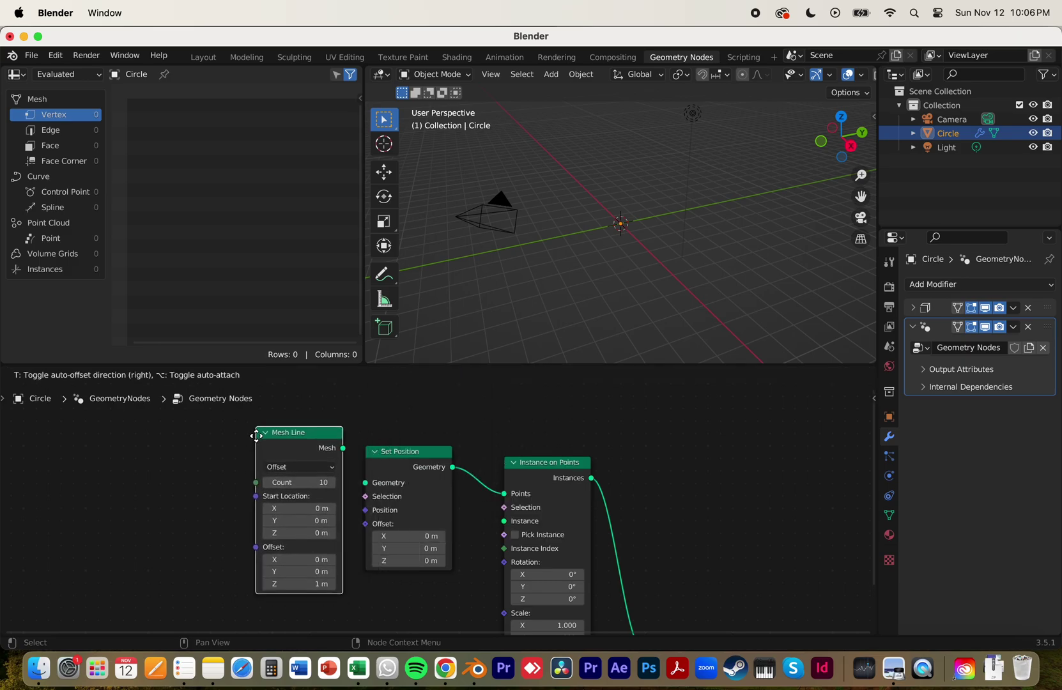
pyautogui.click(258, 429)
pyautogui.moveTo(313, 441); pyautogui.dragTo(366, 484)
# Move the Group Input node aside and connect its Geometry output to the Instance input of Instance on Points
pyautogui.scroll(-3, 366, 485)
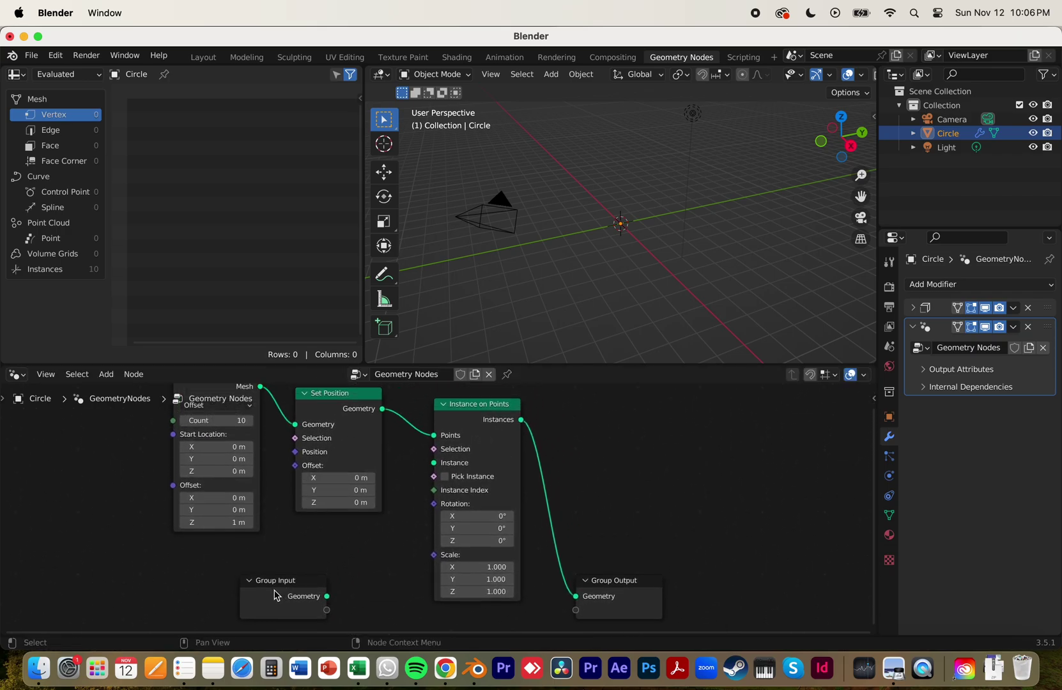
pyautogui.click(225, 595)
pyautogui.moveTo(281, 597); pyautogui.dragTo(437, 464)
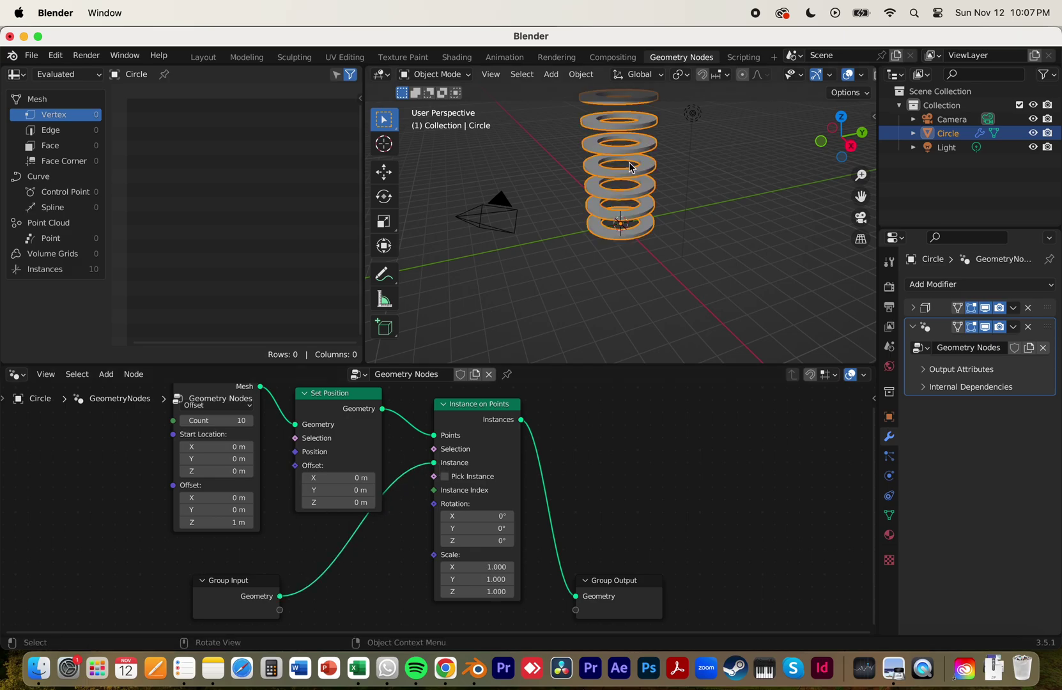
# Spread the Mesh Line and Set Position nodes out to make room and raise the Mesh Line's count to 18
pyautogui.moveTo(657, 173); pyautogui.dragTo(649, 293, button='middle')
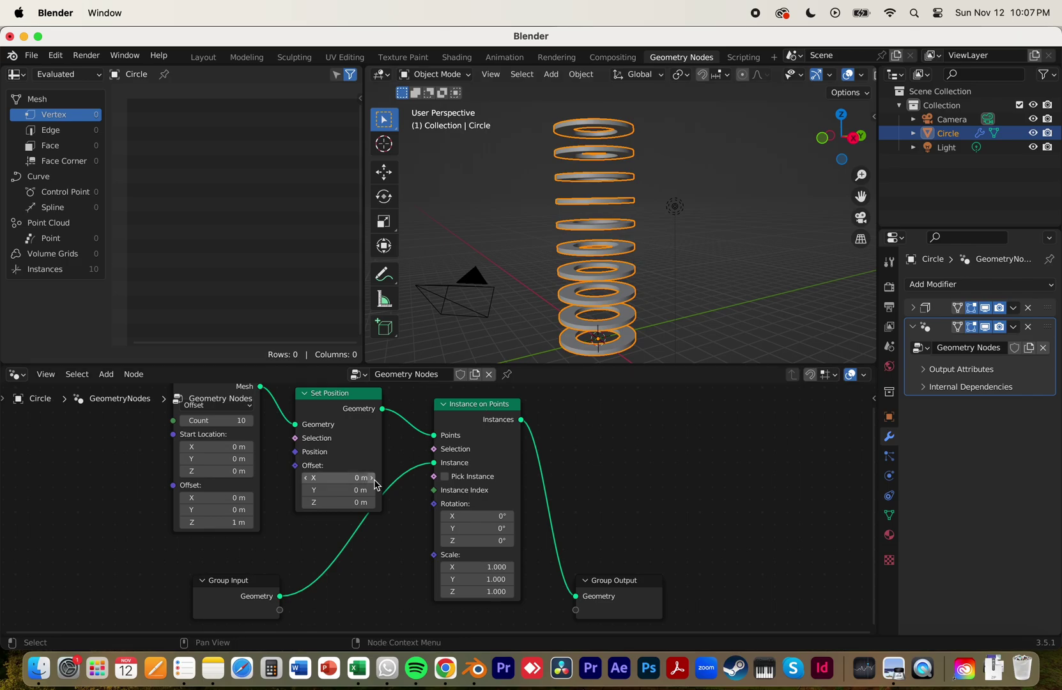
pyautogui.scroll(-1, 419, 453)
pyautogui.moveTo(418, 454); pyautogui.dragTo(449, 474, button='middle')
pyautogui.moveTo(284, 404); pyautogui.dragTo(258, 407)
pyautogui.moveTo(357, 428); pyautogui.dragTo(332, 429)
pyautogui.moveTo(378, 421); pyautogui.dragTo(407, 441, button='middle')
pyautogui.moveTo(281, 468); pyautogui.dragTo(313, 469)
pyautogui.moveTo(632, 242); pyautogui.dragTo(626, 278, button='middle')
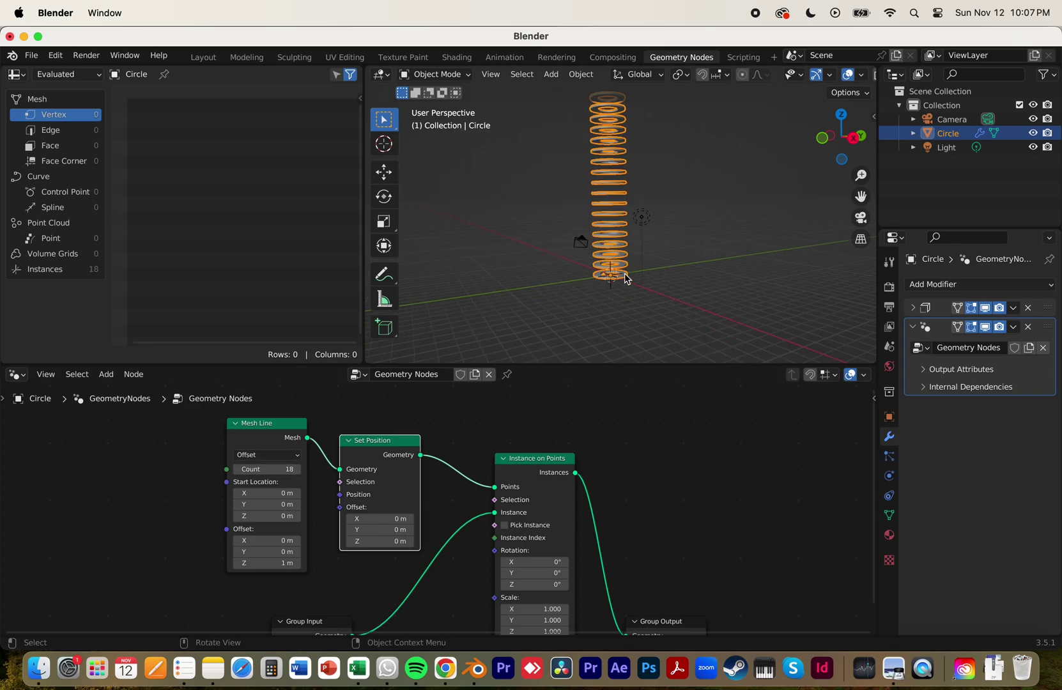
pyautogui.scroll(5, 629, 268)
pyautogui.scroll(-3, 633, 261)
pyautogui.scroll(-1, 476, 469)
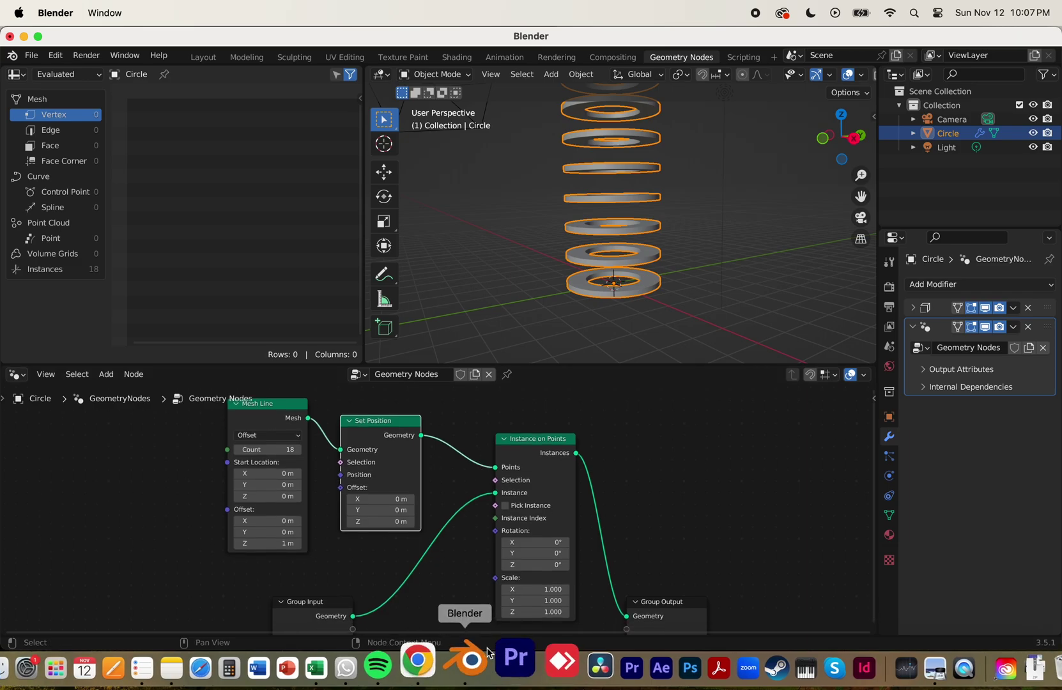
pyautogui.click(384, 273)
pyautogui.moveTo(556, 285)
pyautogui.mouseDown()
pyautogui.moveTo(400, 260)
pyautogui.moveTo(519, 341)
pyautogui.mouseUp()
pyautogui.moveTo(641, 291); pyautogui.dragTo(876, 332)
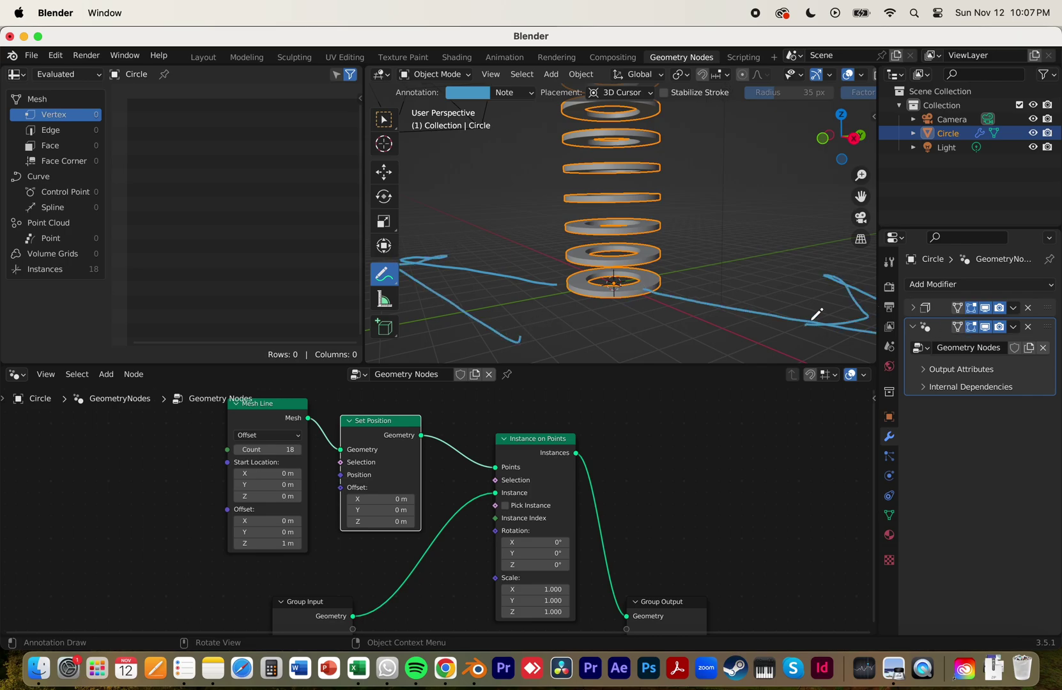
pyautogui.moveTo(690, 194); pyautogui.dragTo(682, 235)
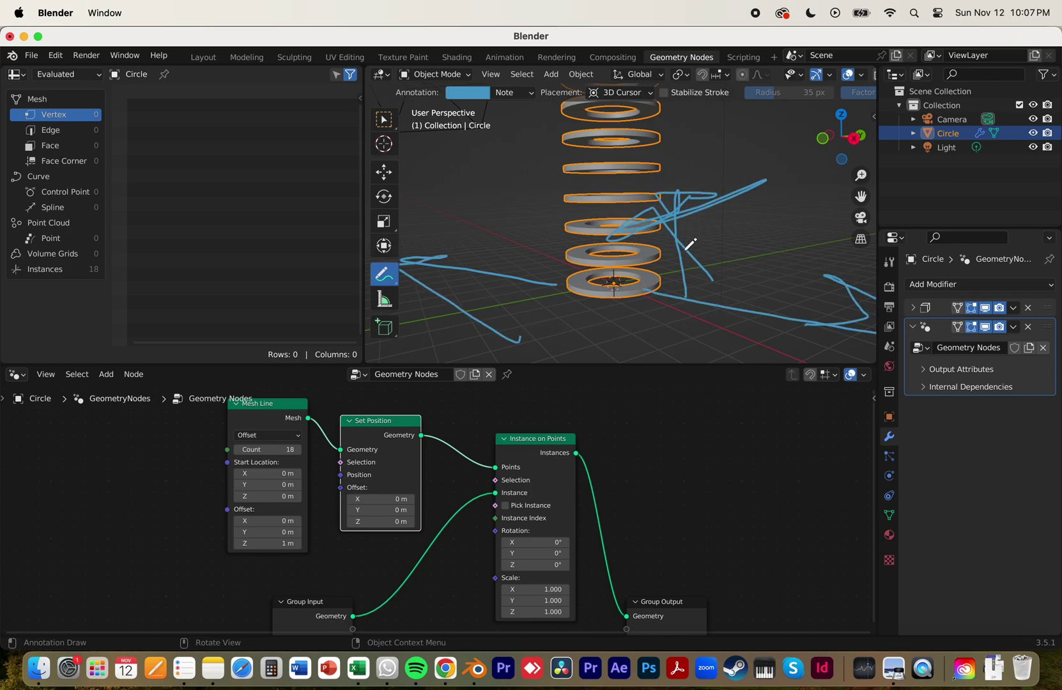
pyautogui.press('super+z')
pyautogui.press('super+z')
pyautogui.press('super+z')
pyautogui.press('super+z')
pyautogui.press('super+z')
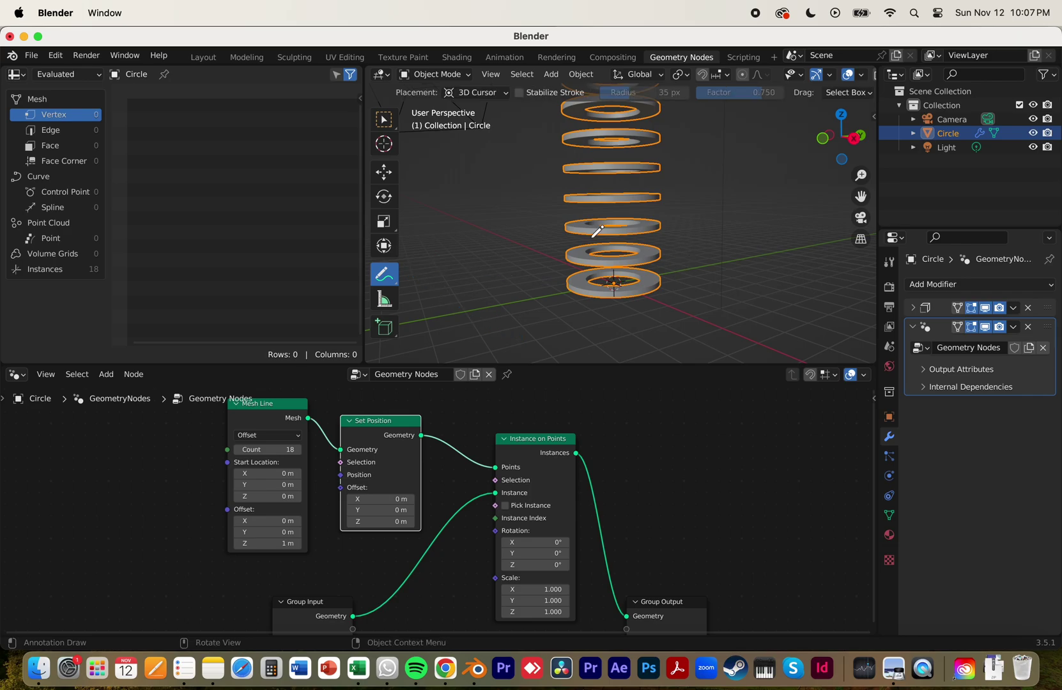
pyautogui.click(383, 119)
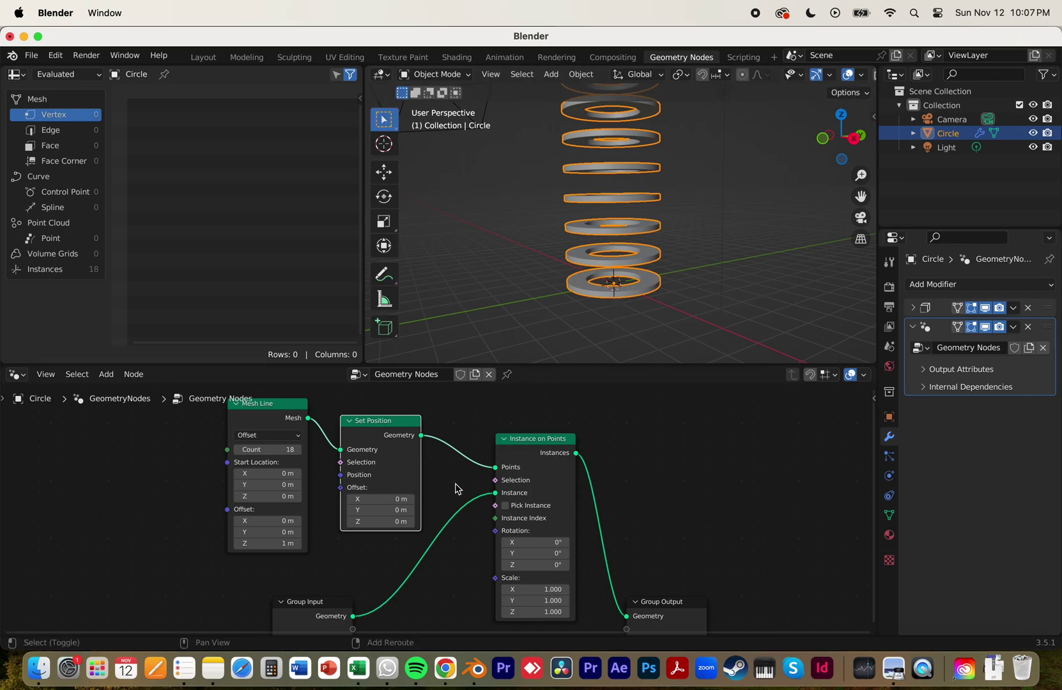
# Add an Index node and place it in the free area below and to the left of Group Input
pyautogui.scroll(-5, 453, 491)
pyautogui.hotkey('shift', 'a')
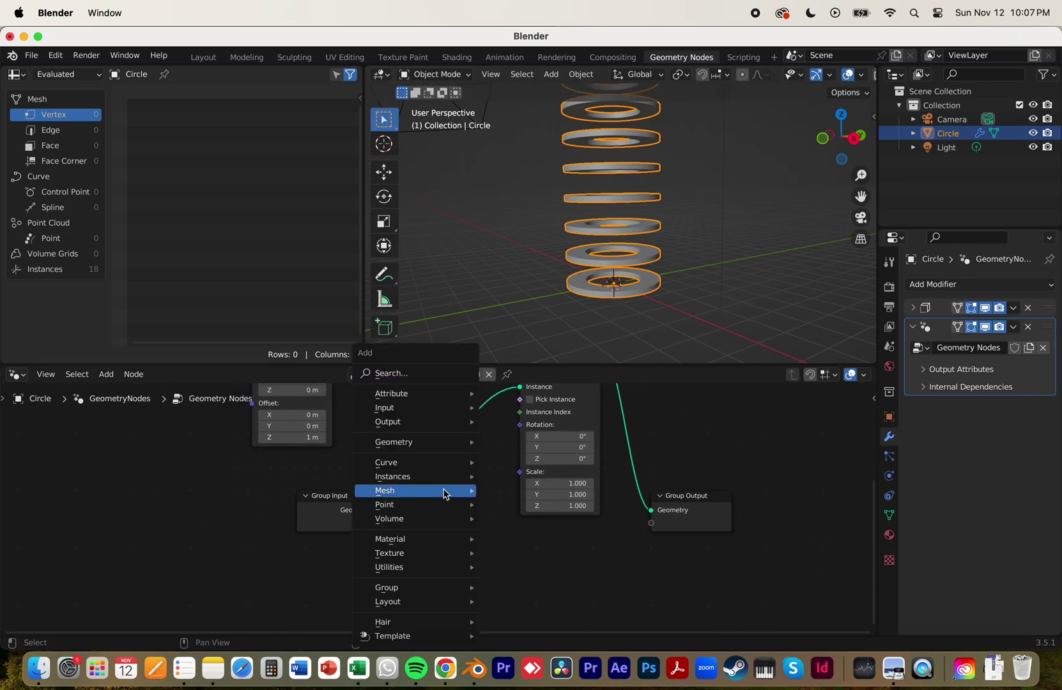
pyautogui.click(404, 373)
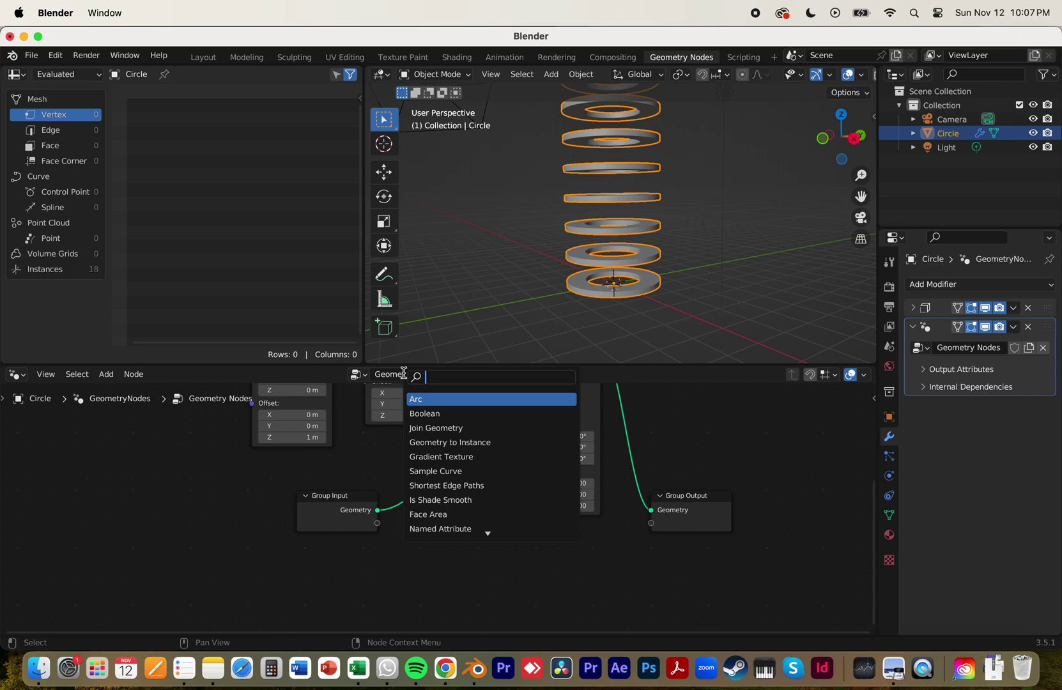
pyautogui.write('index')
pyautogui.press('Return')
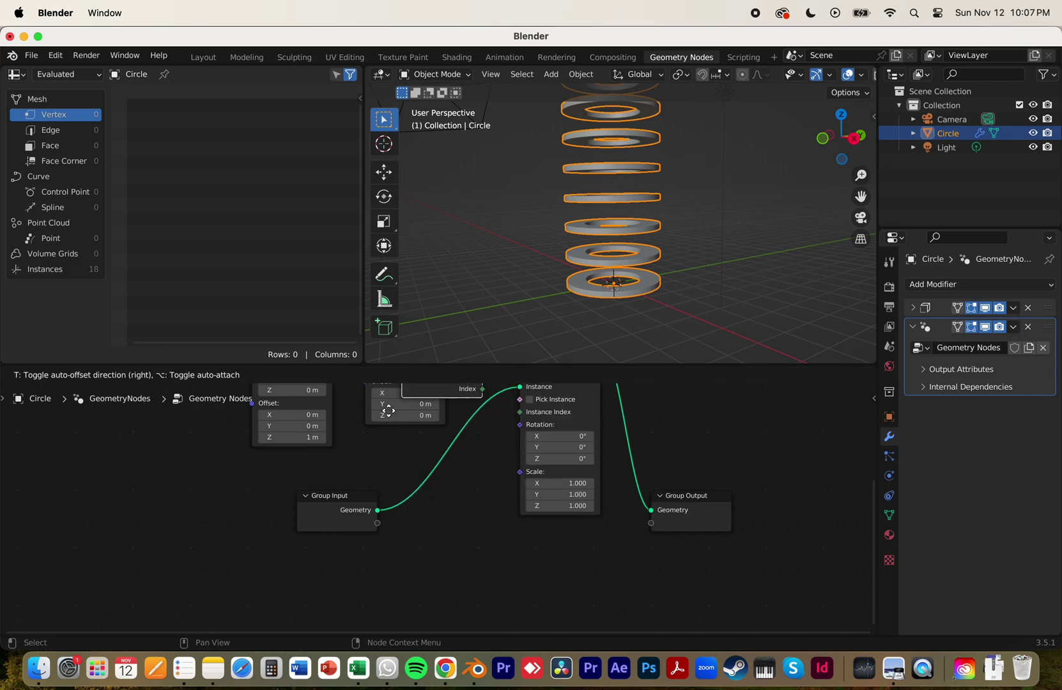
pyautogui.click(149, 586)
# Add a Combine XYZ node to the right of the Index node, leaving a gap between them
pyautogui.hotkey('shift', 'a')
pyautogui.click(190, 370)
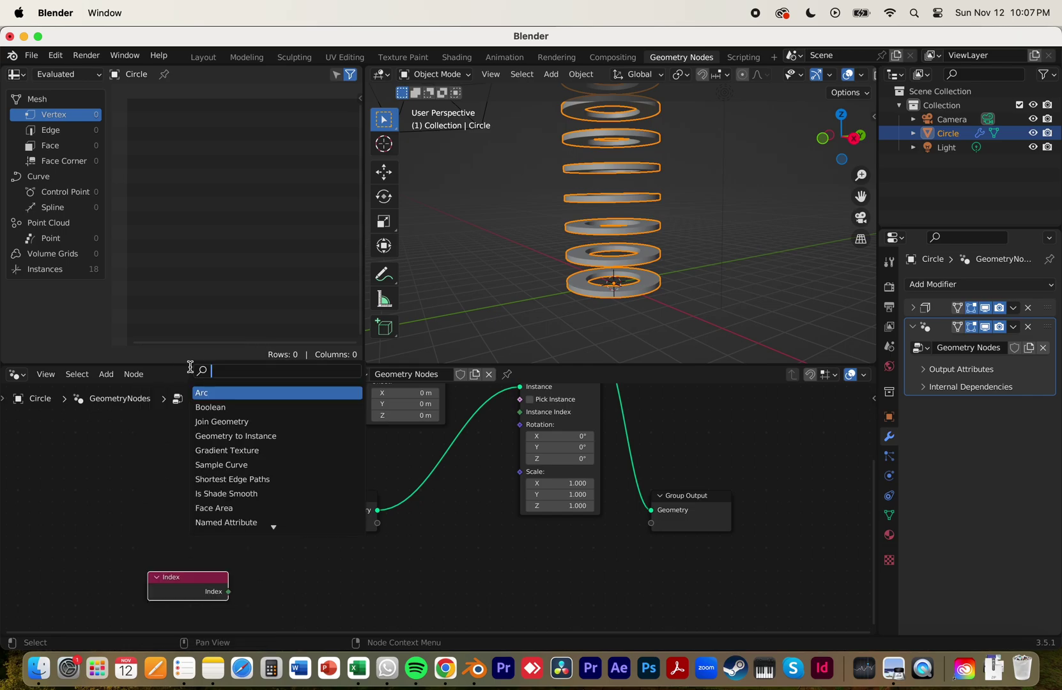
pyautogui.write('combine')
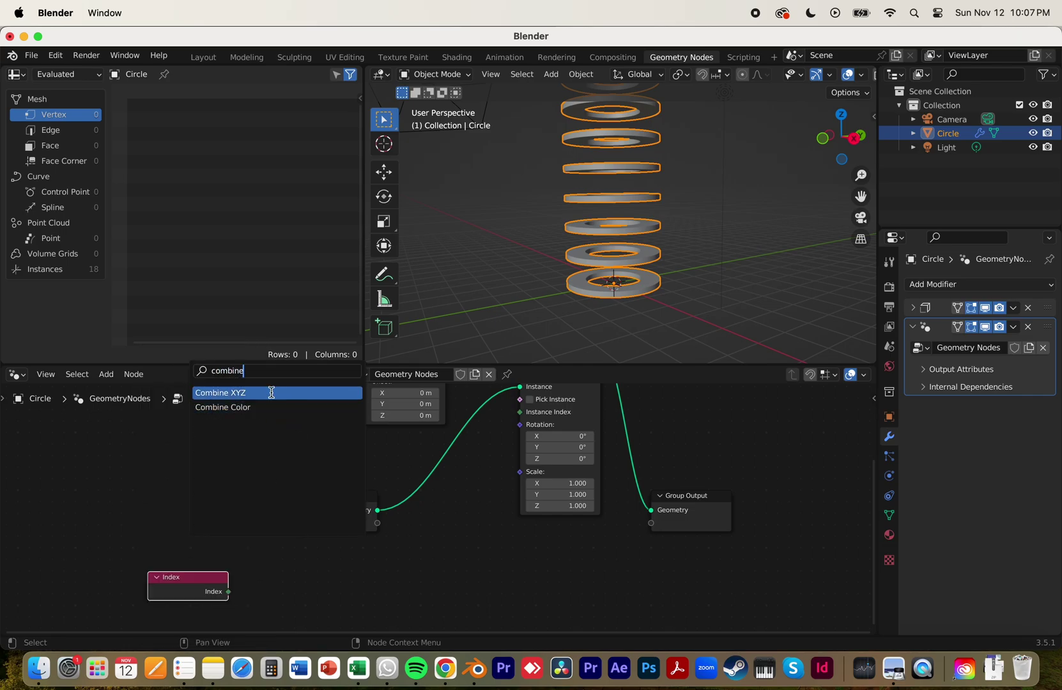
pyautogui.click(275, 393)
pyautogui.click(507, 589)
# Add a Math node set to Add between the Index and Combine XYZ nodes
pyautogui.hotkey('shift', 'a')
pyautogui.click(445, 372)
pyautogui.write('add')
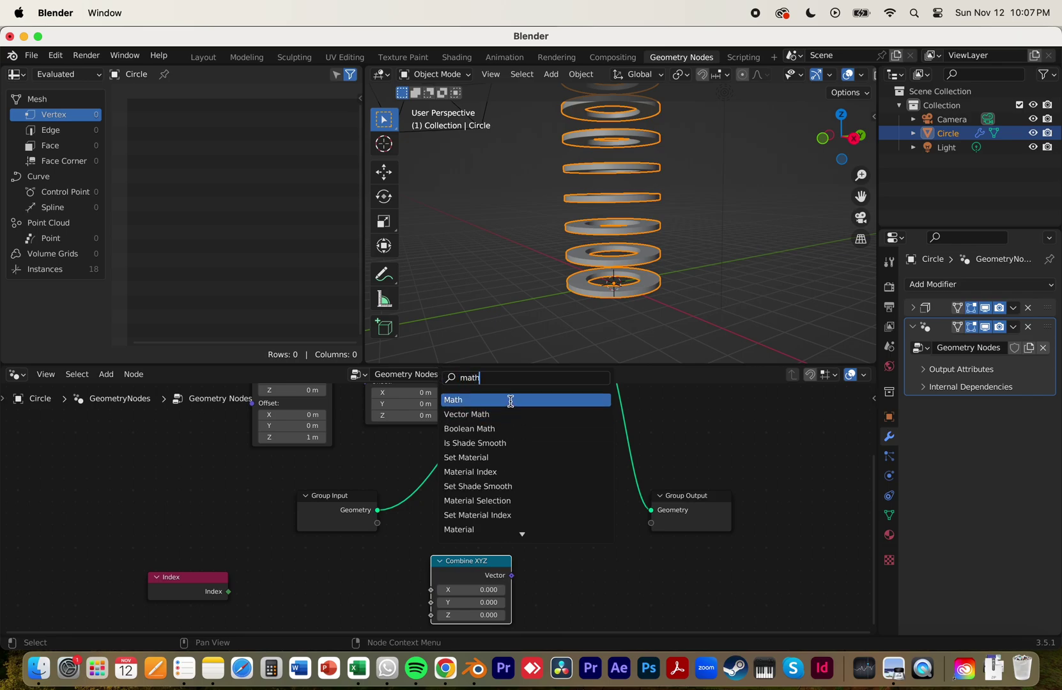
pyautogui.click(507, 399)
pyautogui.click(356, 599)
pyautogui.click(360, 581)
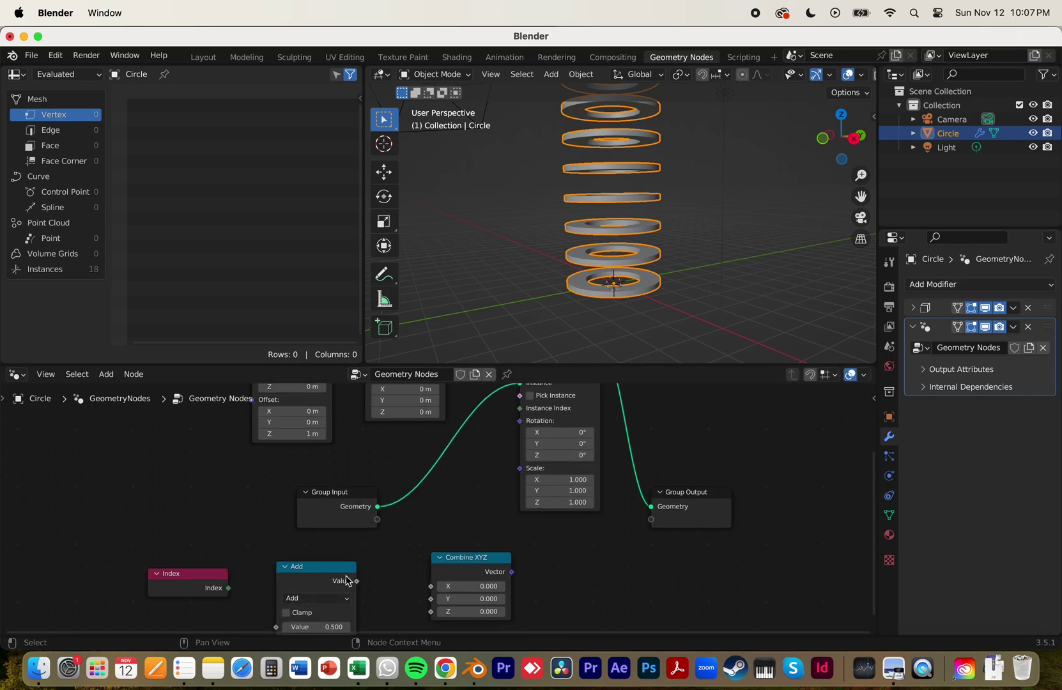
# Link Index through the Add node to Combine XYZ's X and Y, and its Vector to the Scale of Instance on Points
pyautogui.moveTo(229, 587); pyautogui.dragTo(286, 465)
pyautogui.moveTo(355, 421); pyautogui.dragTo(430, 437)
pyautogui.scroll(2, 504, 456)
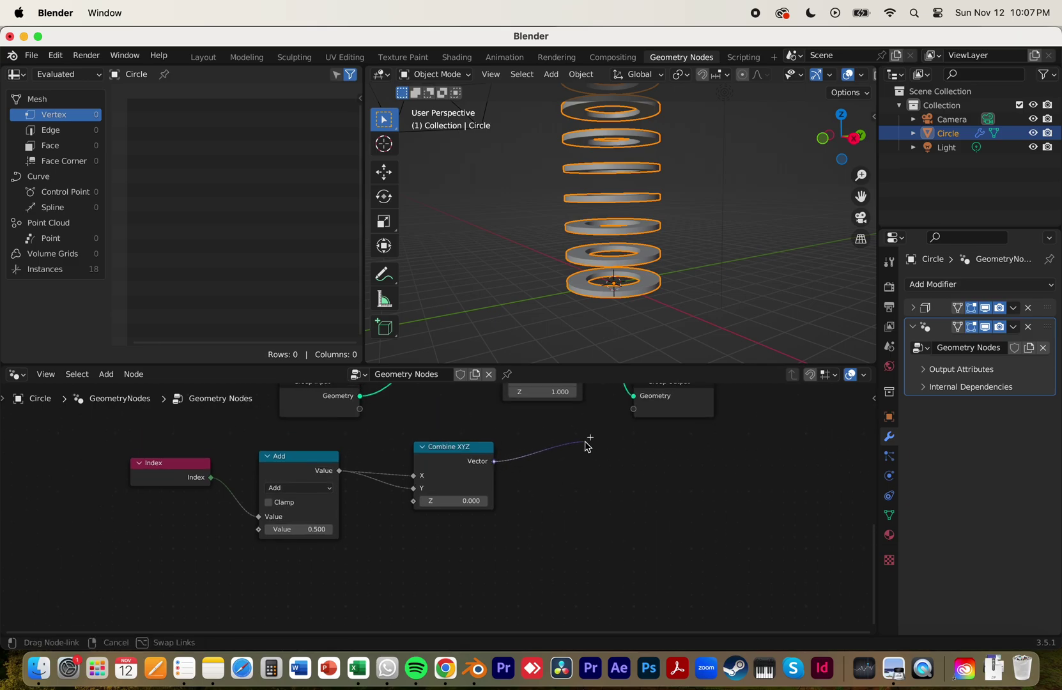
pyautogui.scroll(2, 575, 450)
pyautogui.scroll(5, 558, 471)
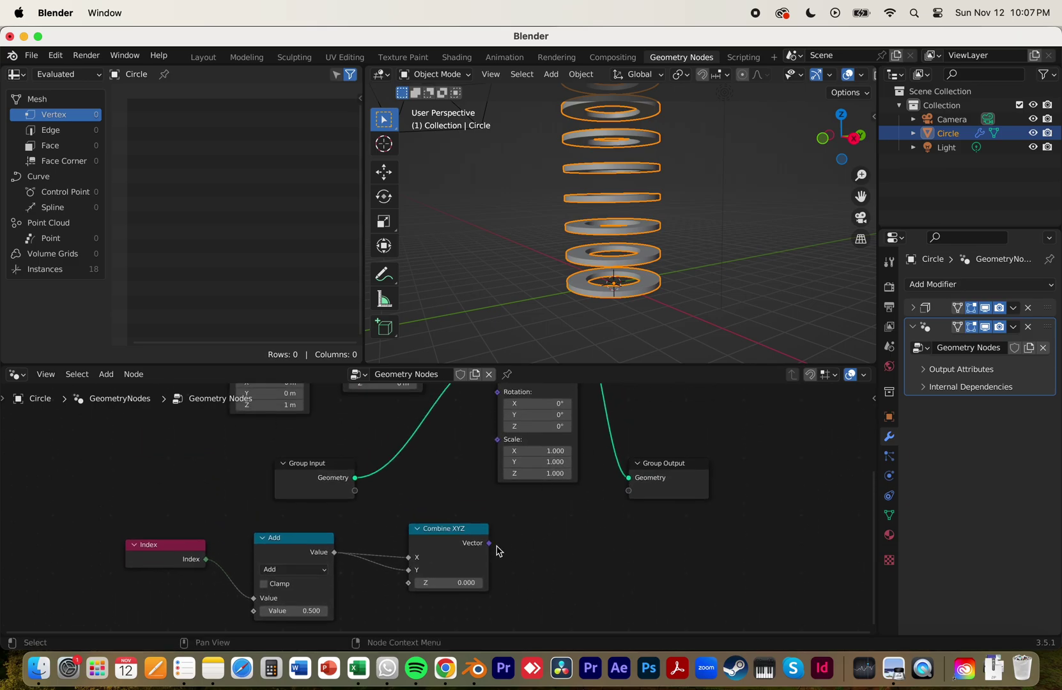
pyautogui.moveTo(490, 544); pyautogui.dragTo(498, 440)
pyautogui.moveTo(438, 545); pyautogui.dragTo(412, 525)
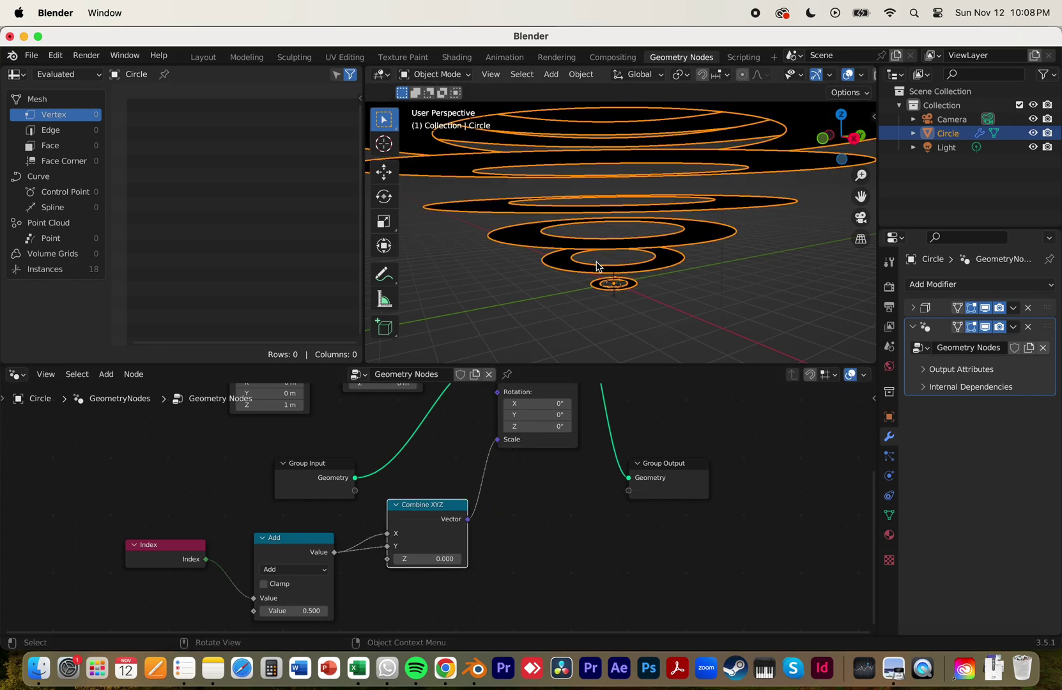
# Increase the Z value of the Combine XYZ node to give the flat rings height
pyautogui.moveTo(617, 268); pyautogui.dragTo(594, 254, button='middle')
pyautogui.scroll(5, 617, 271)
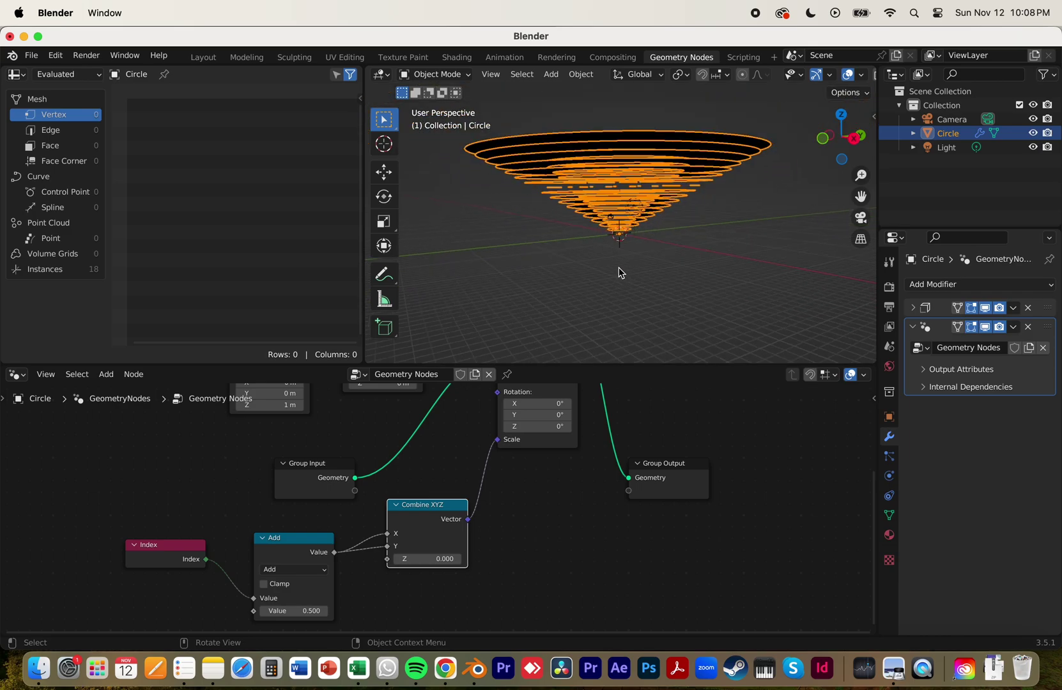
pyautogui.moveTo(626, 260); pyautogui.dragTo(650, 257, button='middle')
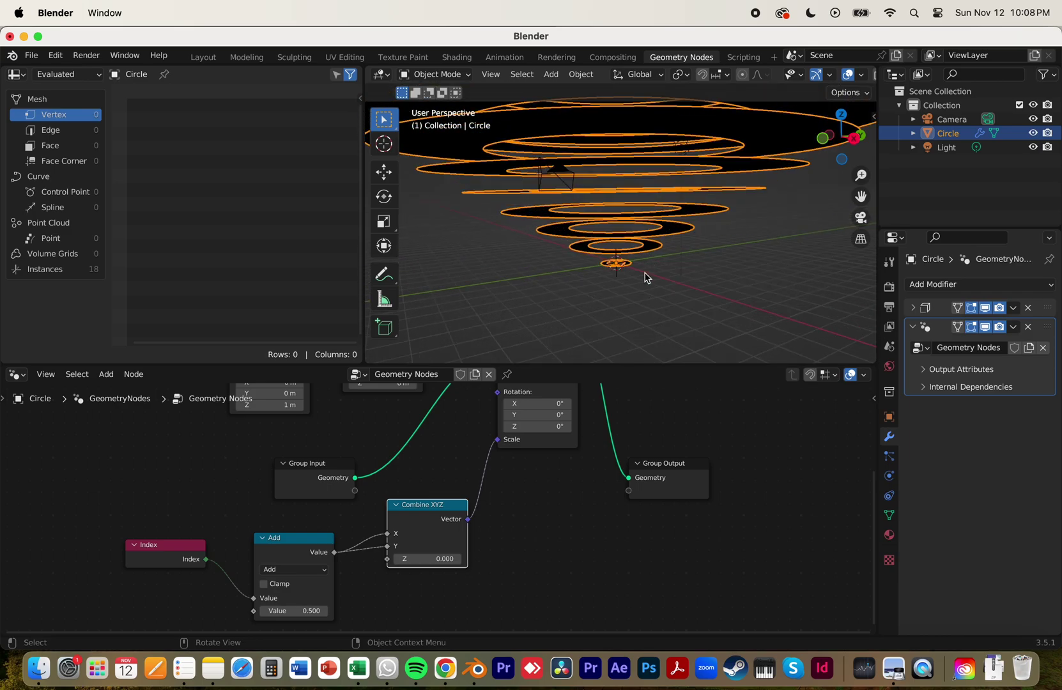
pyautogui.scroll(6, 645, 269)
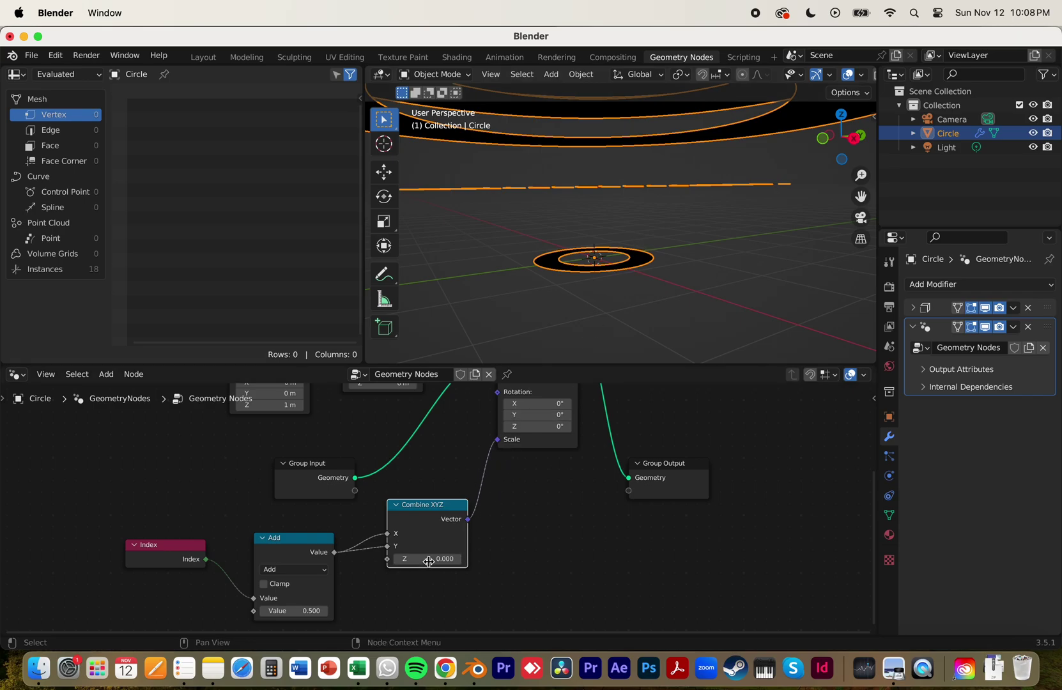
pyautogui.moveTo(436, 568); pyautogui.dragTo(521, 557)
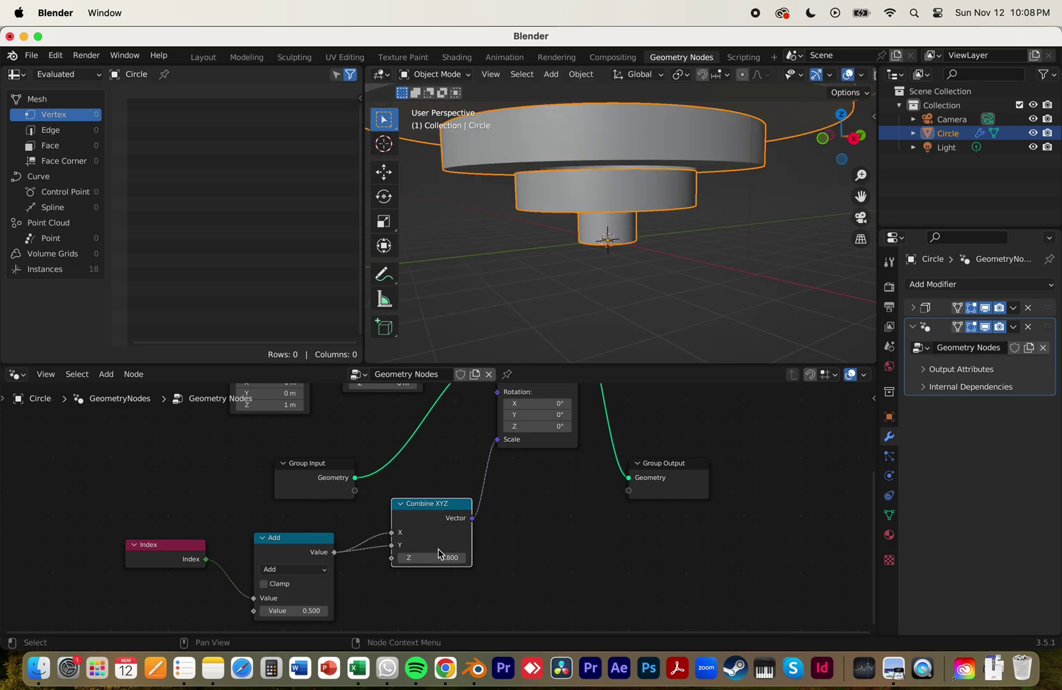
# Set the Mesh Line node's Z offset to 0.6 m to bring the rings closer together
pyautogui.keyDown('shift'); pyautogui.moveTo(417, 435); pyautogui.dragTo(461, 525, button='middle'); pyautogui.keyUp('shift')
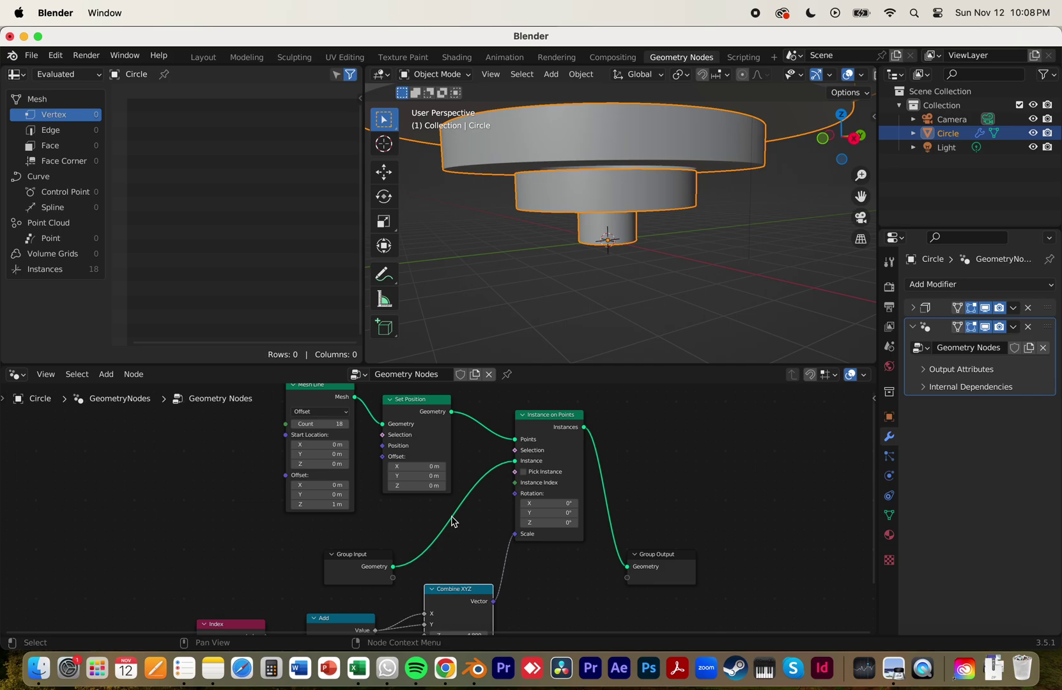
pyautogui.moveTo(345, 411); pyautogui.dragTo(313, 430, button='middle')
pyautogui.moveTo(312, 425); pyautogui.dragTo(306, 426)
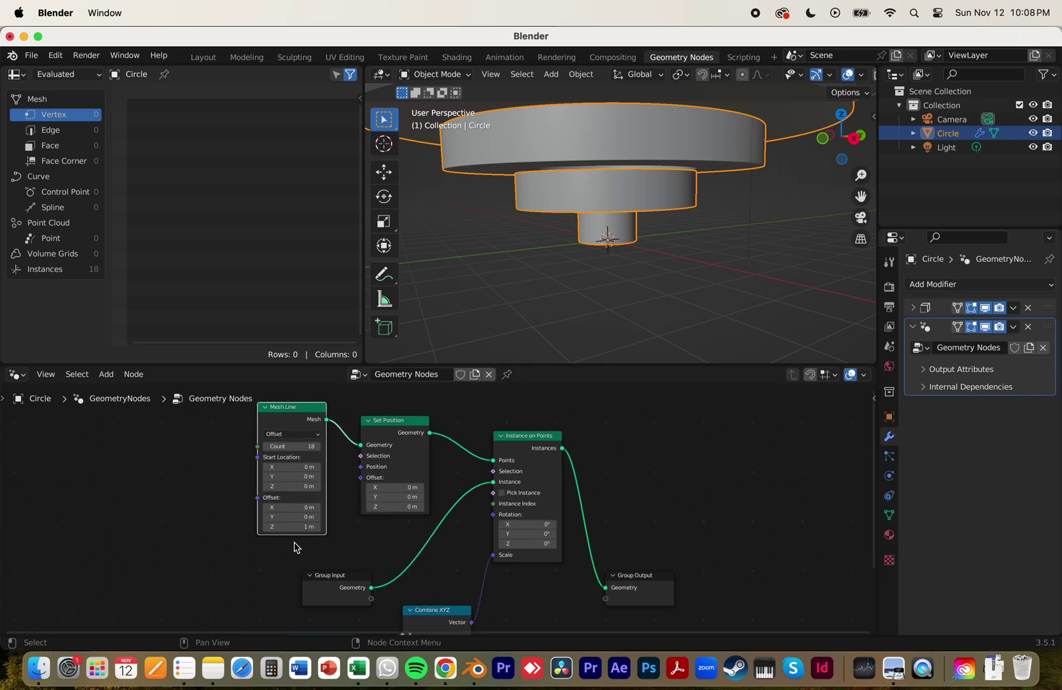
pyautogui.moveTo(307, 527)
pyautogui.mouseDown()
pyautogui.moveTo(281, 528)
pyautogui.moveTo(295, 528)
pyautogui.mouseUp()
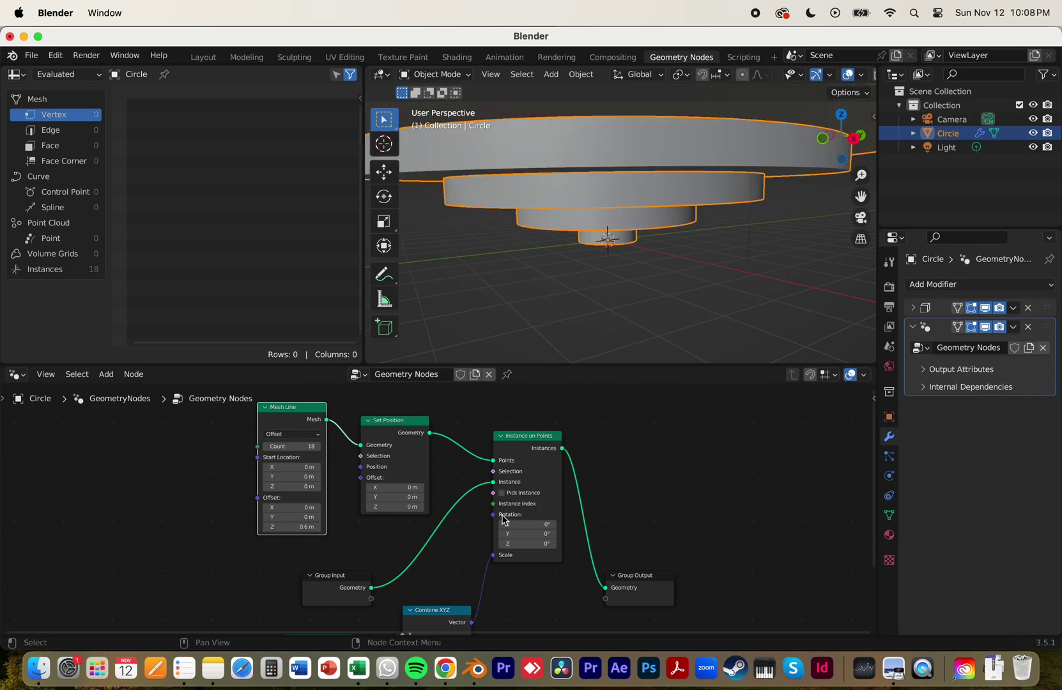
# Set the Combine XYZ node's Z value to 3.800 and check the rings from above
pyautogui.scroll(-1, 505, 520)
pyautogui.moveTo(704, 191); pyautogui.dragTo(665, 277, button='middle')
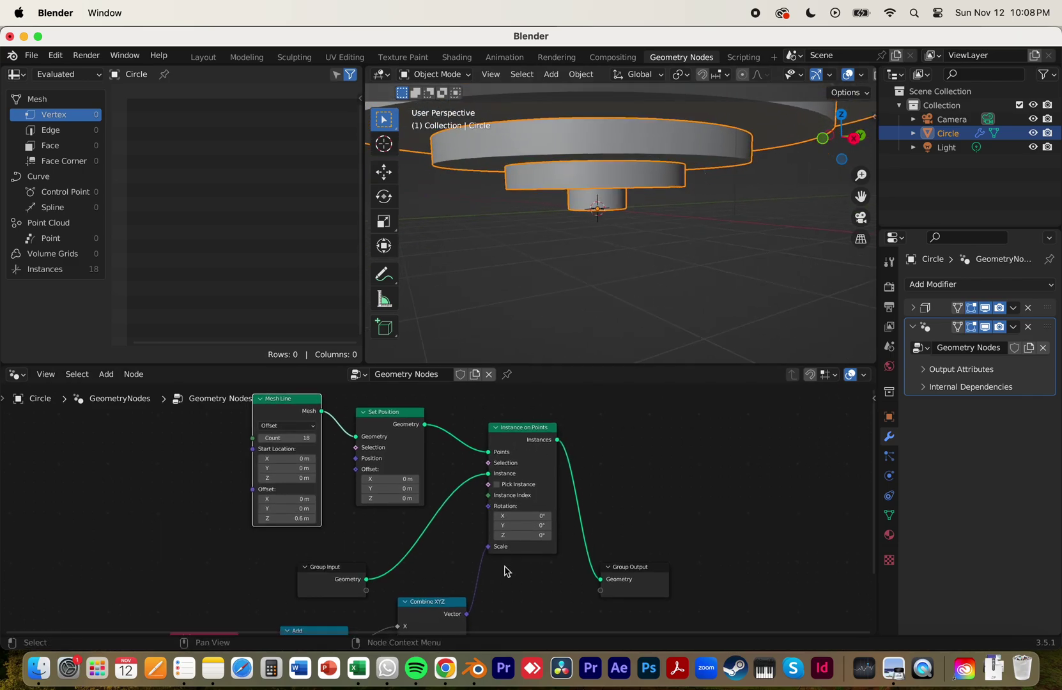
pyautogui.scroll(-3, 485, 565)
pyautogui.moveTo(459, 589); pyautogui.dragTo(433, 588)
pyautogui.moveTo(772, 310); pyautogui.dragTo(688, 331, button='middle')
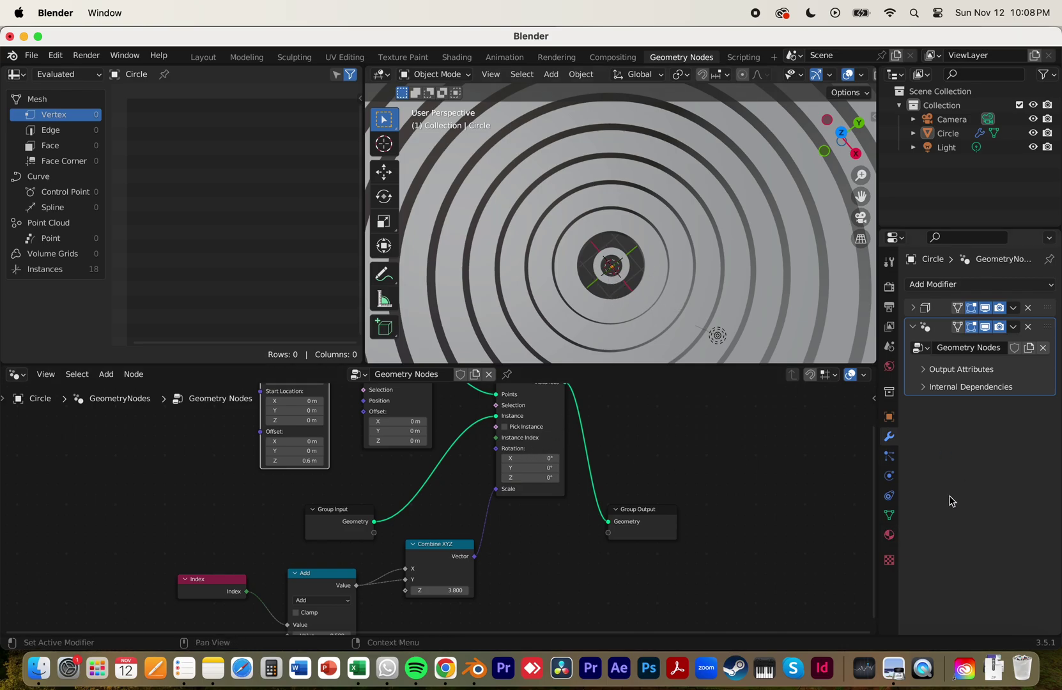
# Select the circle and set its Solidify modifier's thickness to 2.33 m
pyautogui.click(889, 537)
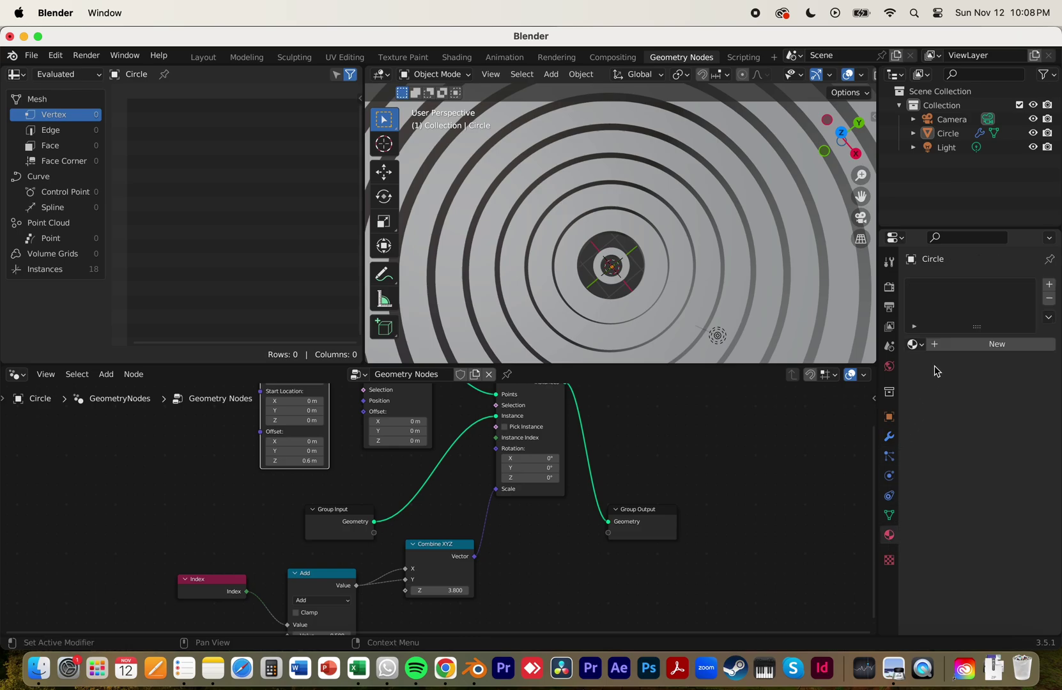
pyautogui.click(708, 304)
pyautogui.click(888, 436)
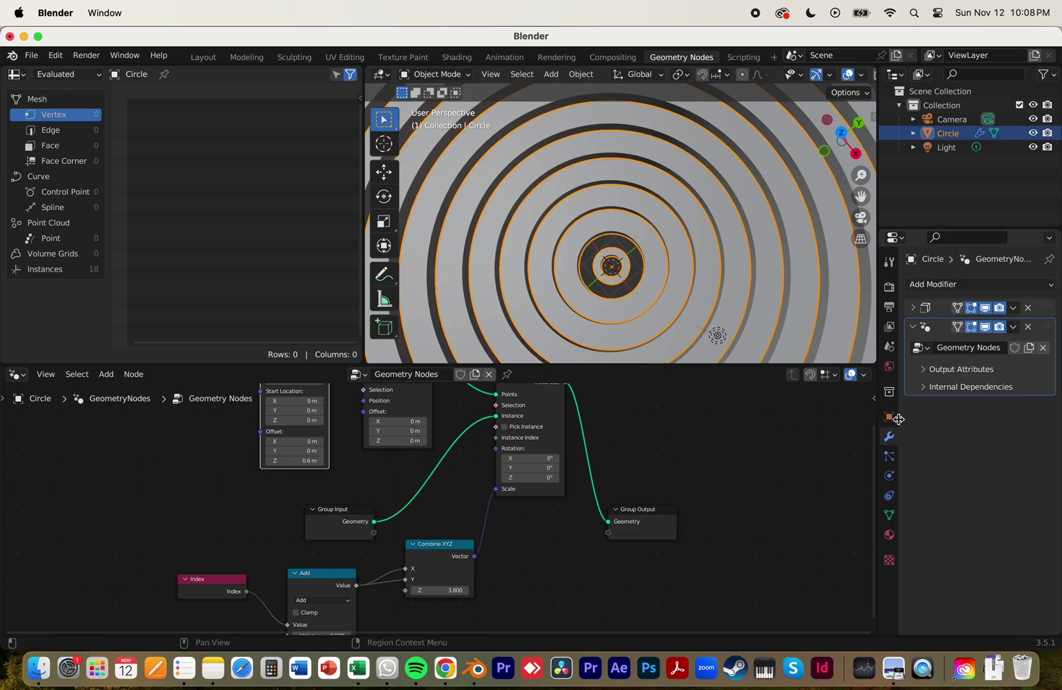
pyautogui.click(912, 307)
pyautogui.moveTo(1002, 348); pyautogui.dragTo(1054, 349)
# Adjust the Add node's second value to 0.800 to widen the hole in the innermost ring
pyautogui.scroll(1, 543, 511)
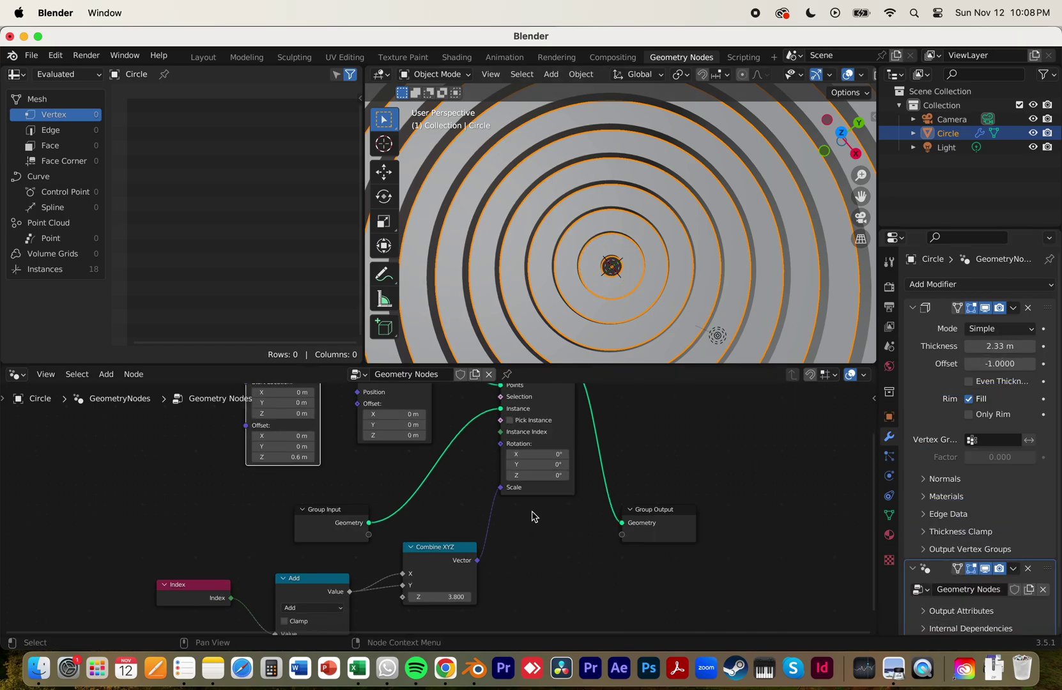
pyautogui.scroll(6, 619, 275)
pyautogui.scroll(-5, 610, 306)
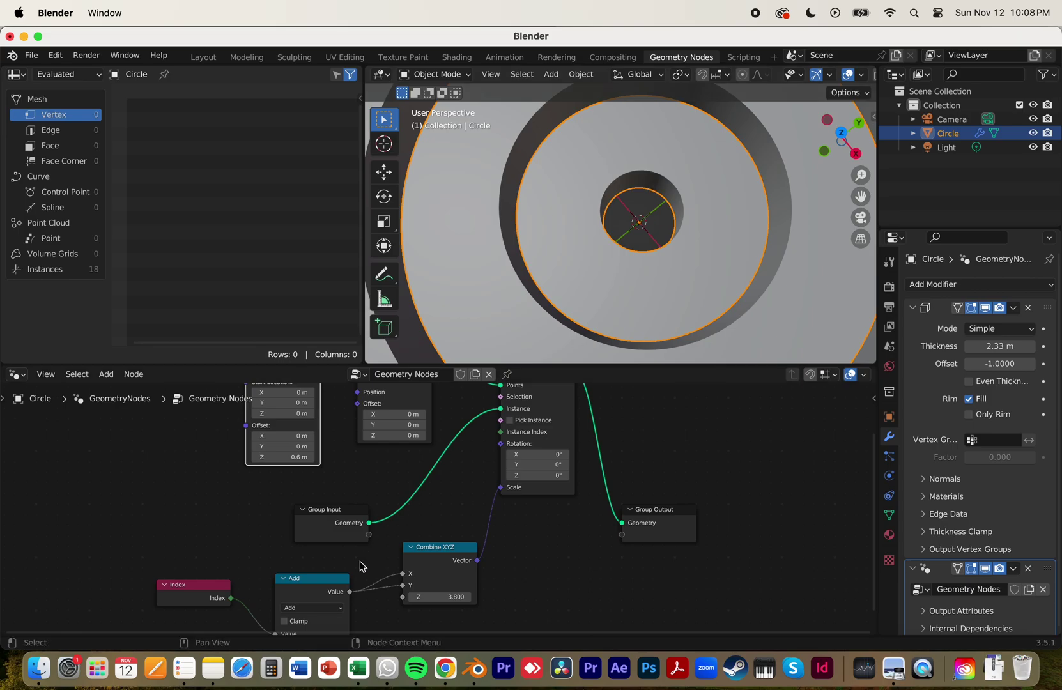
pyautogui.scroll(-3, 360, 564)
pyautogui.moveTo(362, 579); pyautogui.dragTo(408, 579)
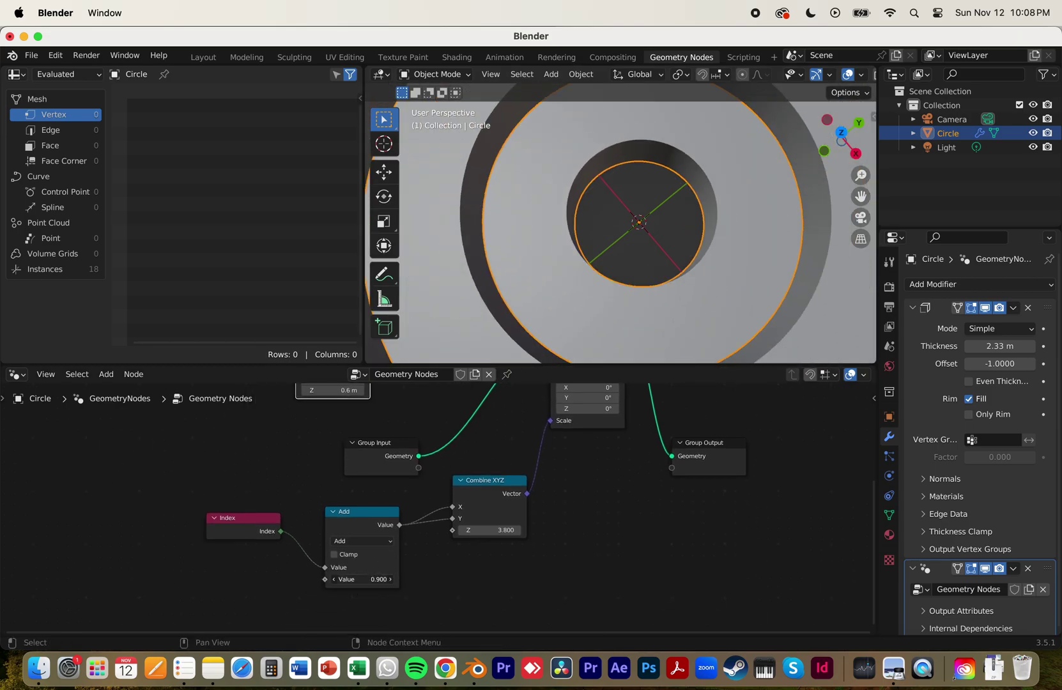
pyautogui.click(611, 250)
pyautogui.scroll(-5, 613, 263)
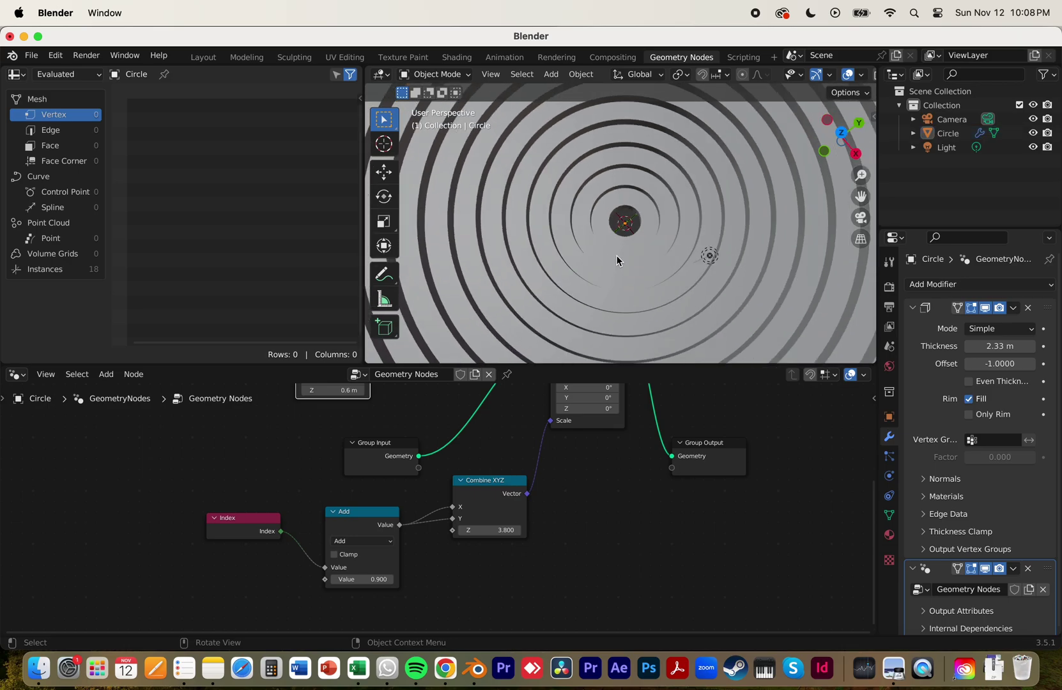
pyautogui.scroll(4, 617, 262)
pyautogui.click(333, 579)
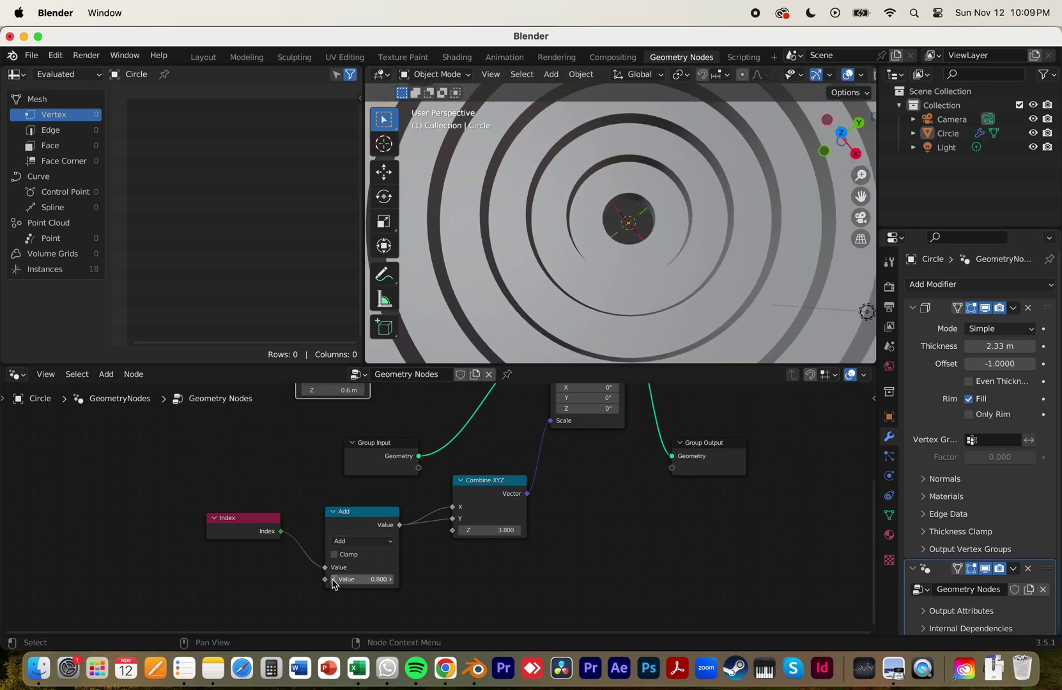
# Save the project over the existing file Concentric Circles 2 tutorial.blend
pyautogui.press('super+s')
pyautogui.click(496, 169)
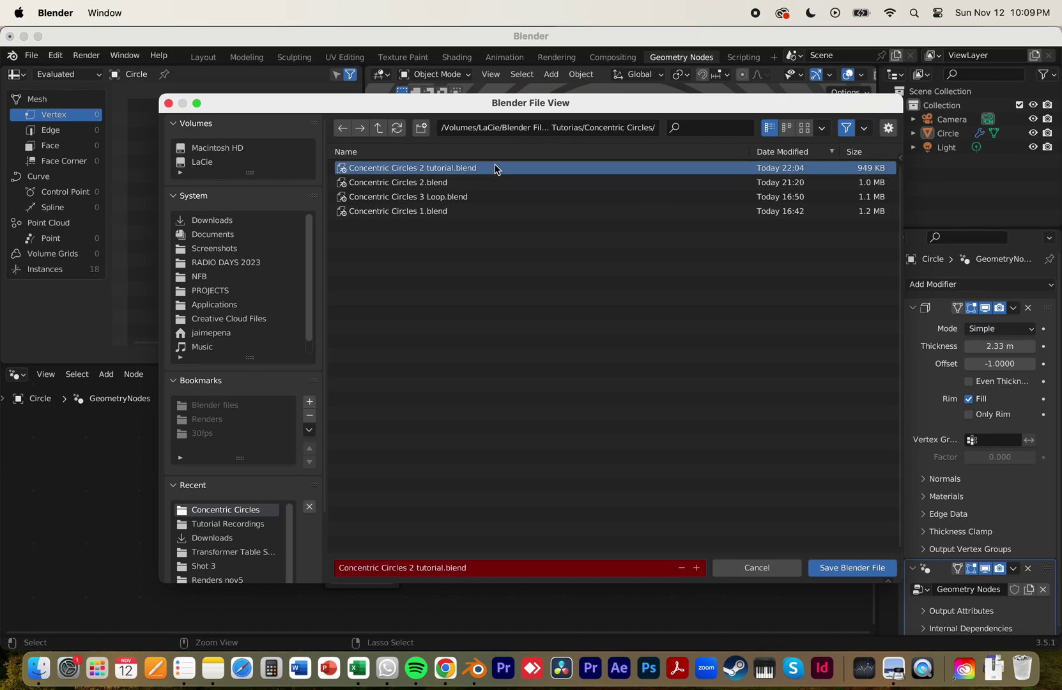
pyautogui.click(841, 567)
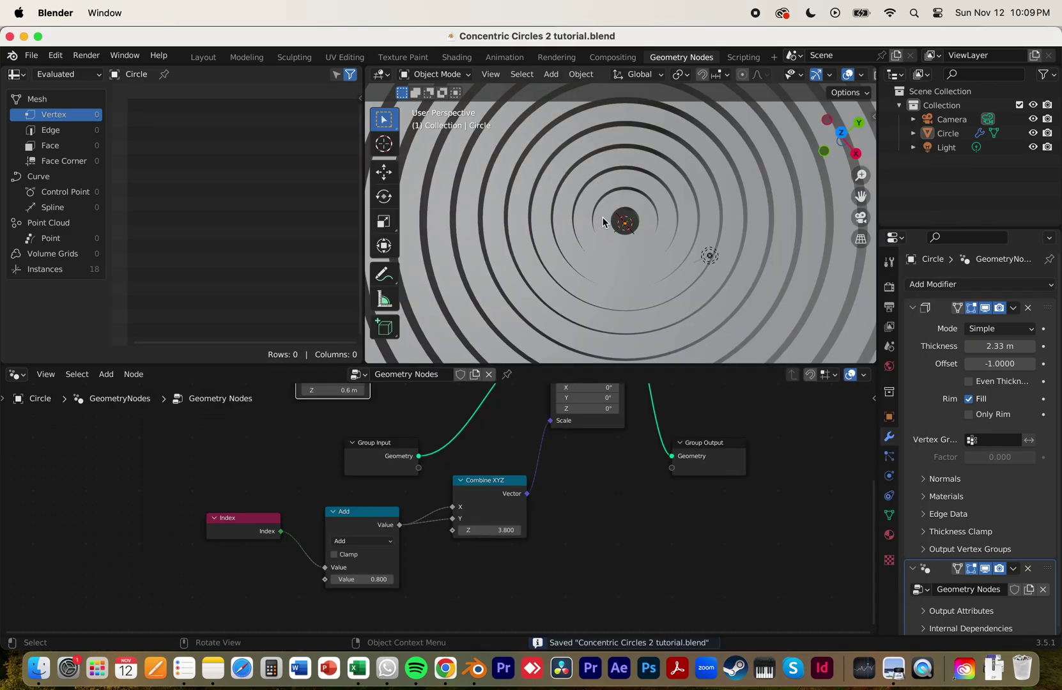
# Join the spreadsheet area into the 3D viewport so the viewport fills the full width
pyautogui.rightClick(360, 364)
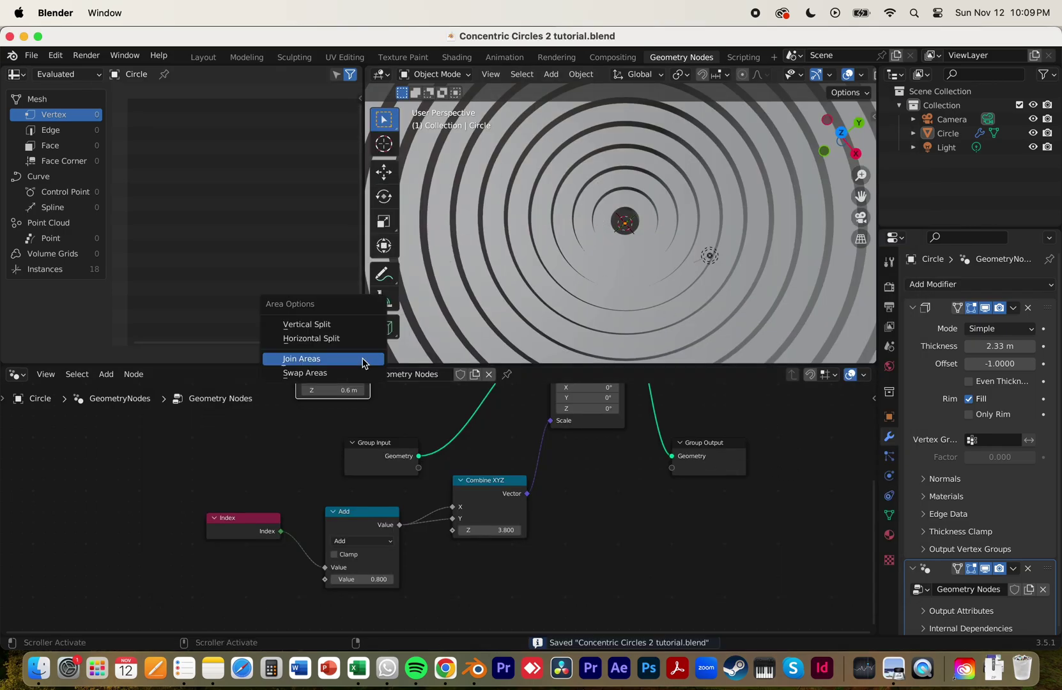
pyautogui.click(301, 359)
pyautogui.click(173, 254)
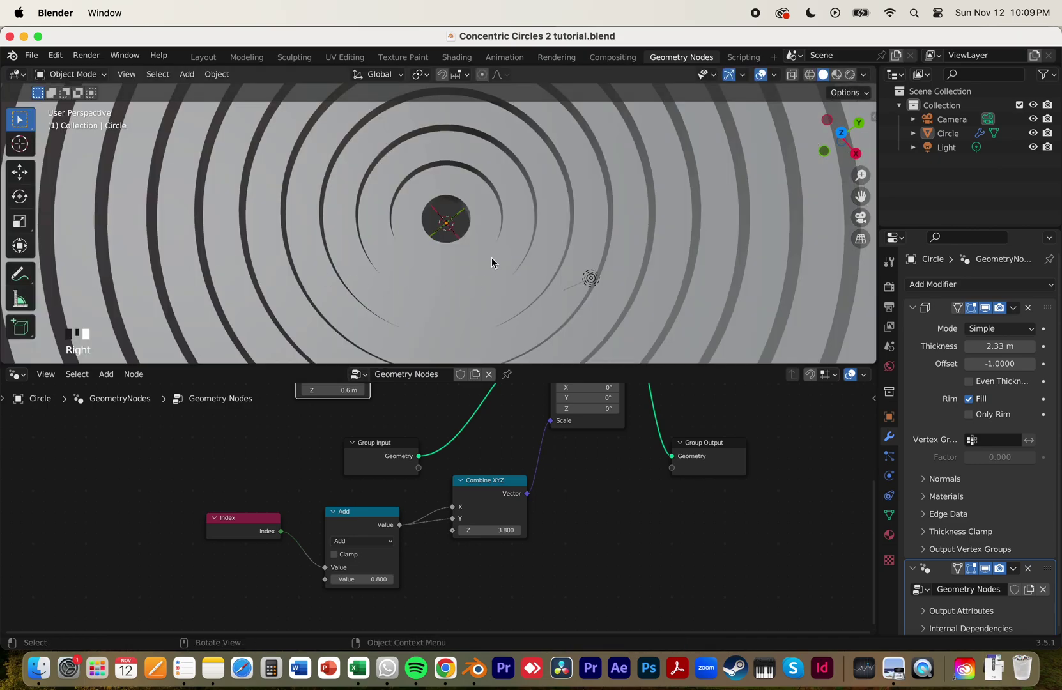
# Move the light over the rings' centre and raise it along Z to about 43.7 m, then return to solid shading
pyautogui.scroll(-2, 449, 234)
pyautogui.moveTo(436, 227); pyautogui.dragTo(469, 308, button='middle')
pyautogui.click(470, 307)
pyautogui.click(850, 74)
pyautogui.scroll(-1, 427, 241)
pyautogui.scroll(2, 453, 256)
pyautogui.moveTo(477, 255); pyautogui.dragTo(511, 231, button='middle')
pyautogui.press('g')
pyautogui.click(493, 242)
pyautogui.scroll(-3, 494, 244)
pyautogui.press('g')
pyautogui.press('z')
pyautogui.click(488, 156)
pyautogui.click(824, 75)
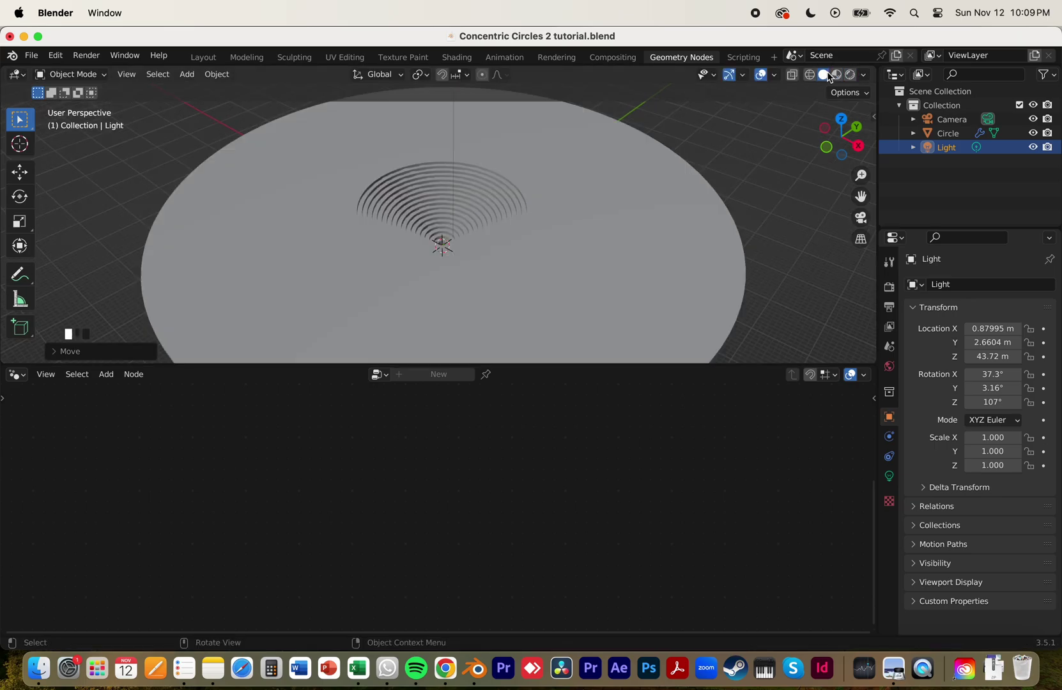
# Preview the rings in rendered shading and return the viewport to solid shading
pyautogui.scroll(2, 466, 281)
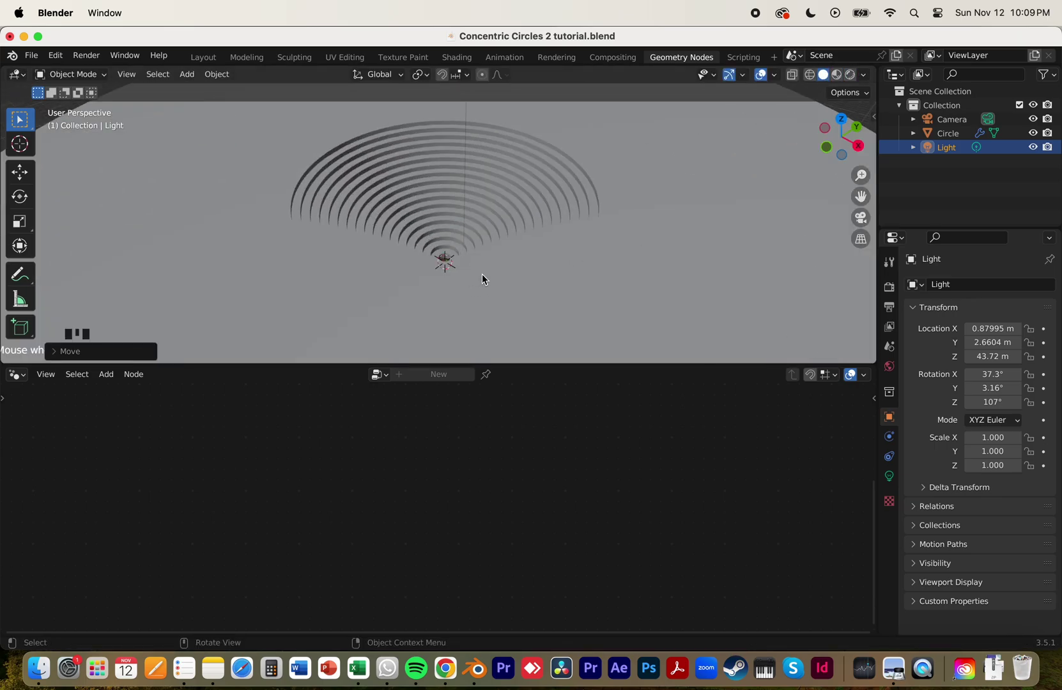
pyautogui.scroll(1, 483, 273)
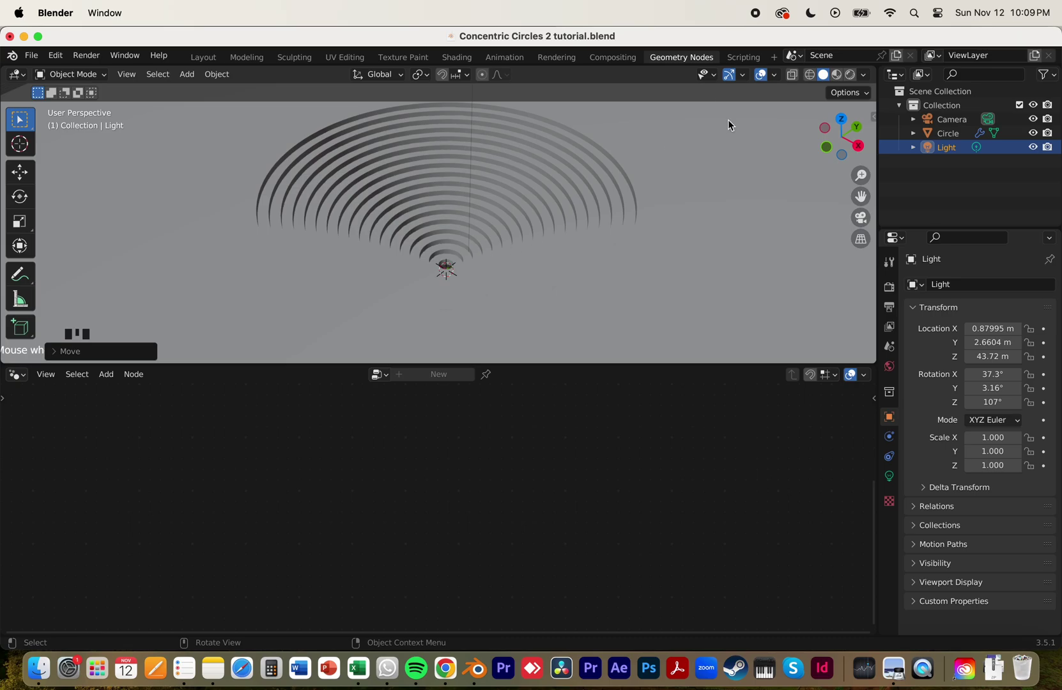
pyautogui.click(850, 75)
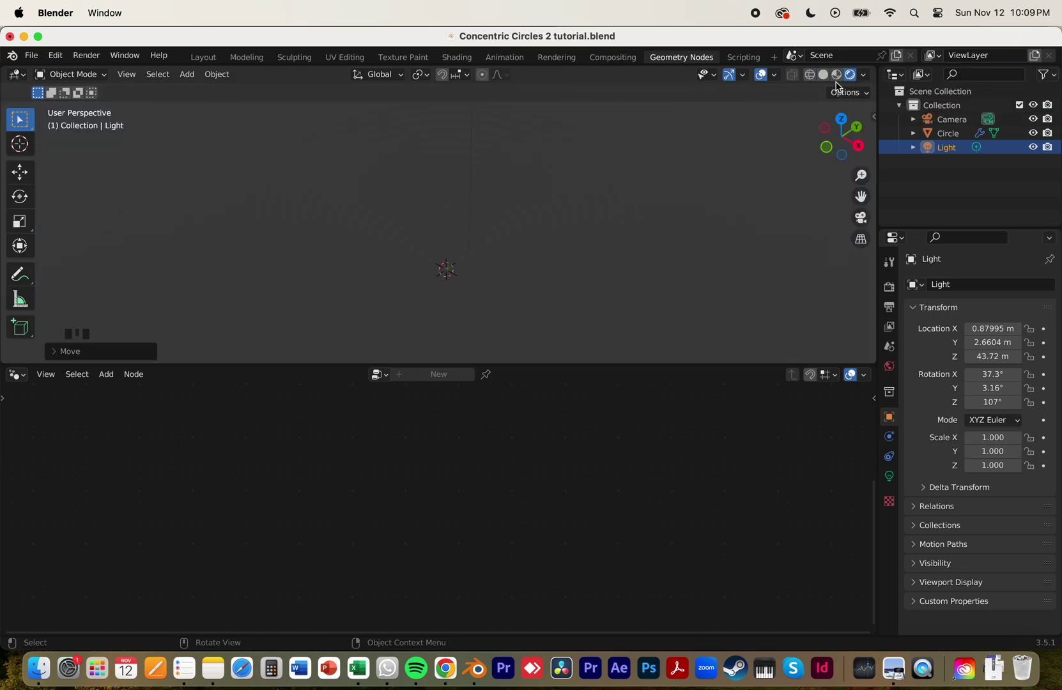
pyautogui.click(821, 75)
# Select the circle and give it a new material
pyautogui.click(387, 304)
pyautogui.moveTo(292, 464); pyautogui.dragTo(199, 543, button='middle')
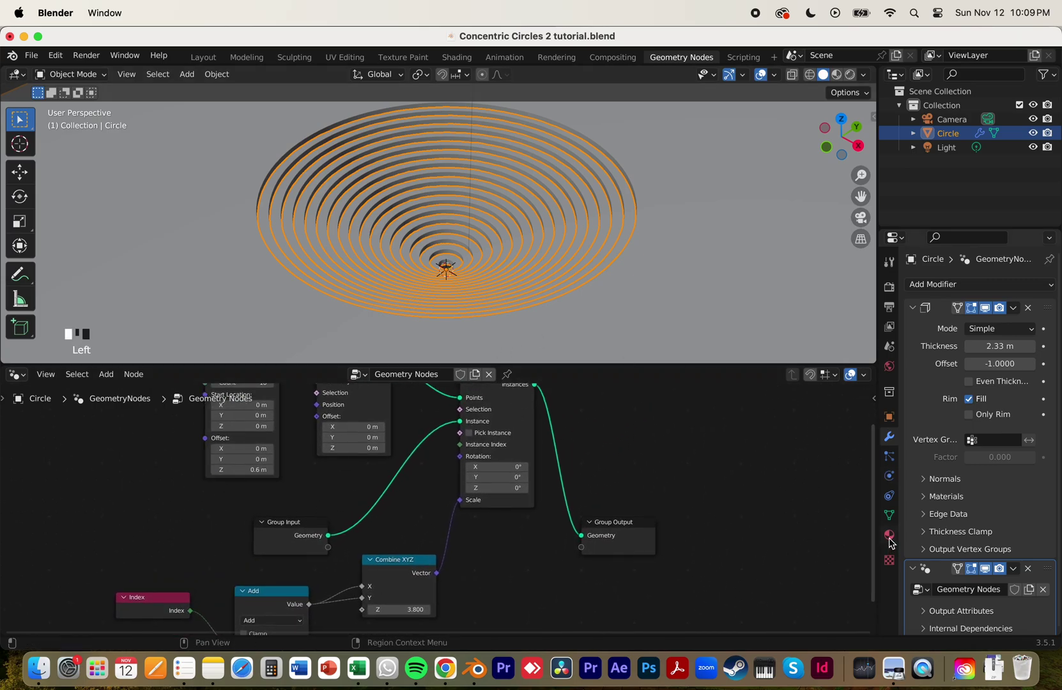
pyautogui.click(890, 537)
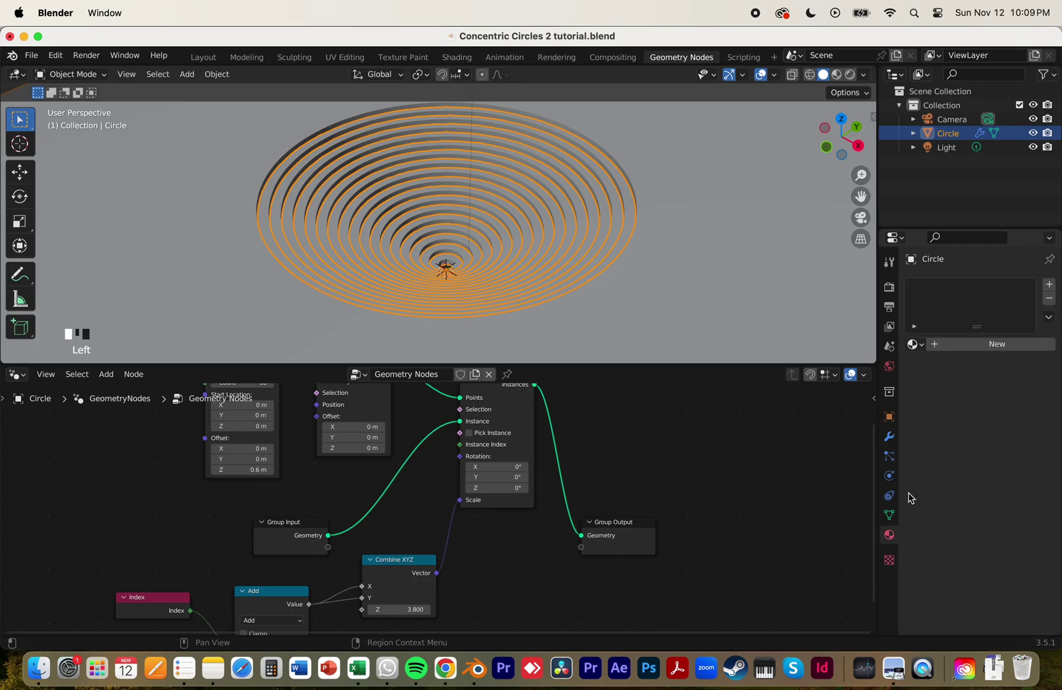
pyautogui.click(971, 347)
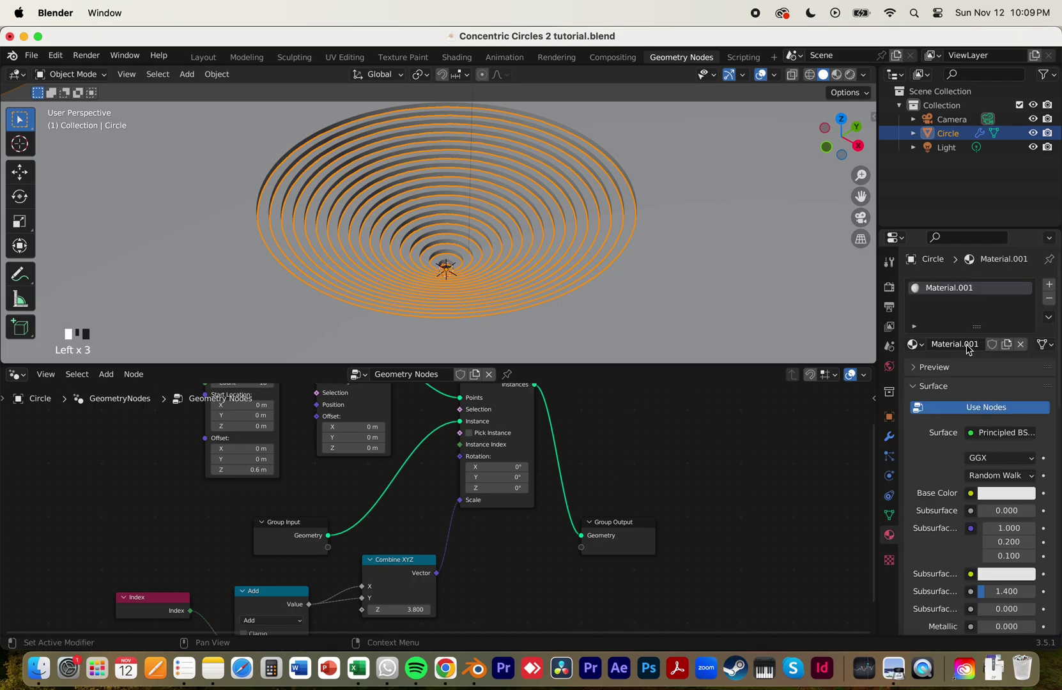
# Open the Shading workspace and delete the Principled BSDF node from the circle's material
pyautogui.click(460, 57)
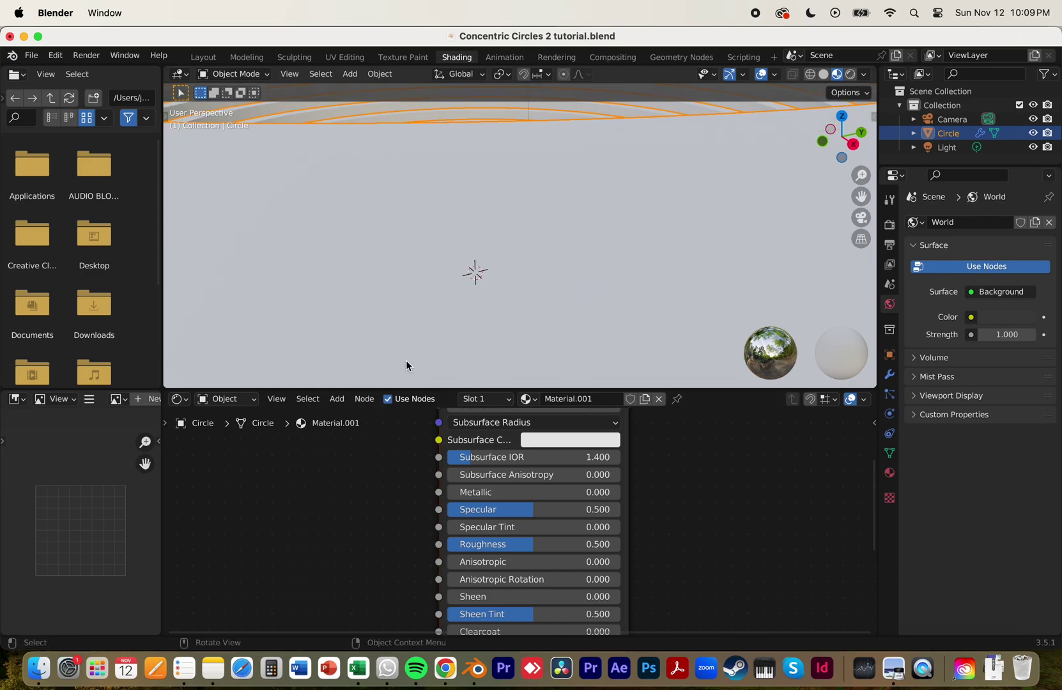
pyautogui.scroll(-3, 457, 225)
pyautogui.scroll(-4, 390, 479)
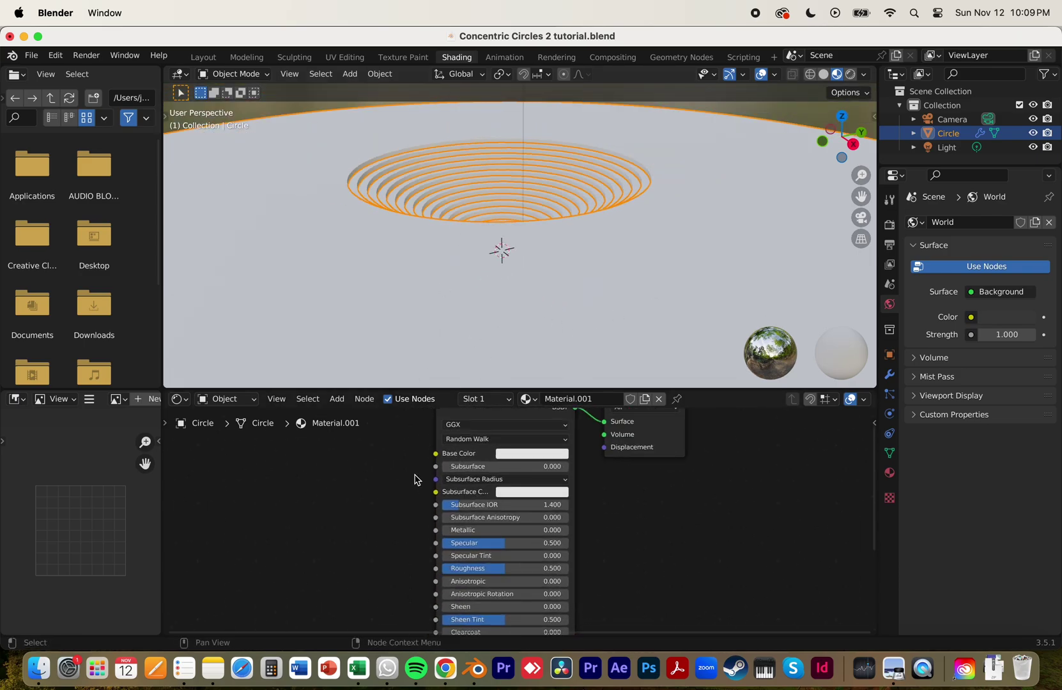
pyautogui.moveTo(391, 476); pyautogui.dragTo(397, 480, button='middle')
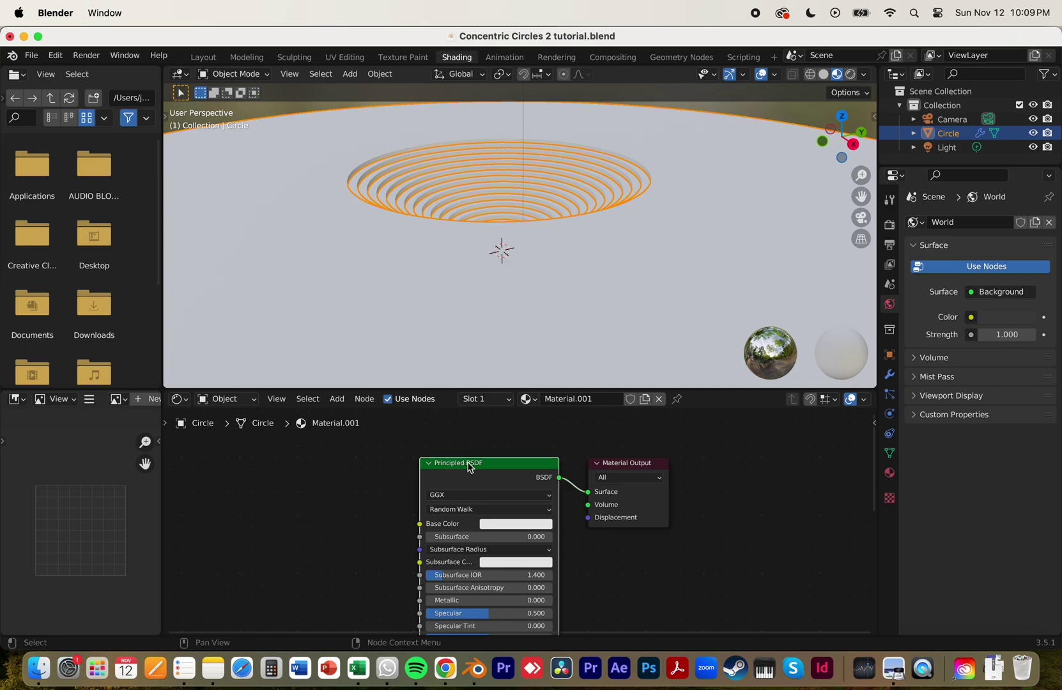
pyautogui.press('x')
# Add an Object Info node well ahead of the Material Output node
pyautogui.hotkey('shift', 'a')
pyautogui.click(427, 459)
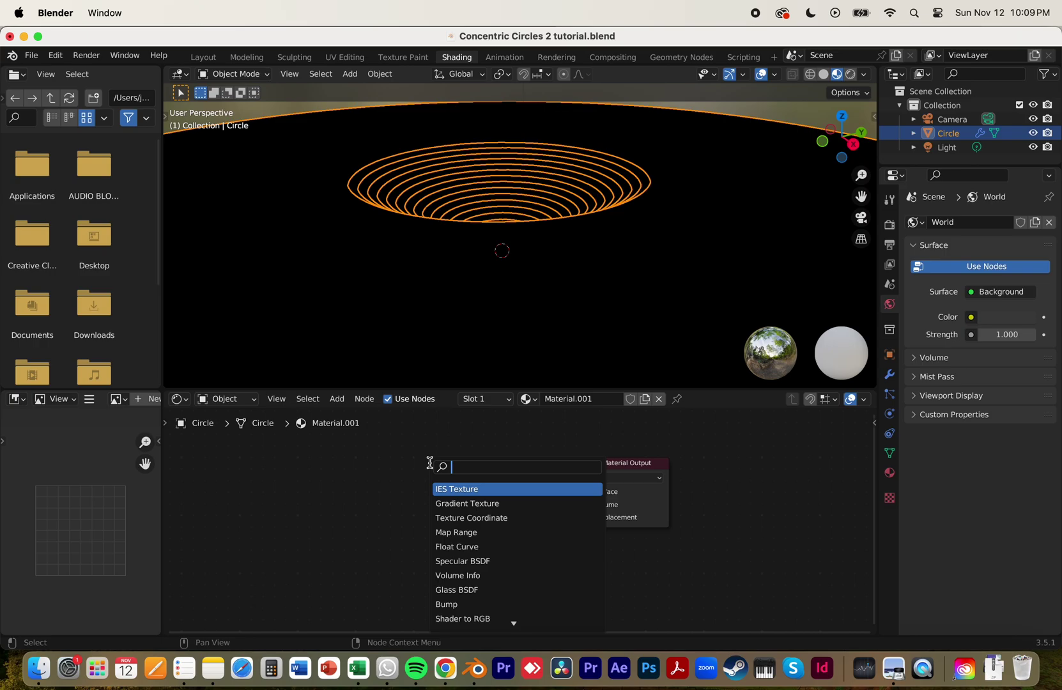
pyautogui.write('object')
pyautogui.click(450, 487)
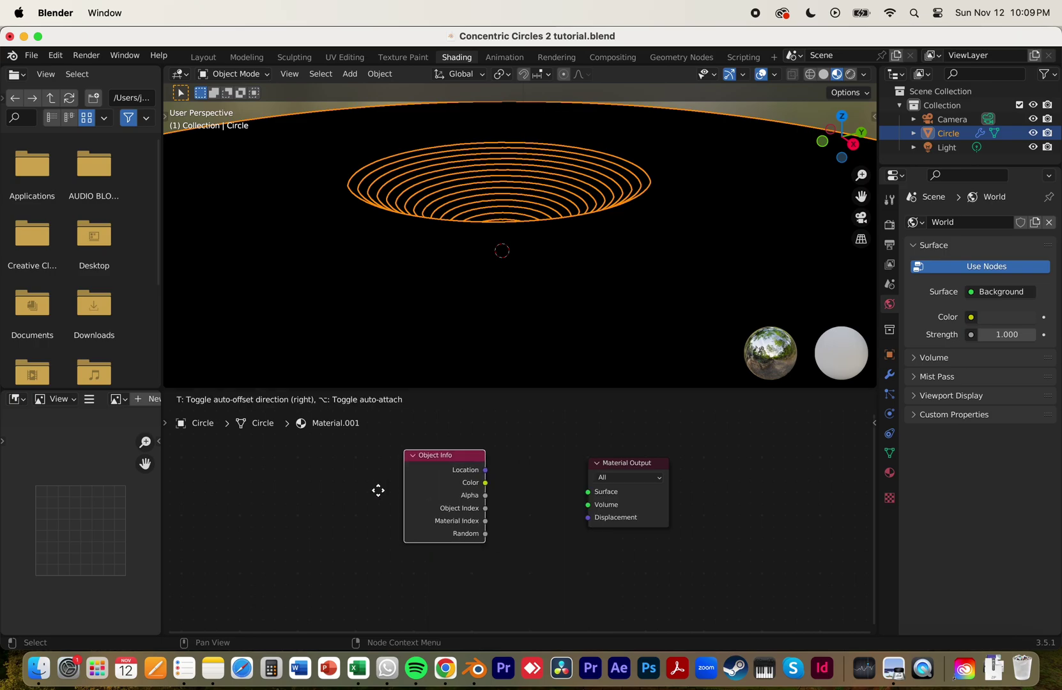
pyautogui.click(330, 493)
# Add a ColorRamp node, linking Object Info's Random output to its Fac and its Color to the Material Output's Surface
pyautogui.hotkey('shift', 'a')
pyautogui.click(438, 479)
pyautogui.write('color')
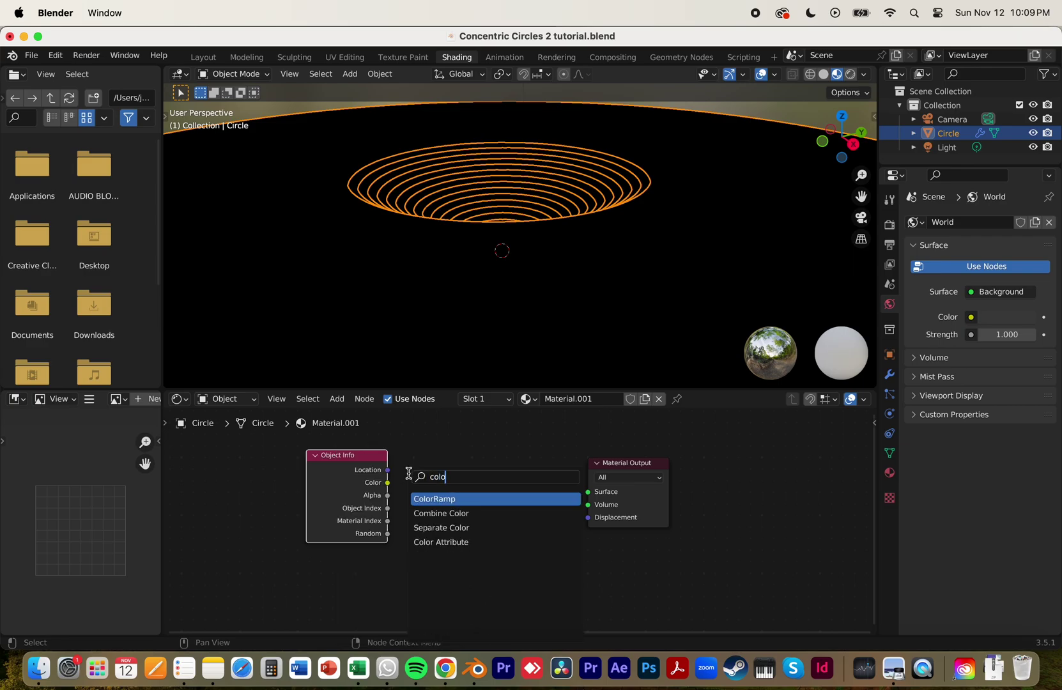
pyautogui.click(455, 499)
pyautogui.click(478, 500)
pyautogui.moveTo(560, 479)
pyautogui.mouseDown()
pyautogui.moveTo(601, 497)
pyautogui.moveTo(588, 491)
pyautogui.mouseUp()
pyautogui.moveTo(422, 573); pyautogui.dragTo(387, 534)
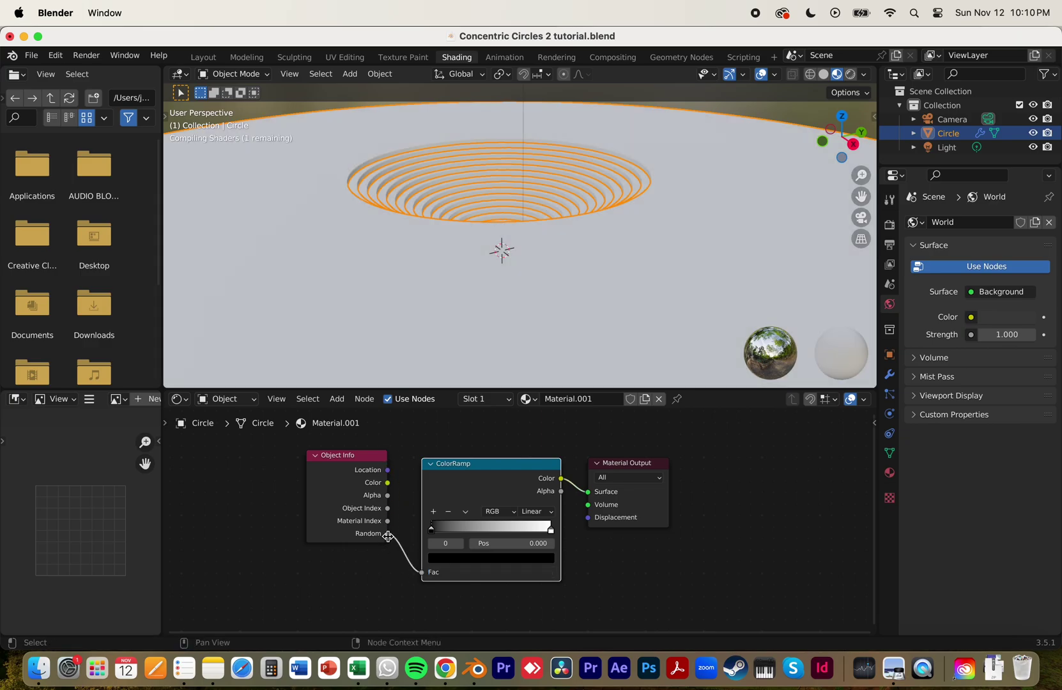
# Change the ColorRamp's first stop from black to a bright yellow at full brightness
pyautogui.moveTo(565, 159); pyautogui.dragTo(587, 235, button='middle')
pyautogui.scroll(2, 586, 235)
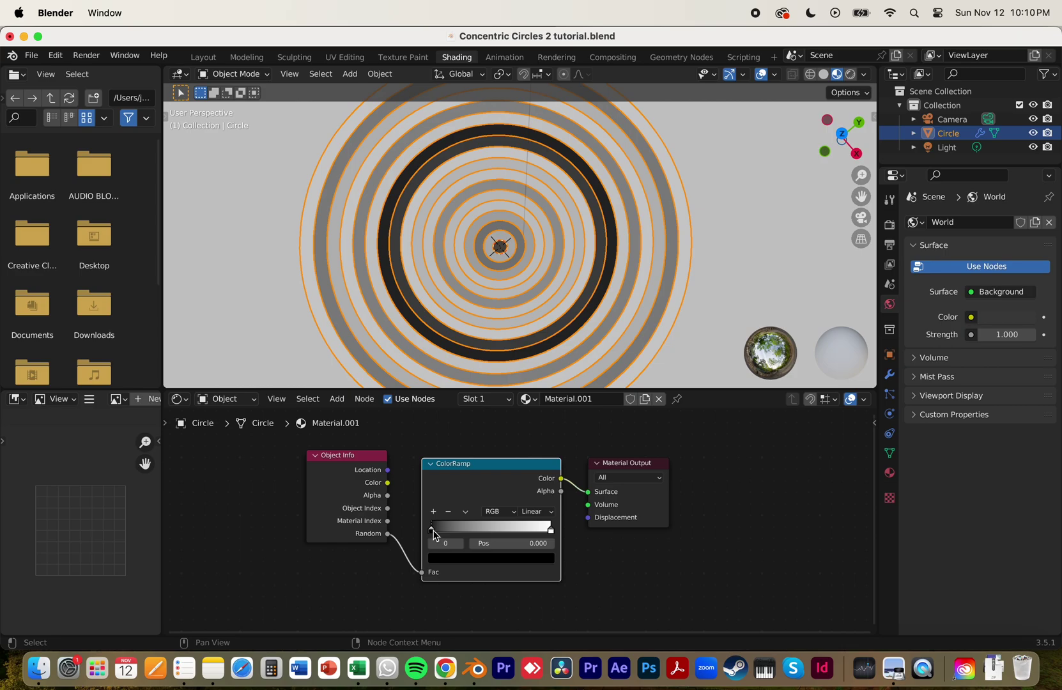
pyautogui.moveTo(433, 531)
pyautogui.mouseDown()
pyautogui.moveTo(438, 537)
pyautogui.moveTo(432, 527)
pyautogui.mouseUp()
pyautogui.click(443, 560)
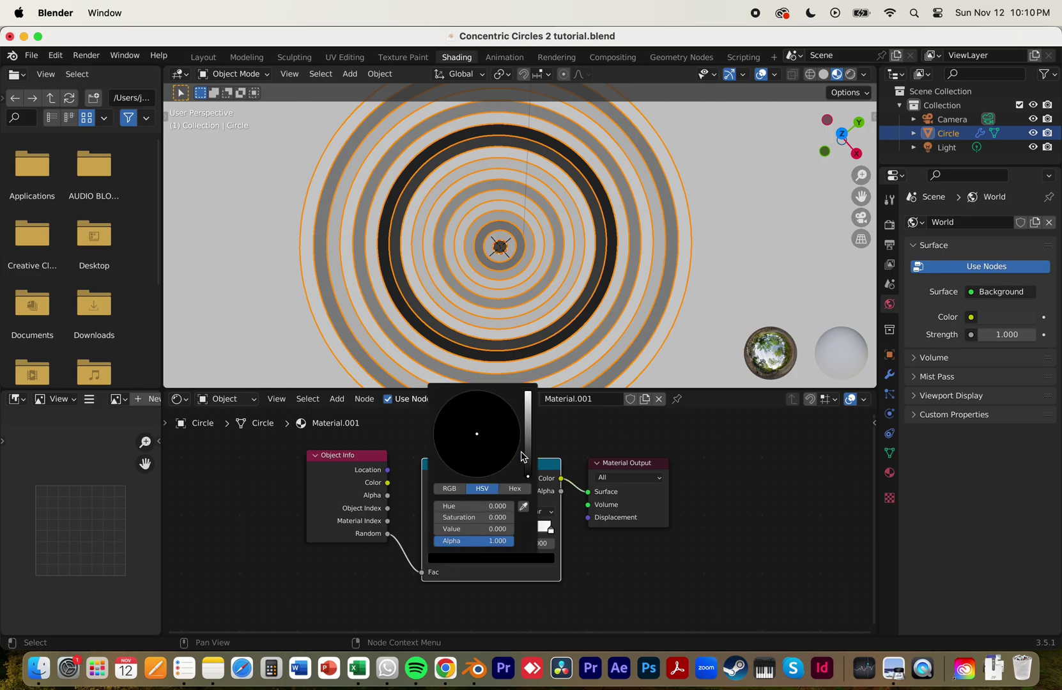
pyautogui.moveTo(525, 456); pyautogui.dragTo(528, 391)
pyautogui.click(443, 462)
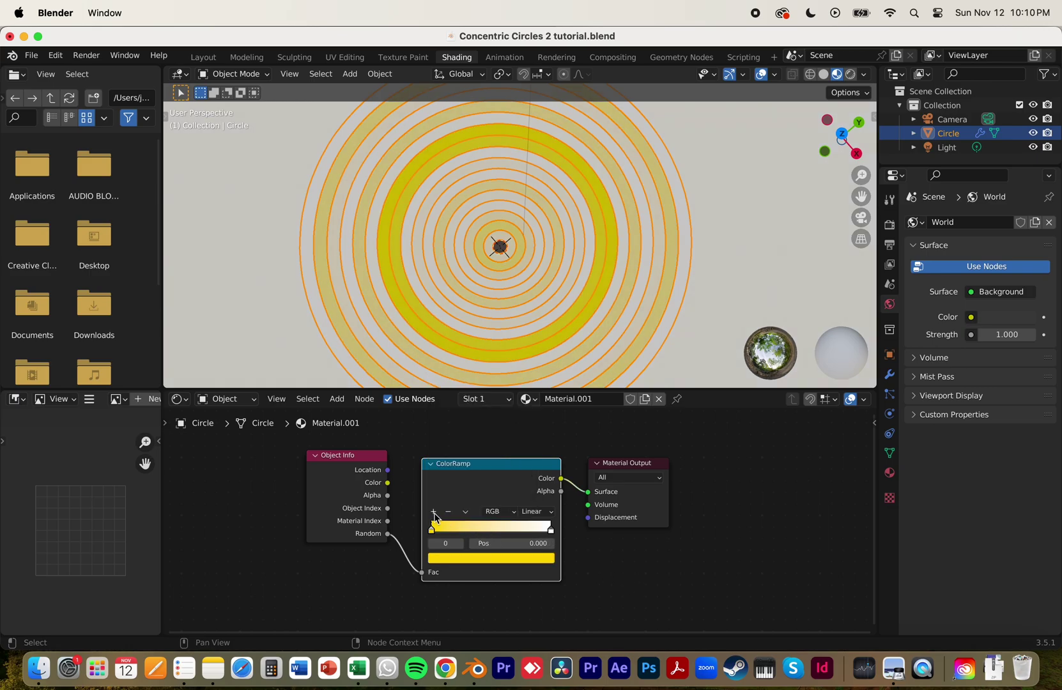
# Add a middle stop to the ColorRamp and color it orange
pyautogui.click(434, 512)
pyautogui.click(505, 558)
pyautogui.click(454, 469)
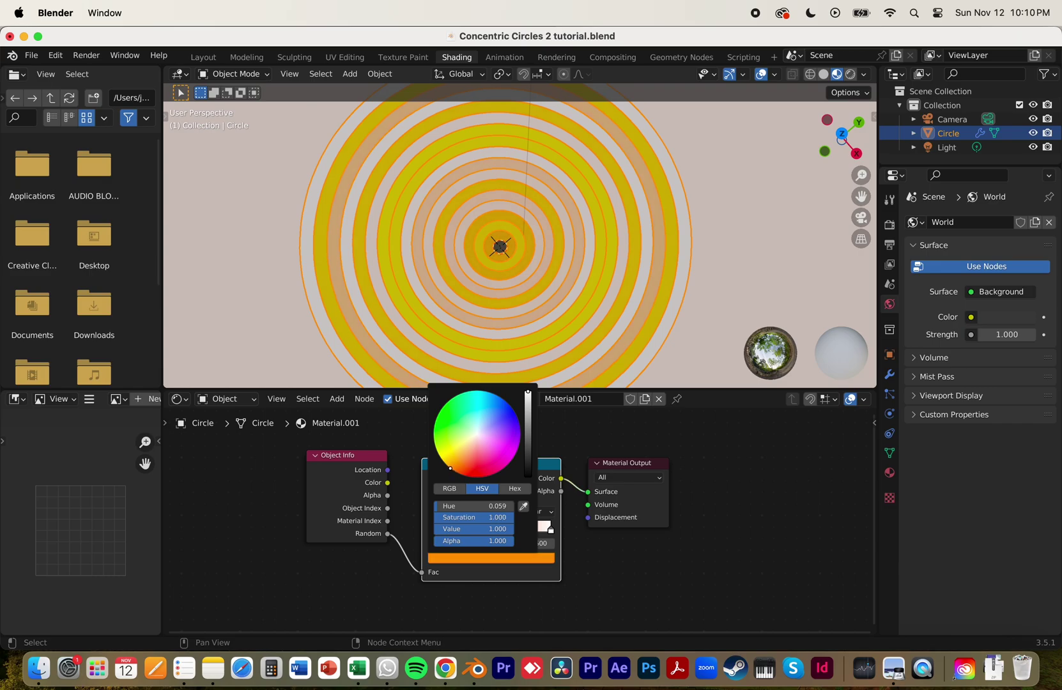
# Color the ColorRamp's last stop red and set its color mode to HSV
pyautogui.click(551, 529)
pyautogui.click(535, 562)
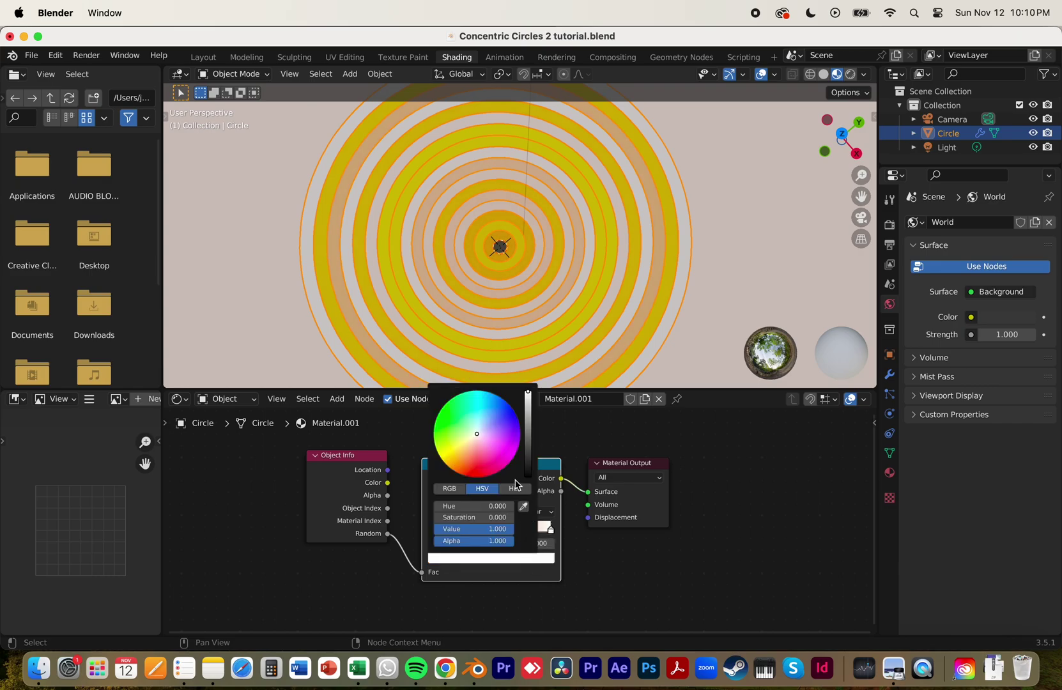
pyautogui.moveTo(487, 474); pyautogui.dragTo(475, 477)
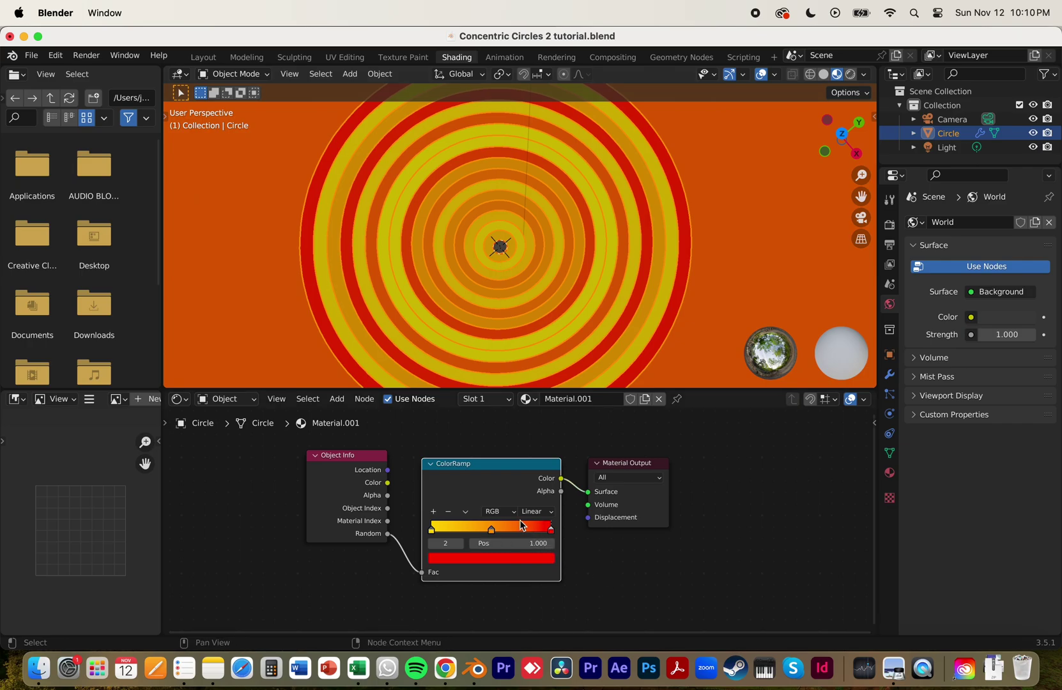
pyautogui.click(500, 511)
pyautogui.click(503, 538)
# Set the view transform to Standard in the render properties' Color Management
pyautogui.click(889, 224)
pyautogui.click(958, 606)
pyautogui.scroll(-5, 958, 608)
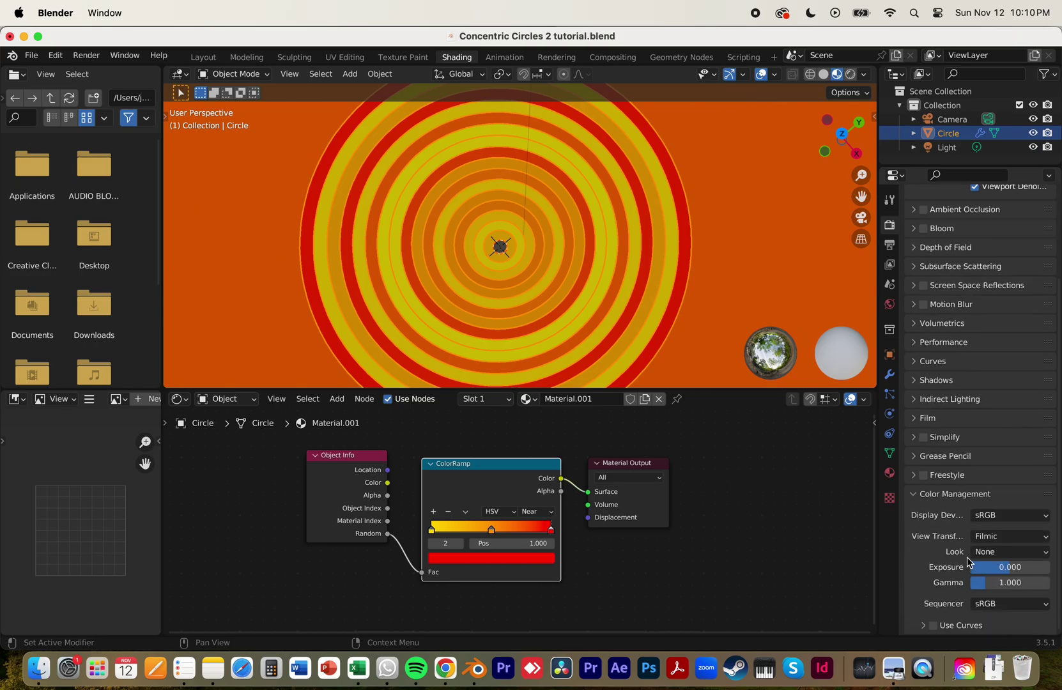
pyautogui.click(1008, 515)
pyautogui.click(999, 537)
pyautogui.click(974, 552)
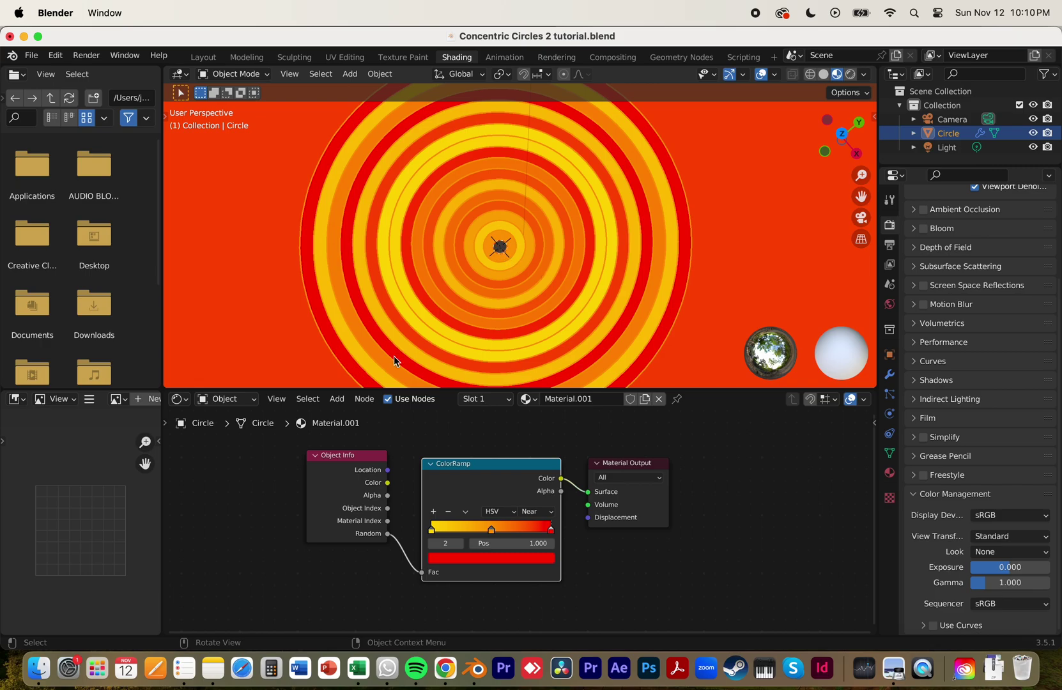
# Switch the shader editor to the World shader and set the Background color to bright red
pyautogui.click(183, 400)
pyautogui.click(237, 406)
pyautogui.click(225, 399)
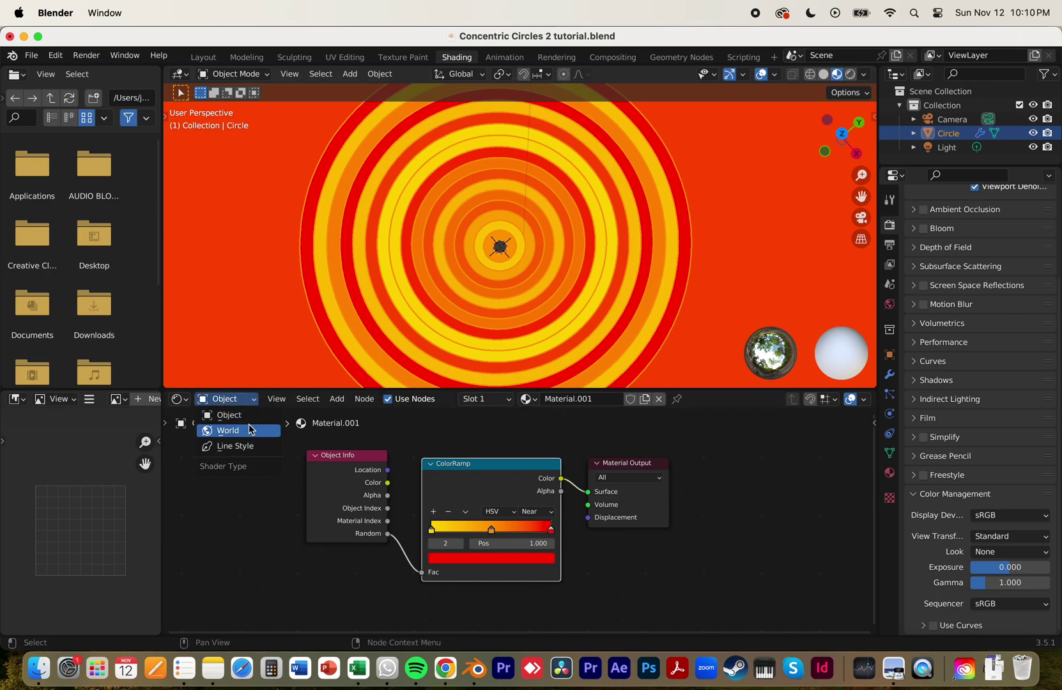
pyautogui.click(228, 429)
pyautogui.click(462, 492)
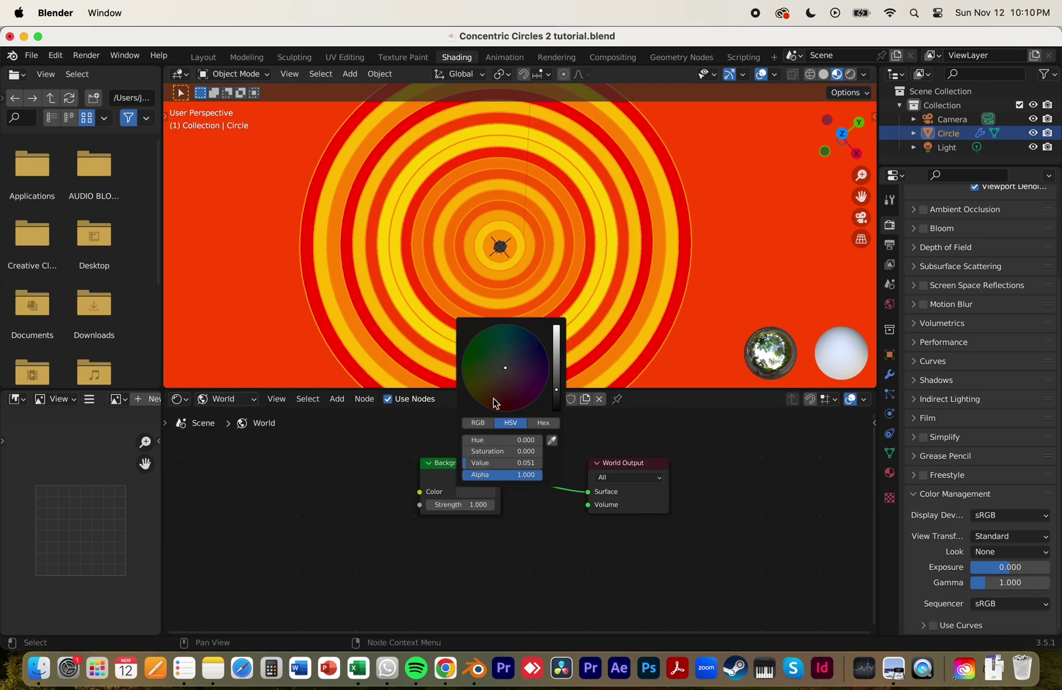
pyautogui.click(506, 411)
pyautogui.moveTo(554, 356); pyautogui.dragTo(556, 325)
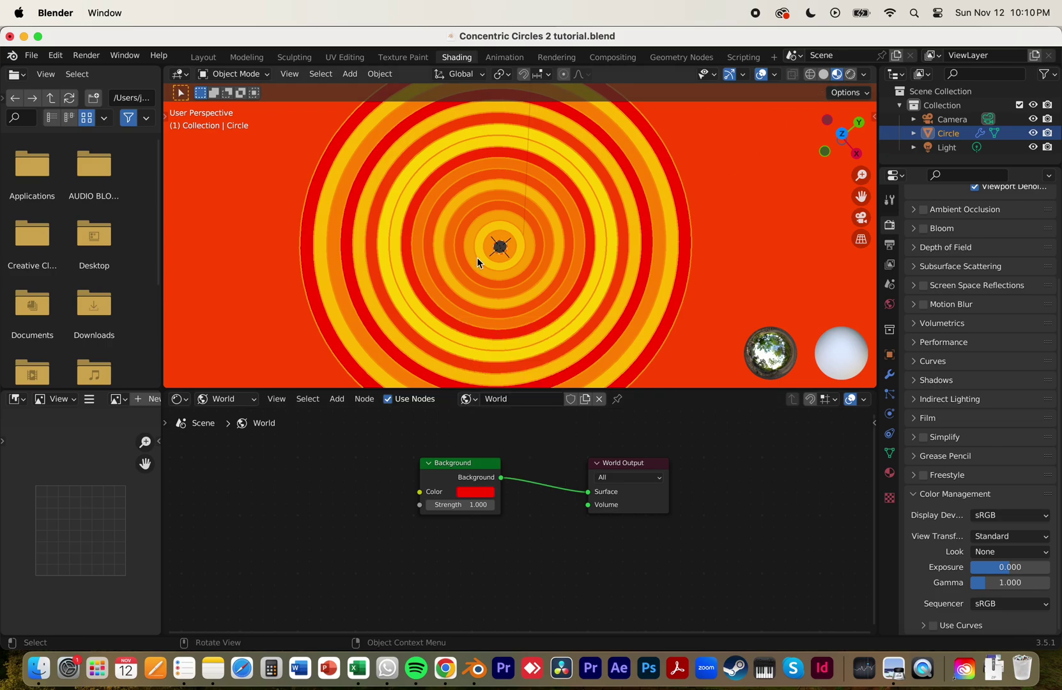
# Switch the viewport to rendered shading and change the World Background color to yellow
pyautogui.click(850, 74)
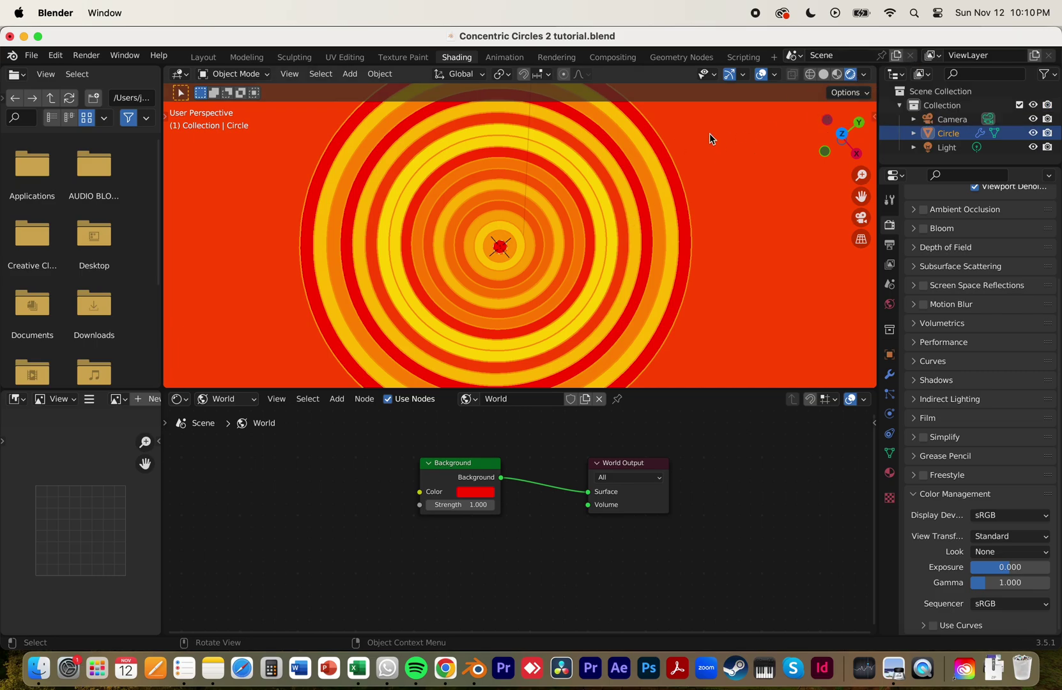
pyautogui.scroll(3, 498, 256)
pyautogui.click(476, 492)
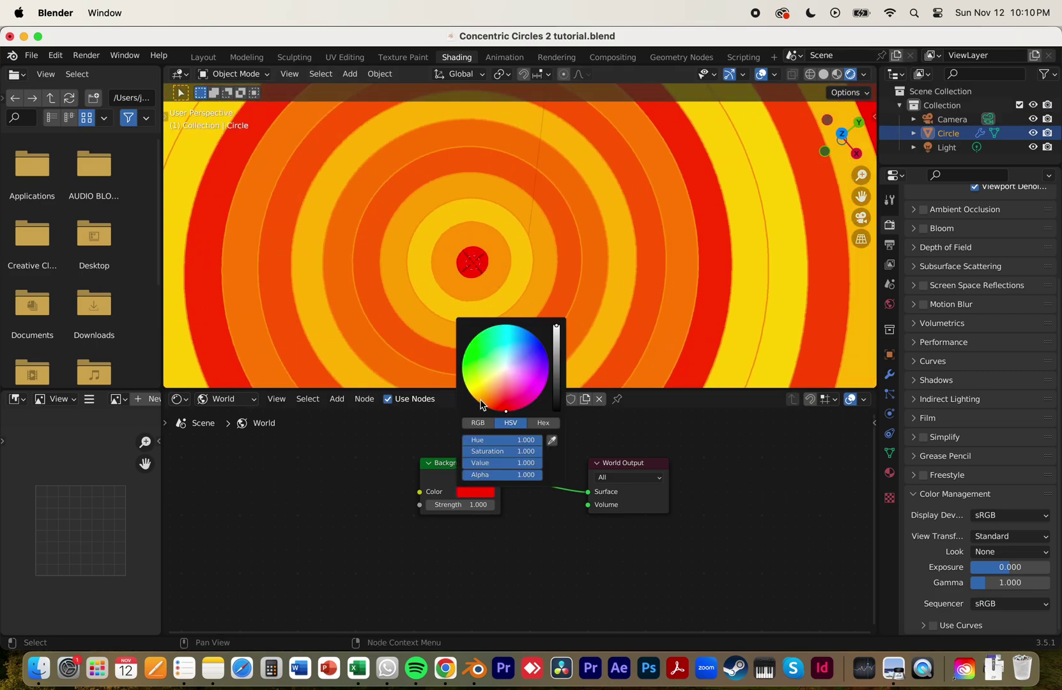
pyautogui.click(474, 391)
pyautogui.scroll(-3, 515, 278)
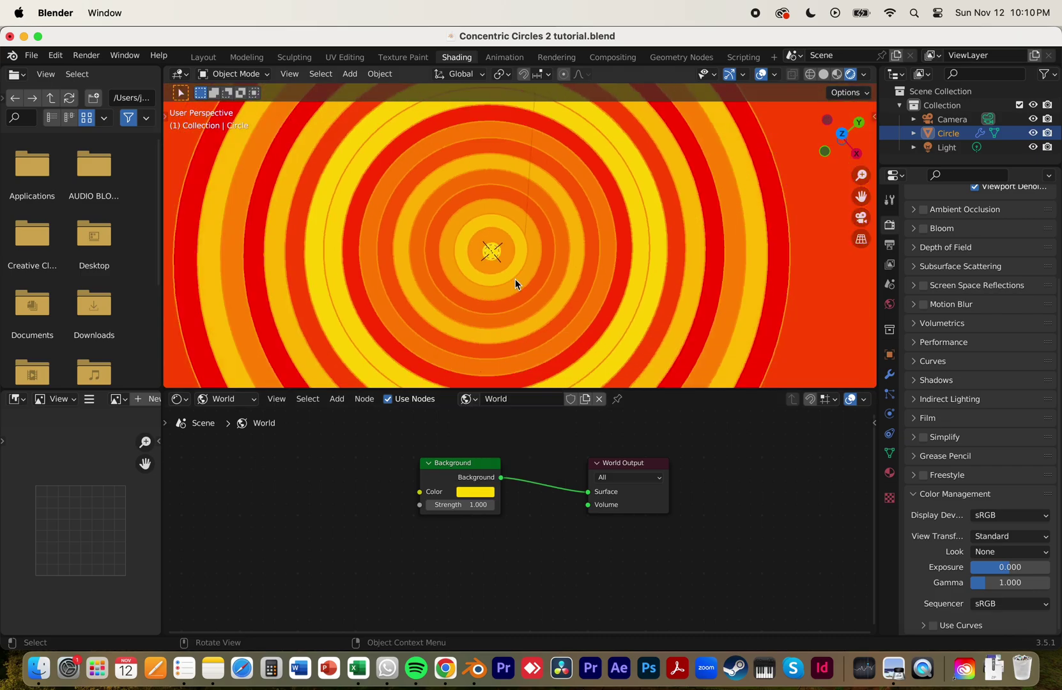
# Save the project and switch the shader editor back to the circle's object material
pyautogui.hotkey('ctrl', 's')
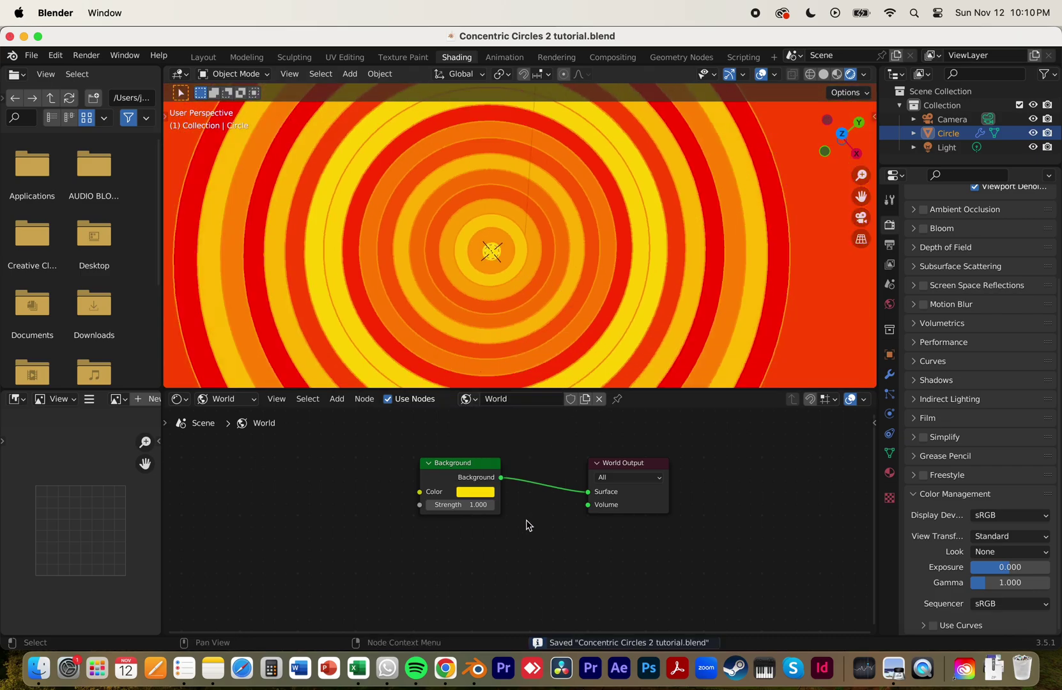
pyautogui.click(225, 399)
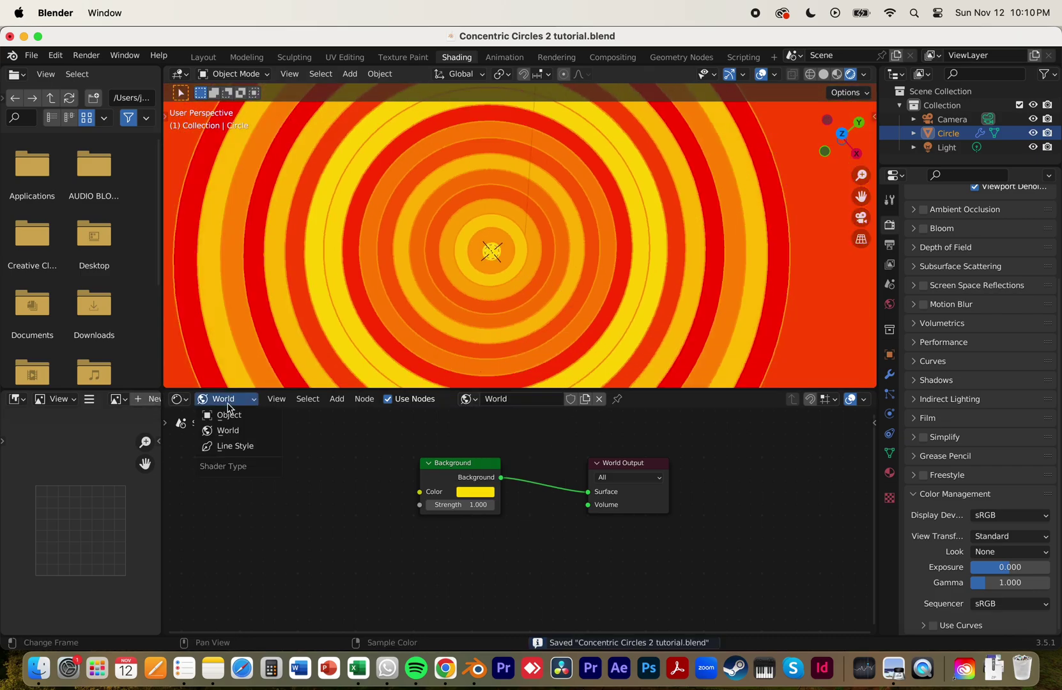
pyautogui.click(229, 415)
pyautogui.scroll(-2, 439, 460)
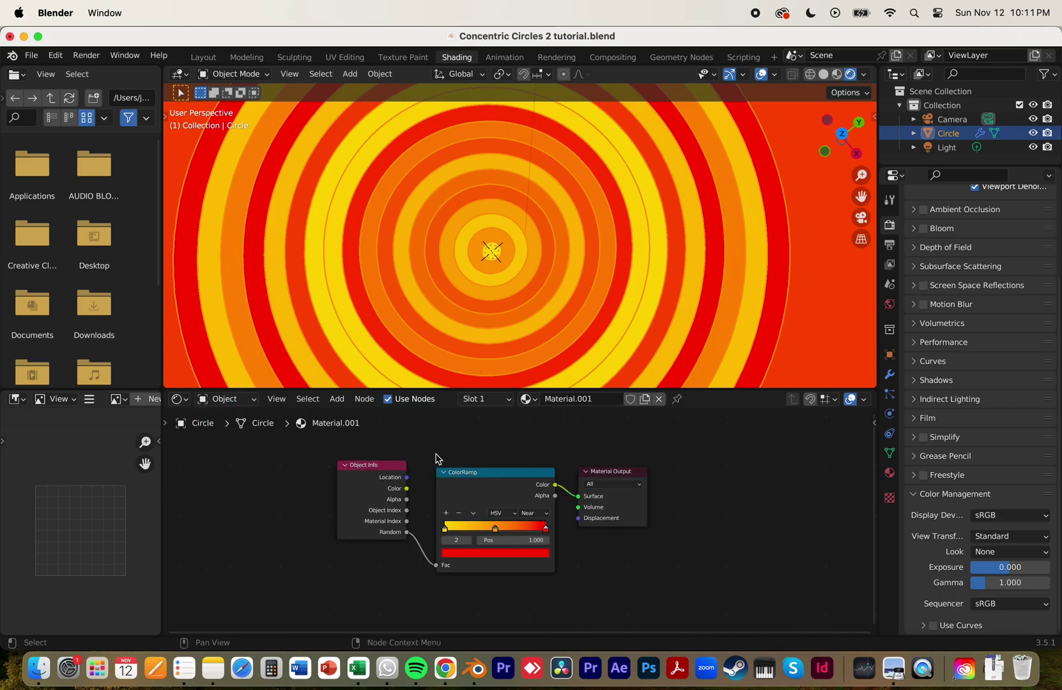
# Show the circles from the top view in rendered shading in the Animation workspace, with the whole pattern in view
pyautogui.click(502, 58)
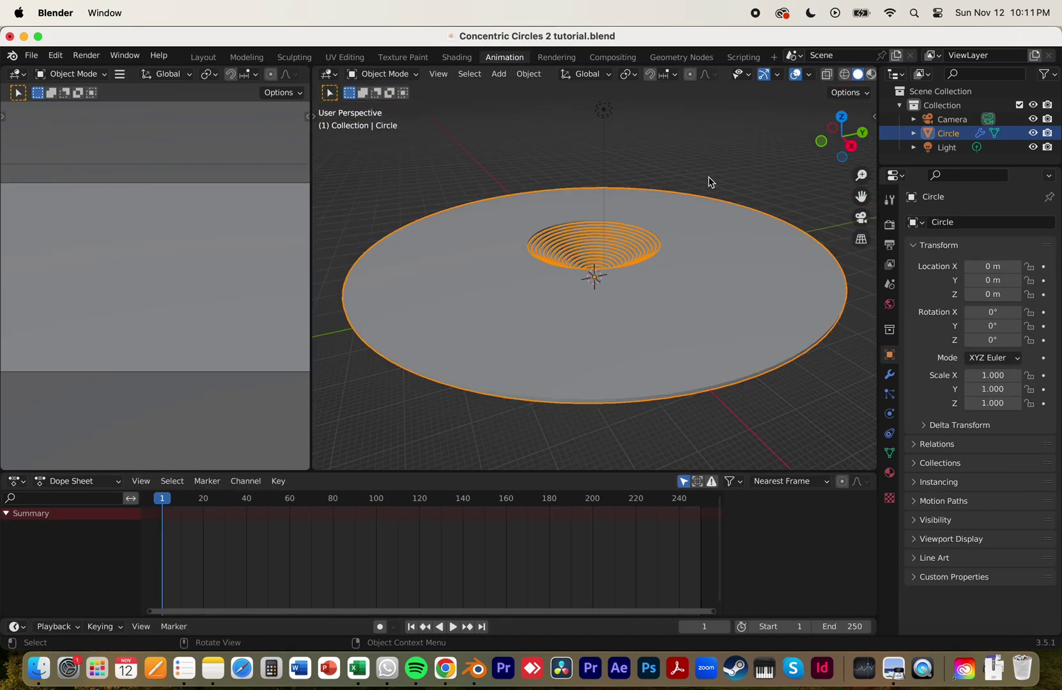
pyautogui.click(842, 116)
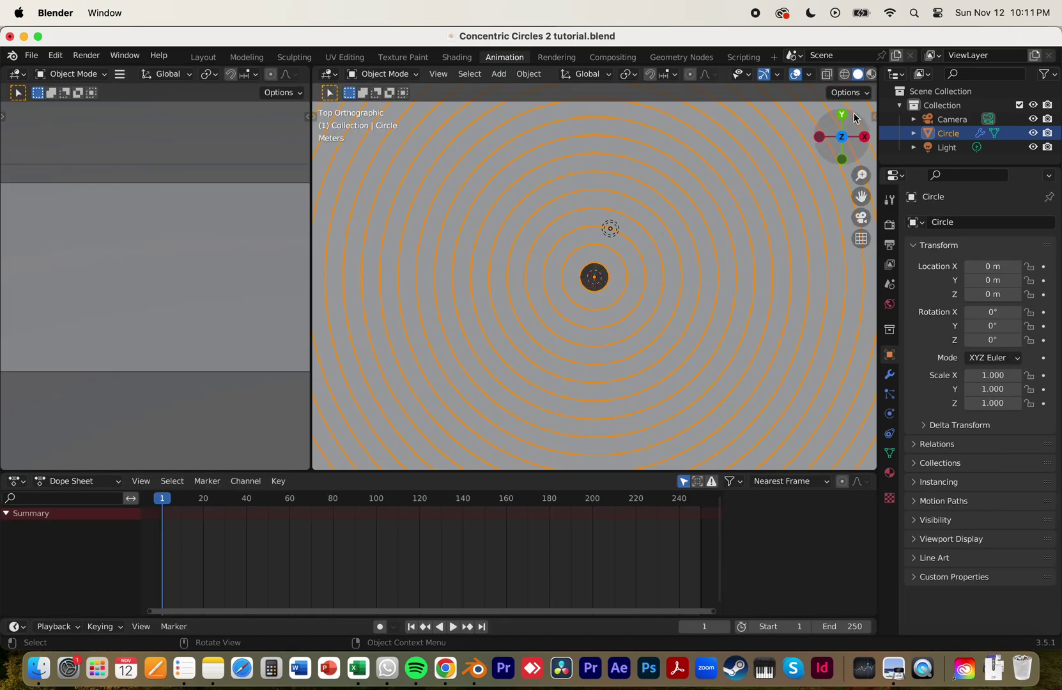
pyautogui.scroll(-2, 859, 77)
pyautogui.click(851, 74)
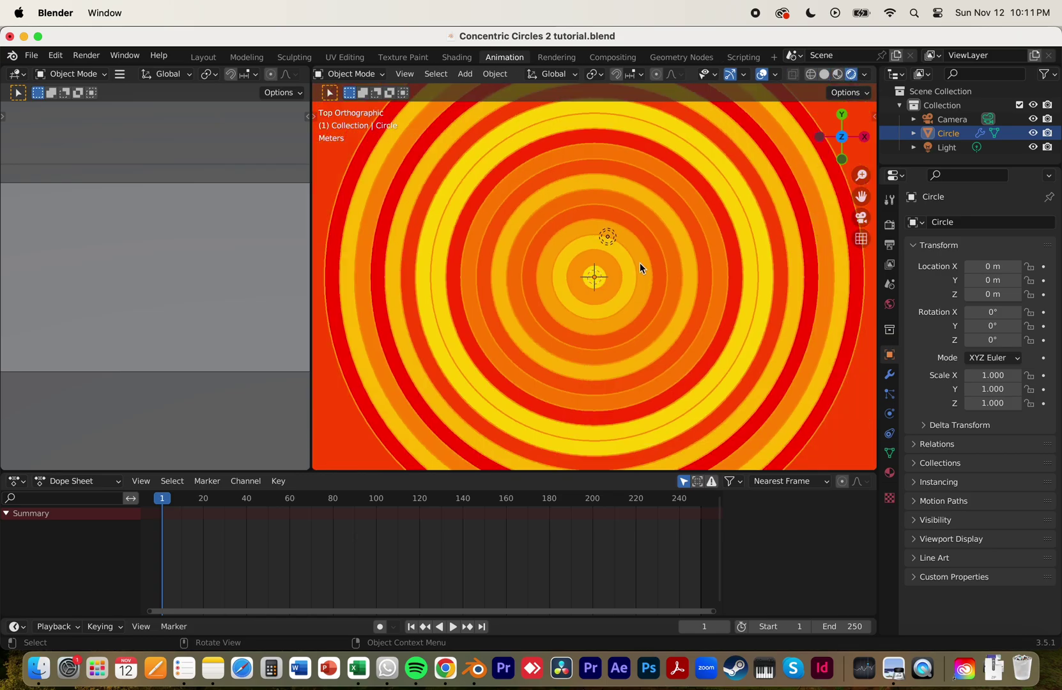
pyautogui.scroll(-4, 641, 267)
pyautogui.scroll(2, 636, 263)
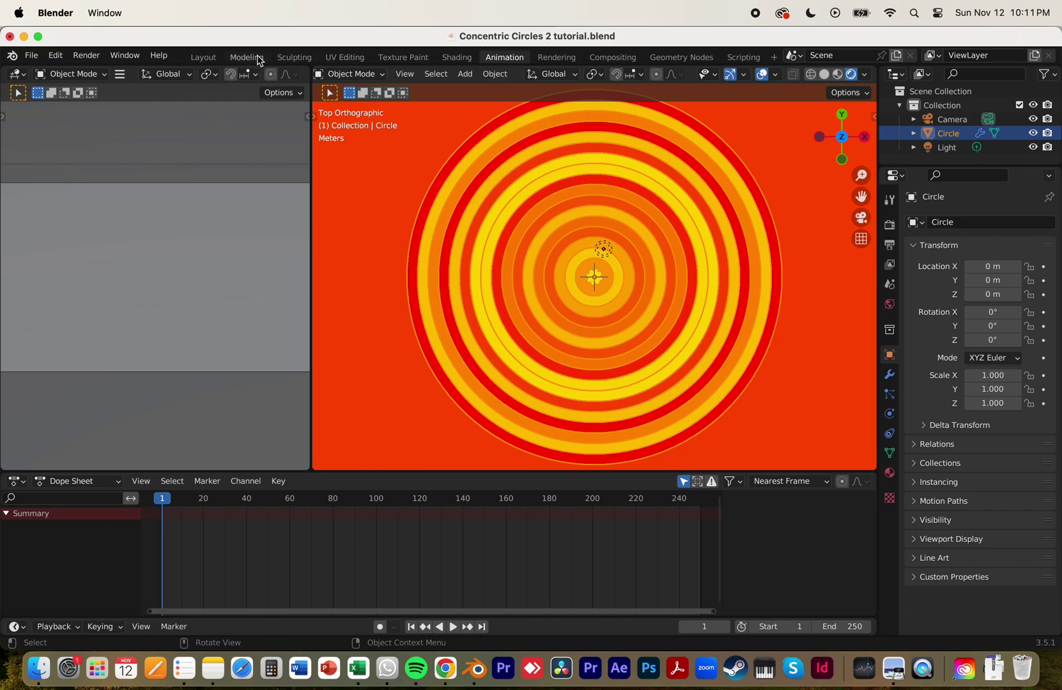
# Add a Math node beside the Mesh Line node in the circle's geometry node tree and set its operation to Modulo
pyautogui.click(701, 58)
pyautogui.scroll(2, 495, 218)
pyautogui.scroll(-3, 486, 224)
pyautogui.scroll(-1, 400, 479)
pyautogui.moveTo(391, 476); pyautogui.dragTo(521, 557, button='middle')
pyautogui.click(290, 474)
pyautogui.hotkey('shift', 'a')
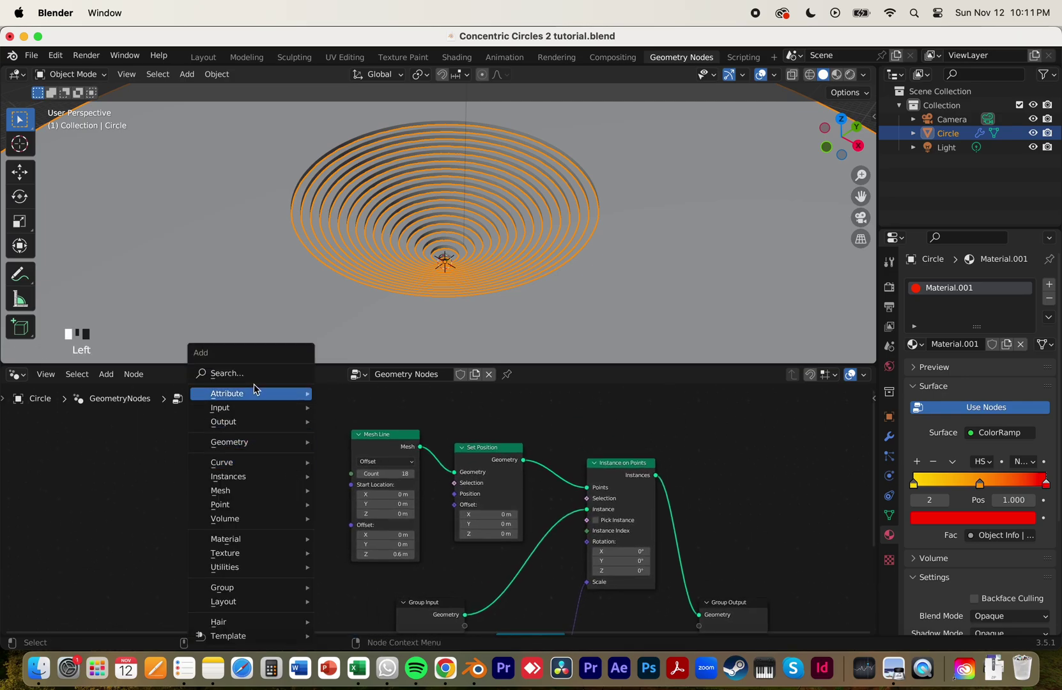
pyautogui.click(254, 374)
pyautogui.write('math')
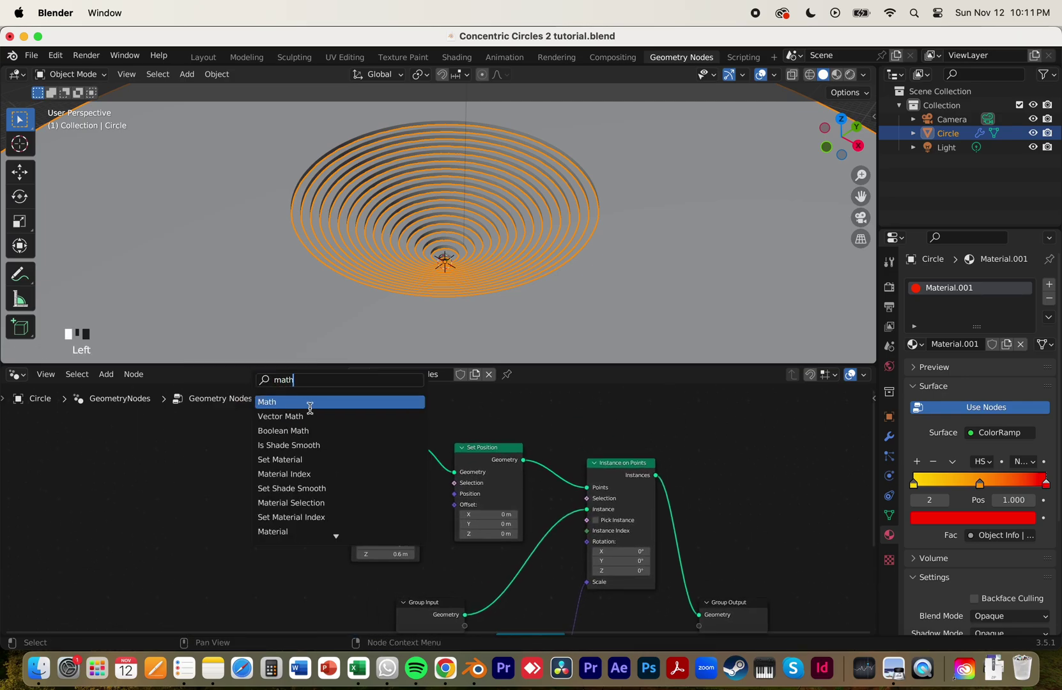
pyautogui.click(310, 404)
pyautogui.click(236, 476)
pyautogui.click(234, 478)
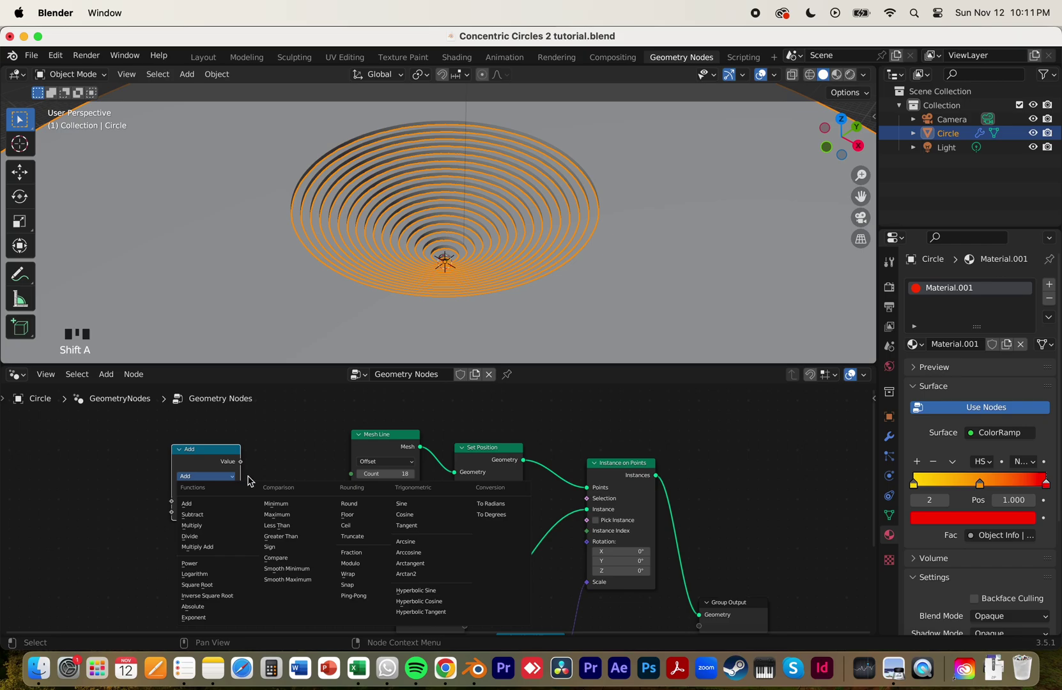
pyautogui.click(368, 569)
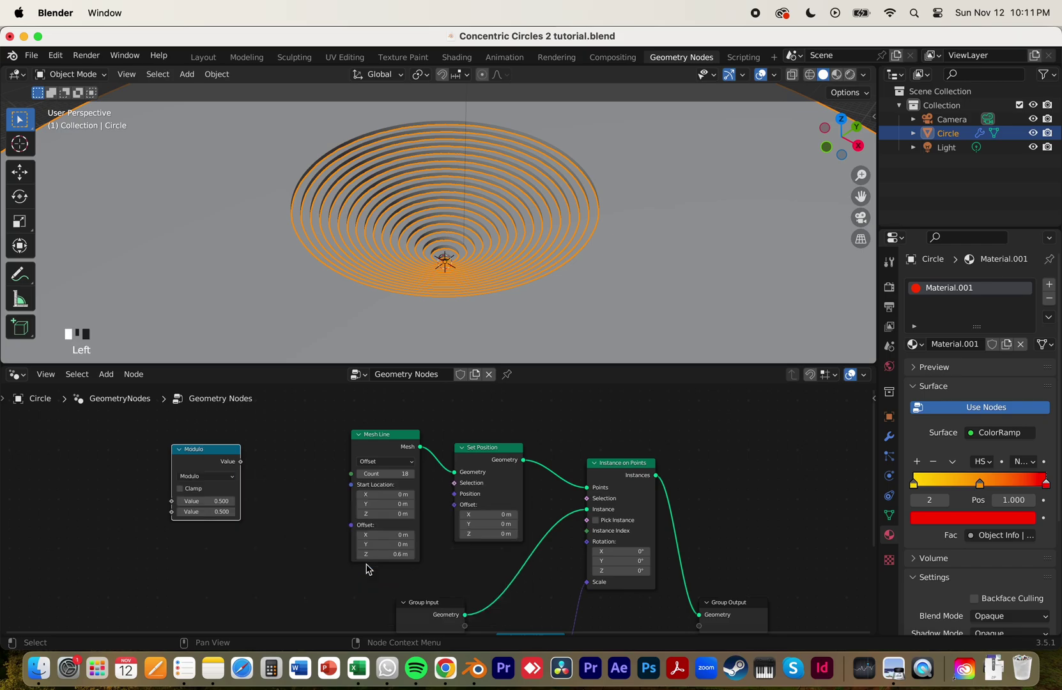
# Connect the Modulo node's Value output to the Mesh Line's Offset and briefly preview the pattern in rendered shading
pyautogui.scroll(-5, 369, 569)
pyautogui.scroll(5, 367, 569)
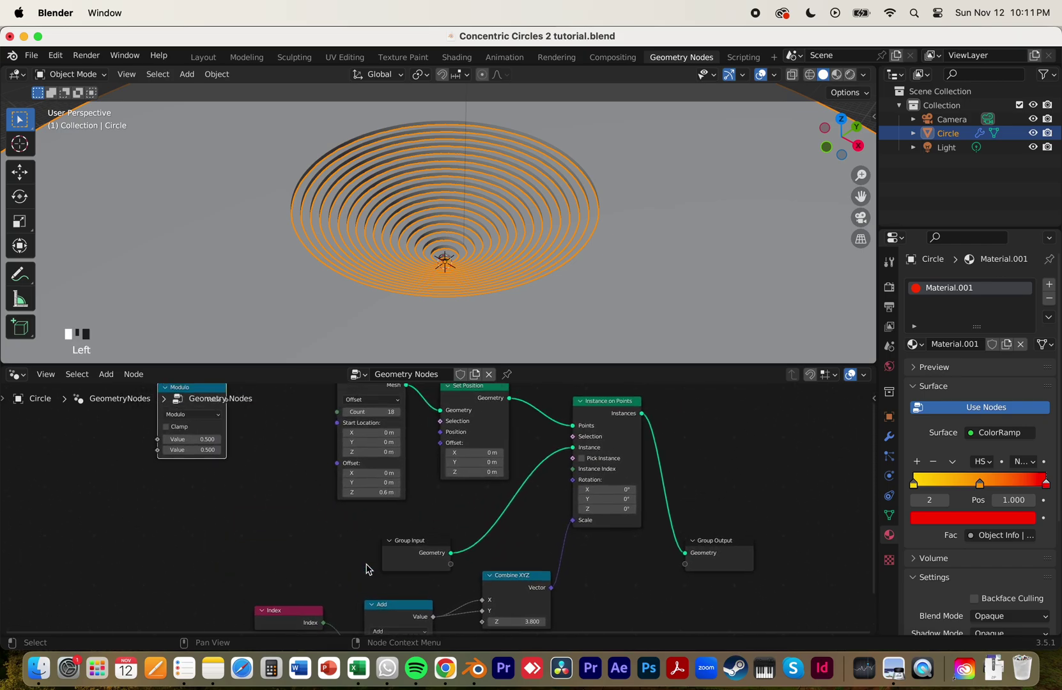
pyautogui.moveTo(195, 441); pyautogui.dragTo(343, 493)
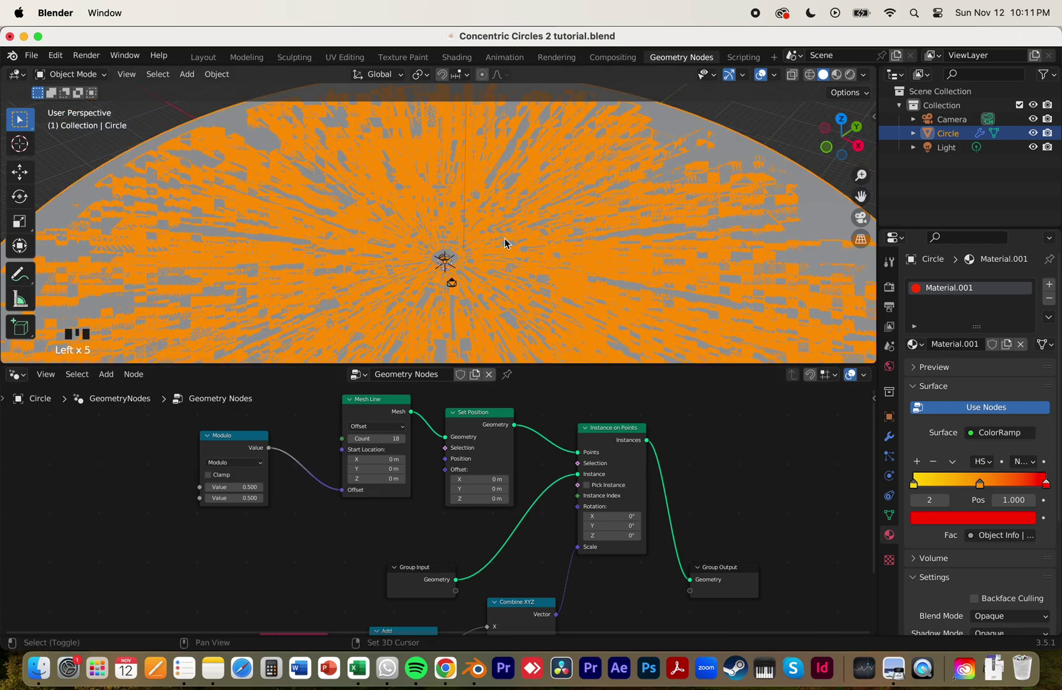
pyautogui.click(850, 74)
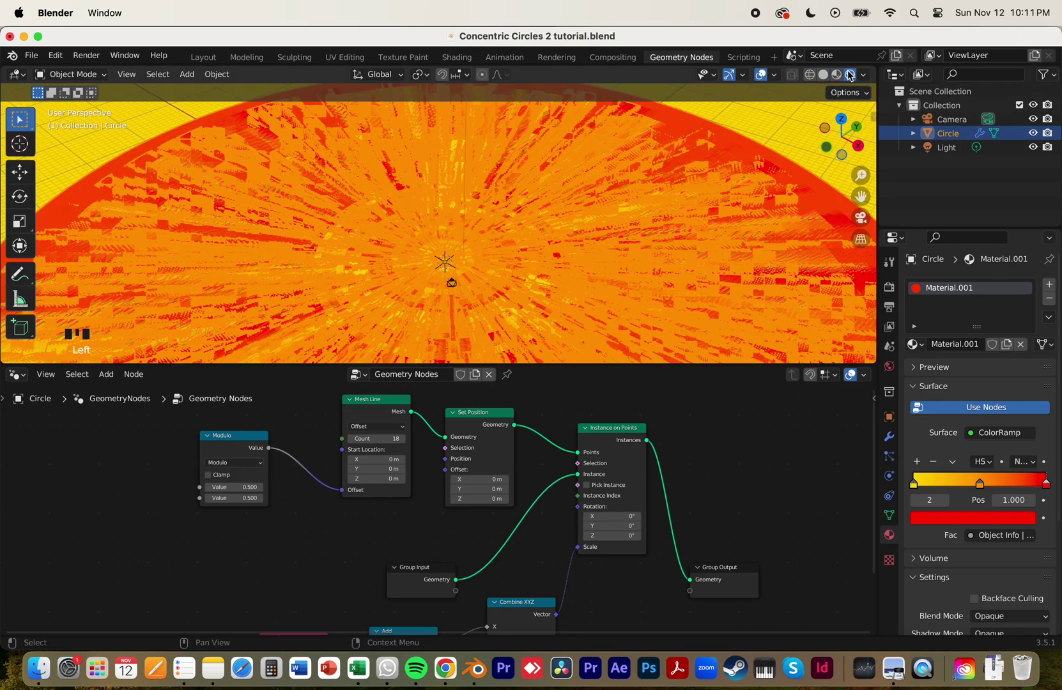
pyautogui.click(828, 75)
pyautogui.keyDown('shift'); pyautogui.click(531, 225); pyautogui.keyUp('shift')
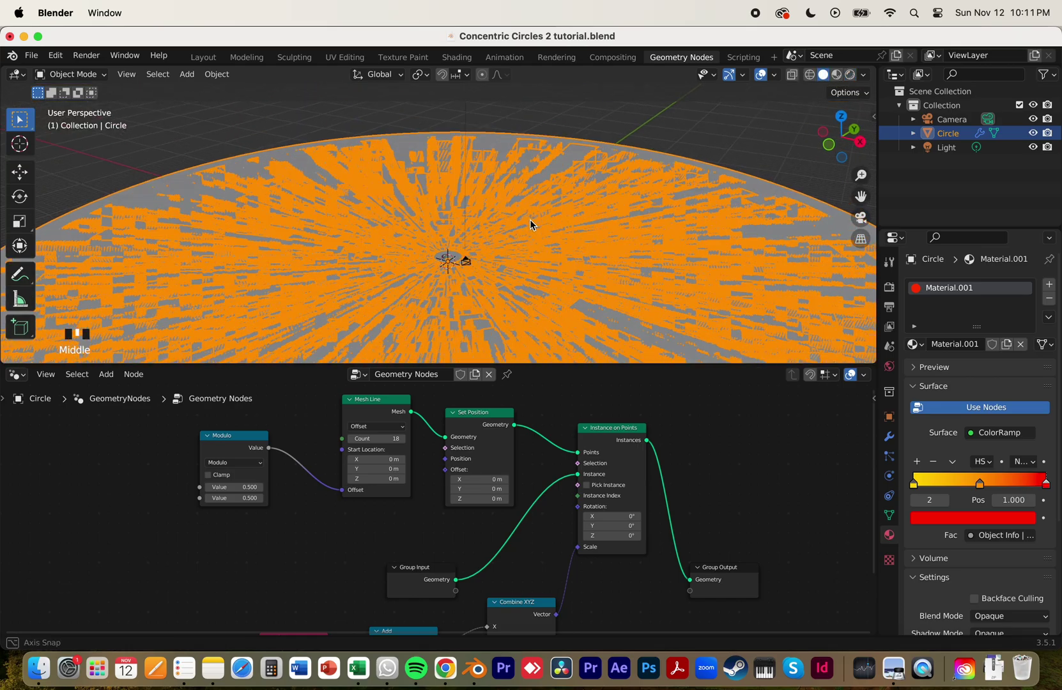
# Move the Index node below the Add node and disconnect it from the Add node's first value
pyautogui.scroll(-5, 431, 448)
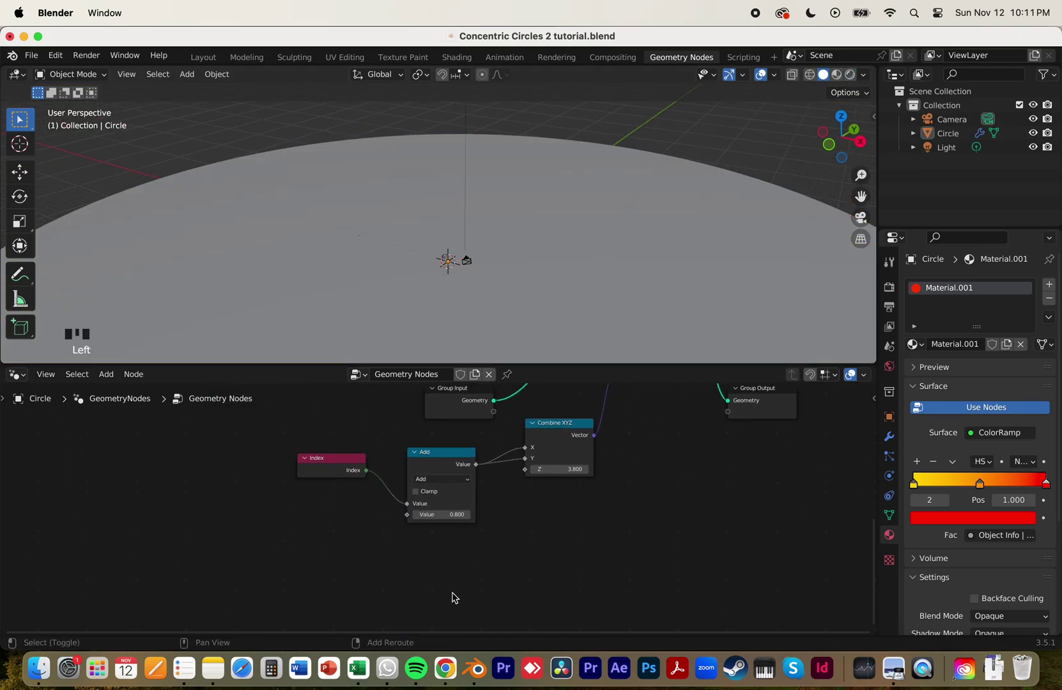
pyautogui.scroll(2, 454, 600)
pyautogui.moveTo(295, 442); pyautogui.dragTo(244, 527)
pyautogui.moveTo(395, 502); pyautogui.dragTo(367, 485)
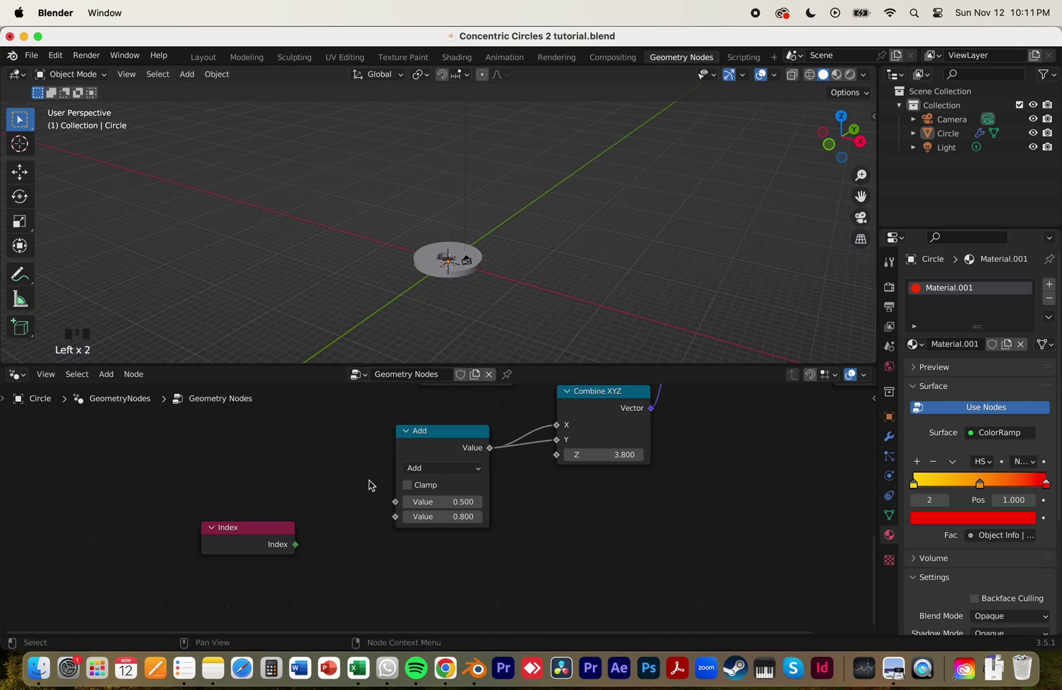
# Add a Scene Time node above the Index node
pyautogui.click(346, 450)
pyautogui.hotkey('shift', 'a')
pyautogui.write('time')
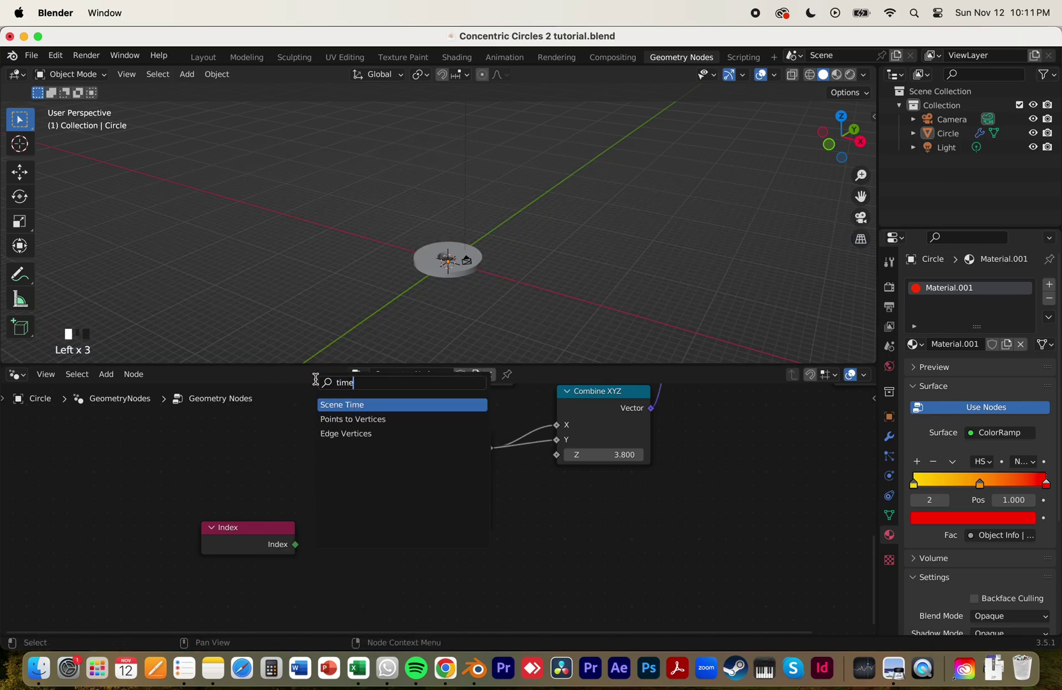
pyautogui.click(341, 404)
pyautogui.click(231, 480)
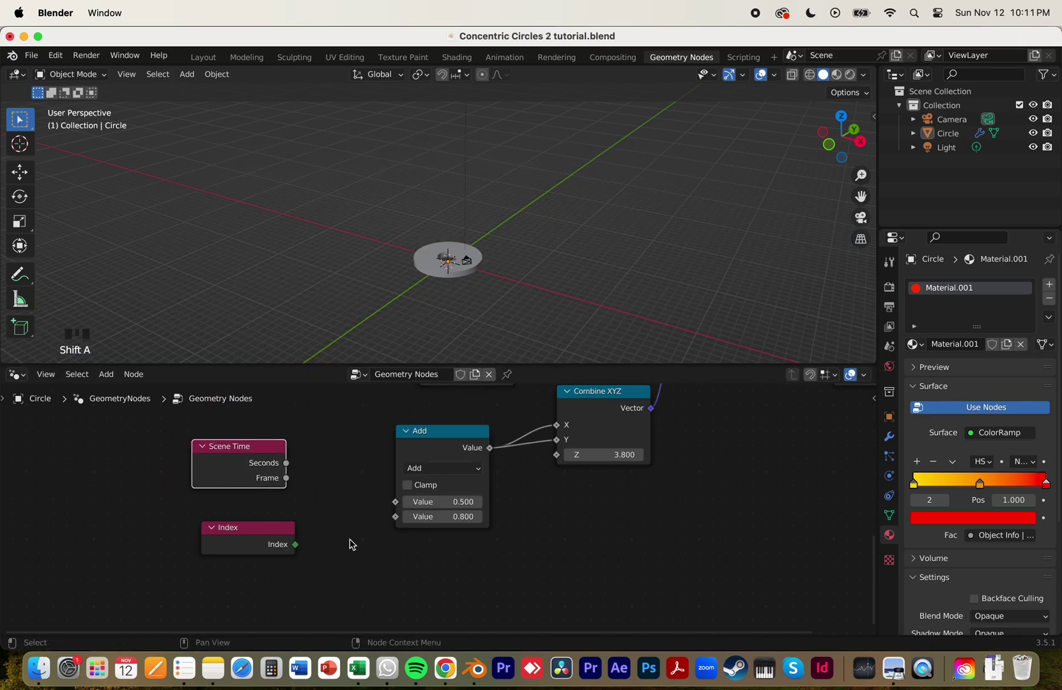
# Check the reference node screenshot in Preview, and in Blender connect Scene Time's Seconds to the Add node's first value and Index to its second
pyautogui.click(892, 668)
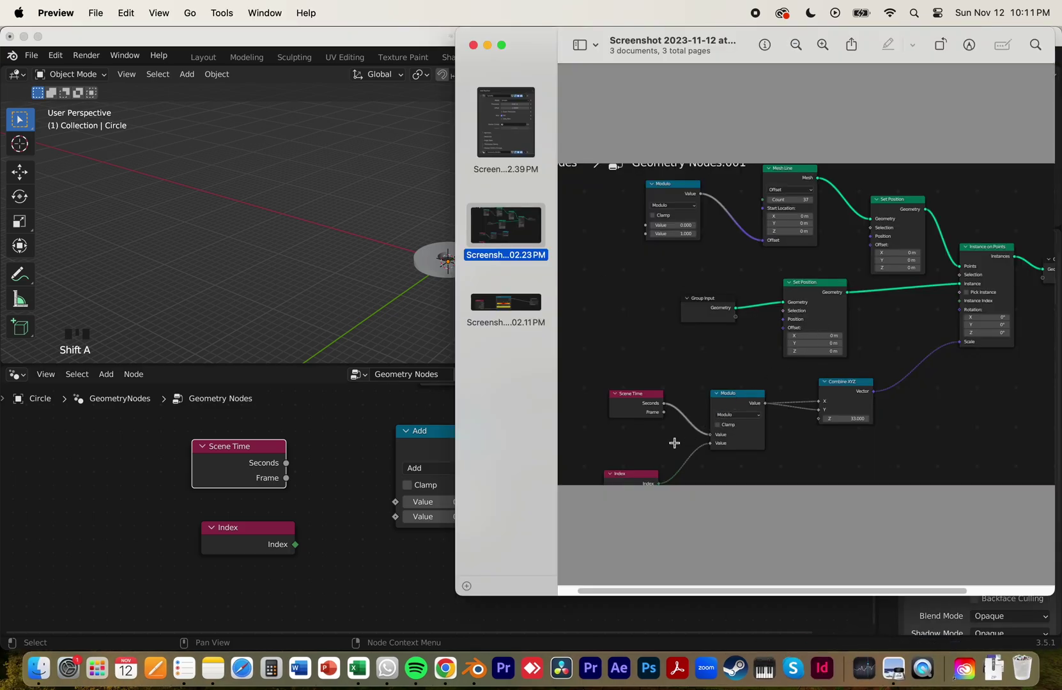
pyautogui.click(392, 471)
pyautogui.moveTo(286, 463); pyautogui.dragTo(396, 502)
pyautogui.click(299, 550)
pyautogui.moveTo(396, 523); pyautogui.dragTo(404, 522)
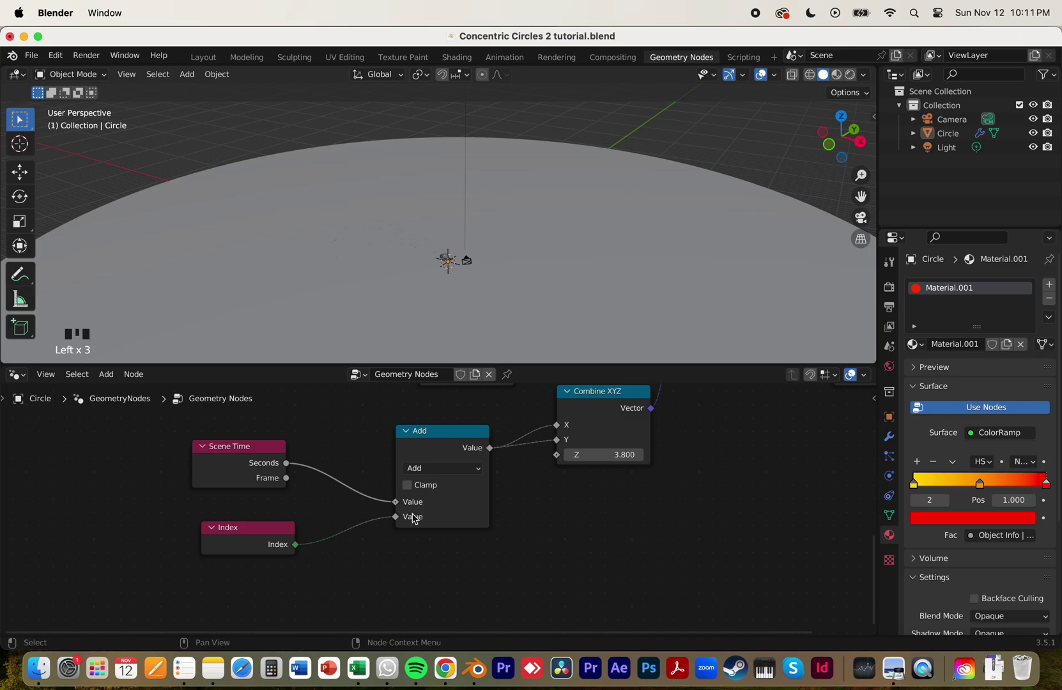
# Change the operation of the Add node fed by Scene Time and Index to Modulo
pyautogui.click(474, 467)
pyautogui.click(471, 468)
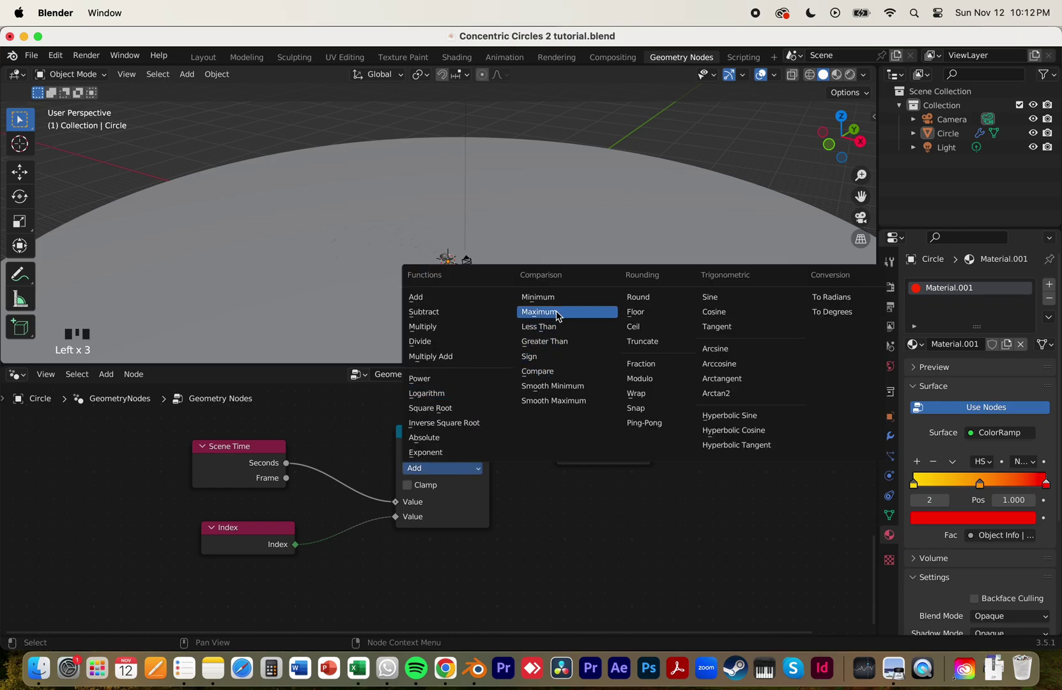
pyautogui.click(643, 386)
pyautogui.scroll(8, 618, 273)
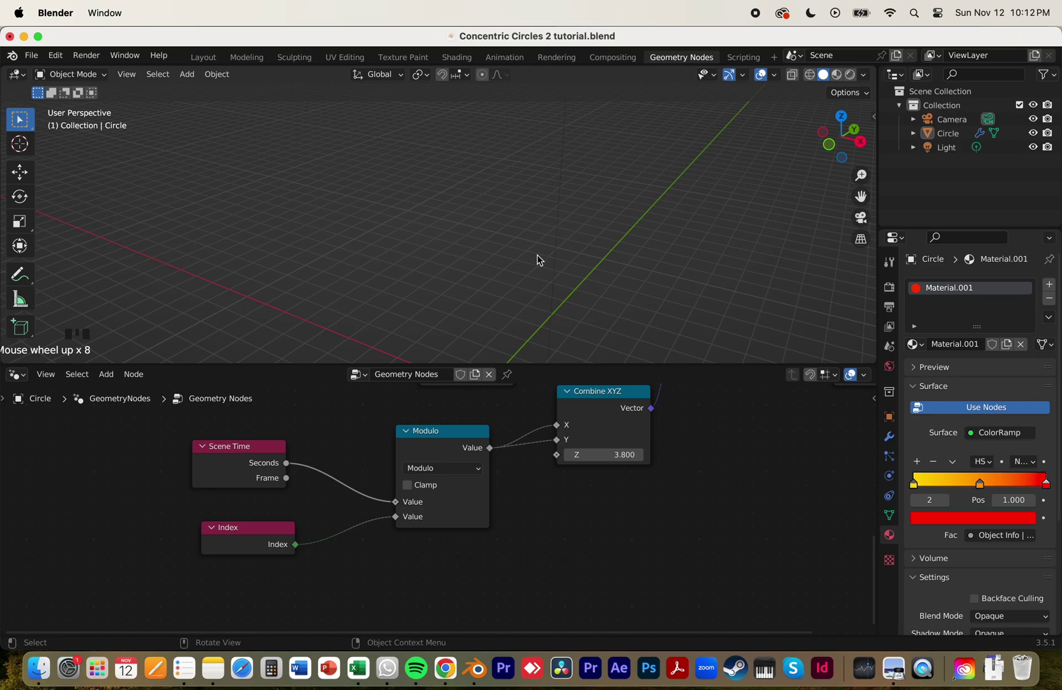
# Set the values of the Modulo node feeding the Mesh Line's Offset to 0 and 1
pyautogui.scroll(-3, 514, 251)
pyautogui.moveTo(514, 251)
pyautogui.keyDown('shift'); pyautogui.mouseDown(button='middle')
pyautogui.moveTo(510, 199)
pyautogui.moveTo(511, 243)
pyautogui.mouseUp(button='middle'); pyautogui.keyUp('shift')
pyautogui.moveTo(360, 440)
pyautogui.mouseDown(button='middle')
pyautogui.moveTo(357, 477)
pyautogui.moveTo(348, 439)
pyautogui.moveTo(367, 452)
pyautogui.mouseUp(button='middle')
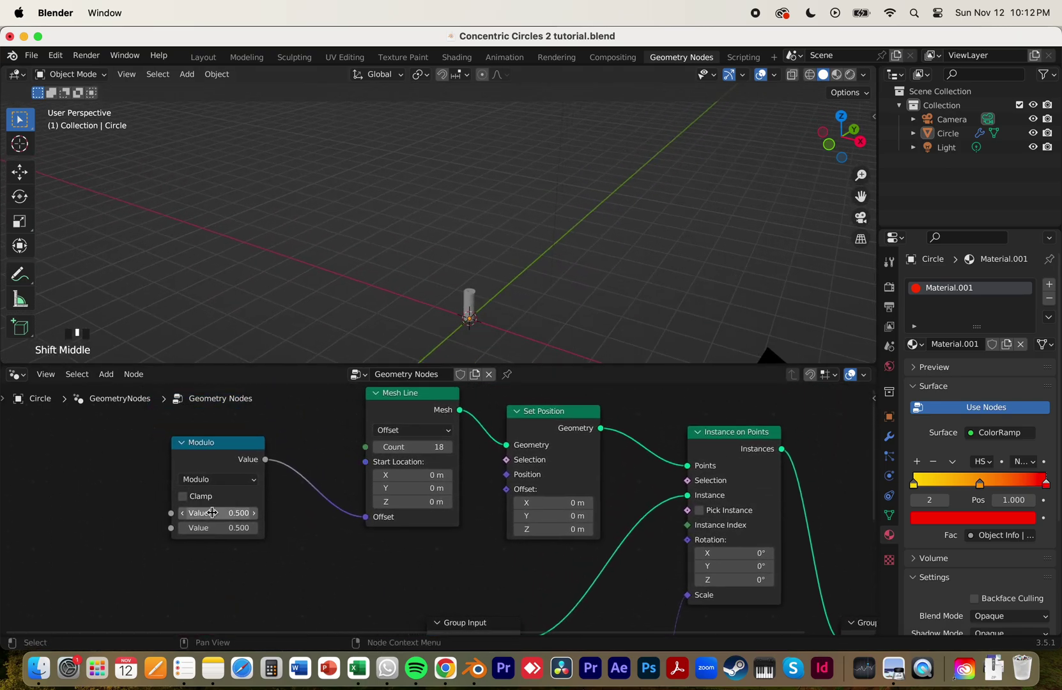
pyautogui.moveTo(281, 440); pyautogui.dragTo(359, 437, button='middle')
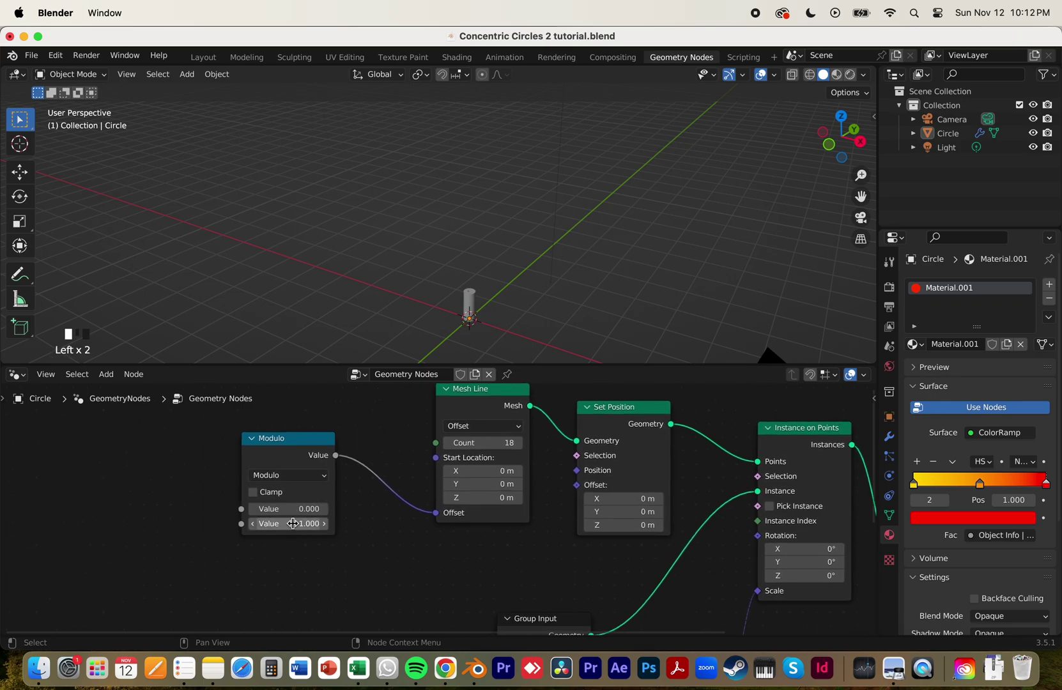
pyautogui.keyDown('shift'); pyautogui.moveTo(447, 337); pyautogui.dragTo(447, 256, button='middle'); pyautogui.keyUp('shift')
pyautogui.scroll(2, 393, 188)
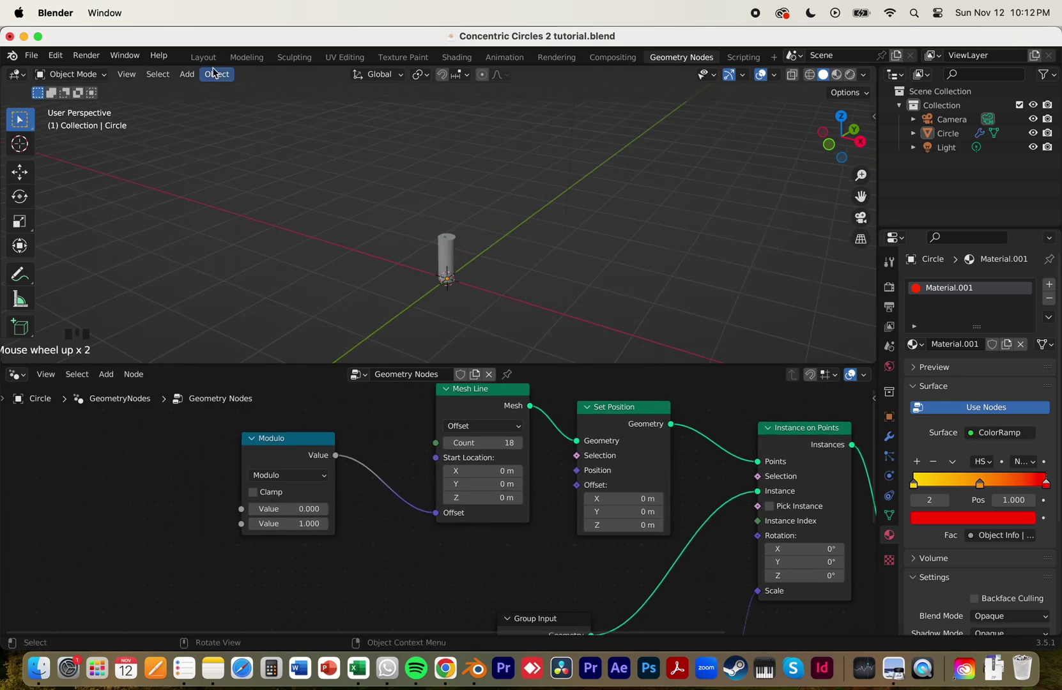
# Select the circle in the Layout workspace and set the output frame rate to 30 fps
pyautogui.click(203, 57)
pyautogui.click(458, 282)
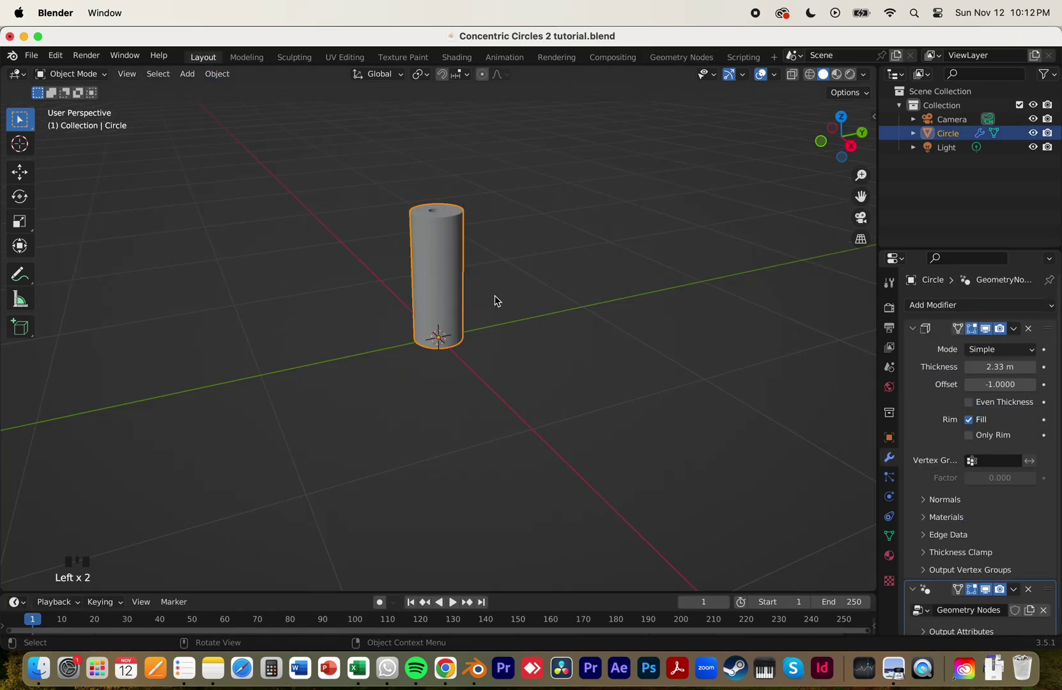
pyautogui.click(890, 329)
pyautogui.click(1010, 434)
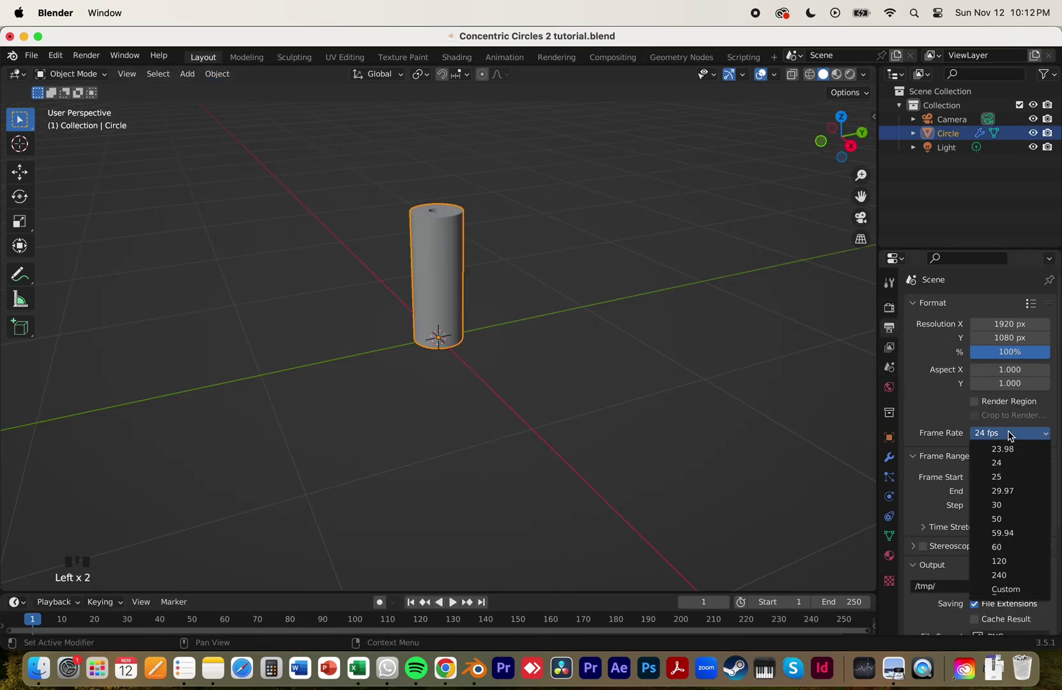
pyautogui.click(999, 505)
# Play the ring animation from above in rendered shading and stop the playback
pyautogui.press('space')
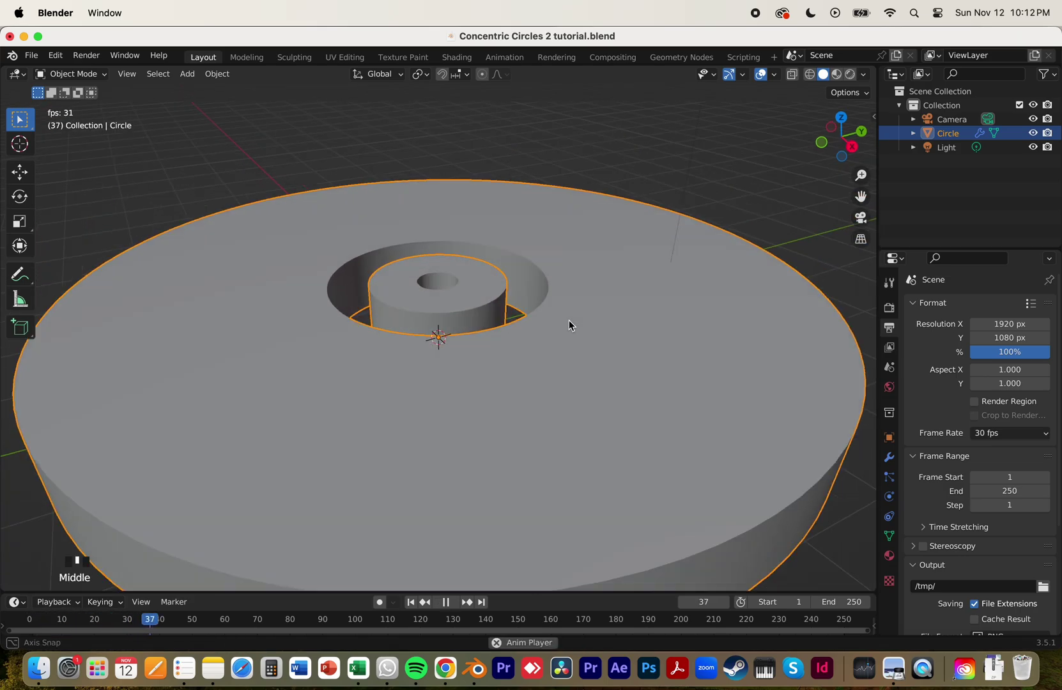
pyautogui.moveTo(570, 325); pyautogui.dragTo(600, 377, button='middle')
pyautogui.scroll(-9, 601, 379)
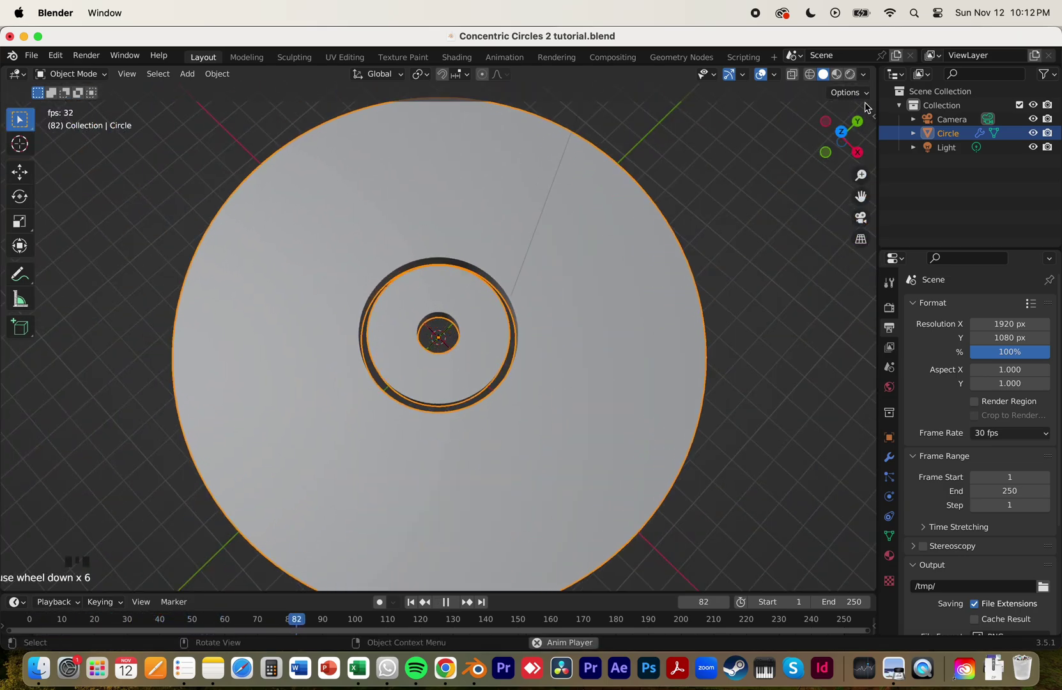
pyautogui.click(851, 74)
pyautogui.scroll(-3, 611, 268)
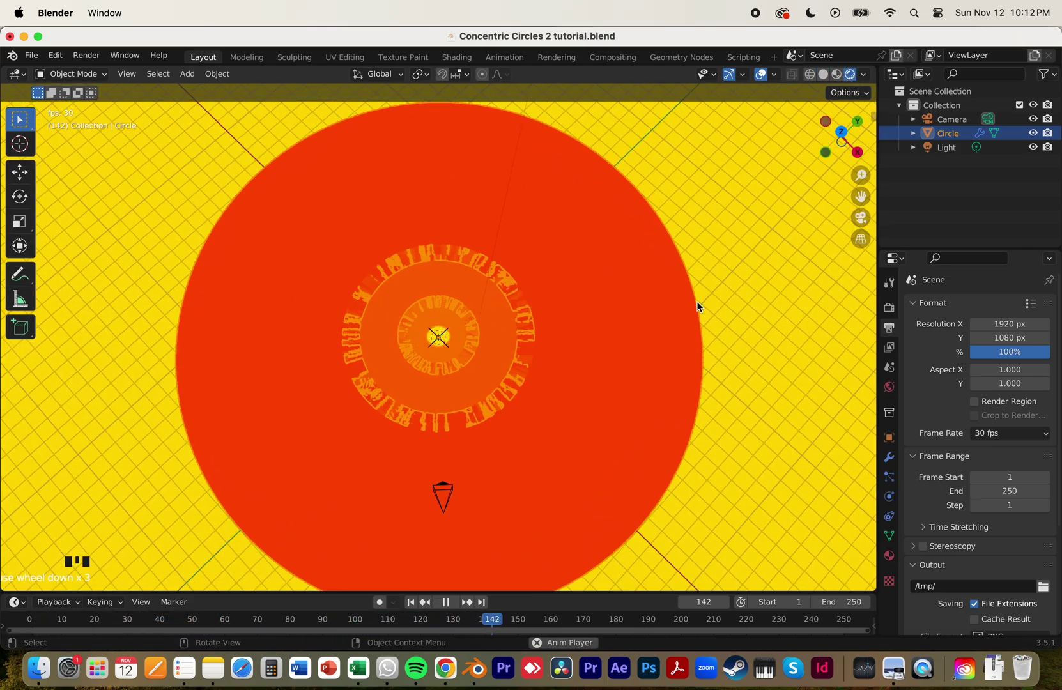
pyautogui.press('space')
pyautogui.press('space')
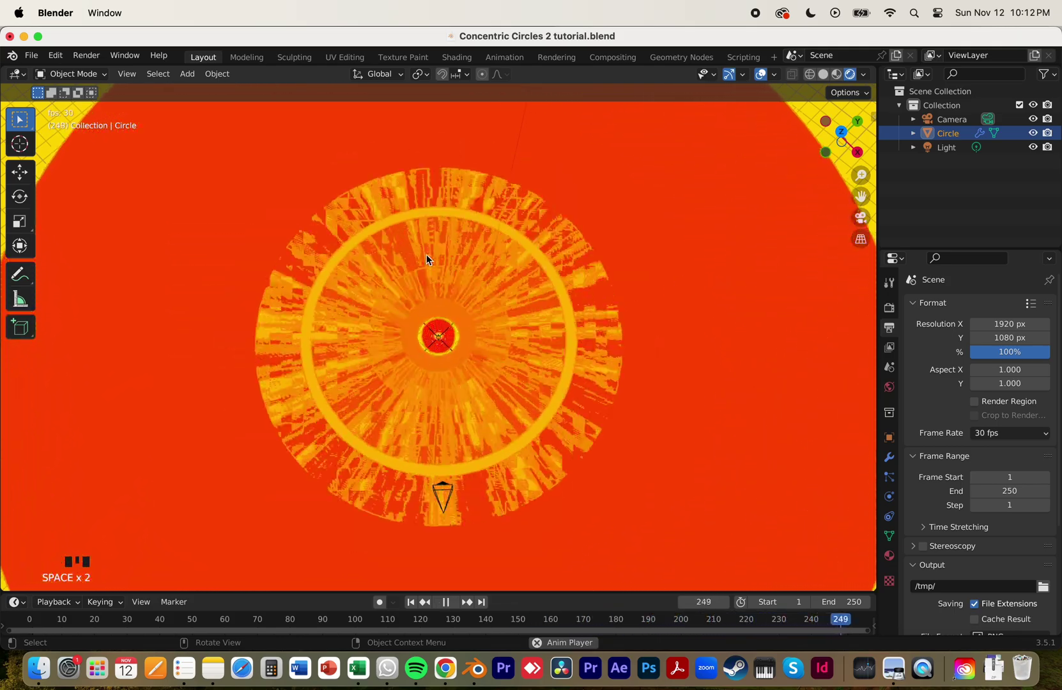
pyautogui.press('space')
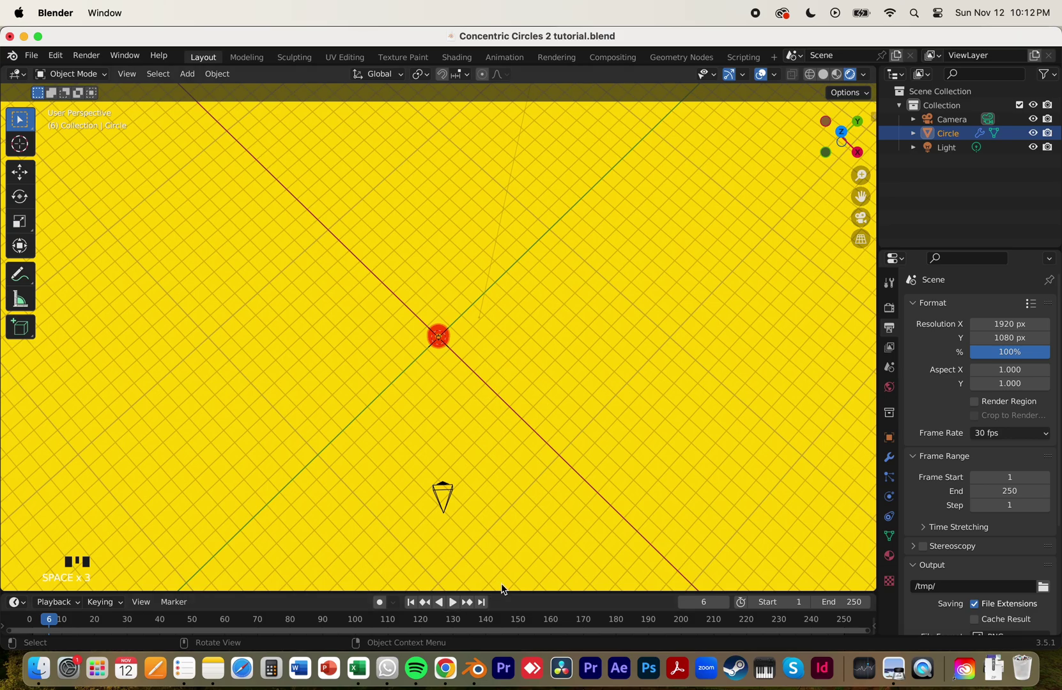
# Enlarge the timeline area, set the animation's end frame to 1000 and save the project
pyautogui.click(493, 586)
pyautogui.moveTo(493, 591); pyautogui.dragTo(688, 482)
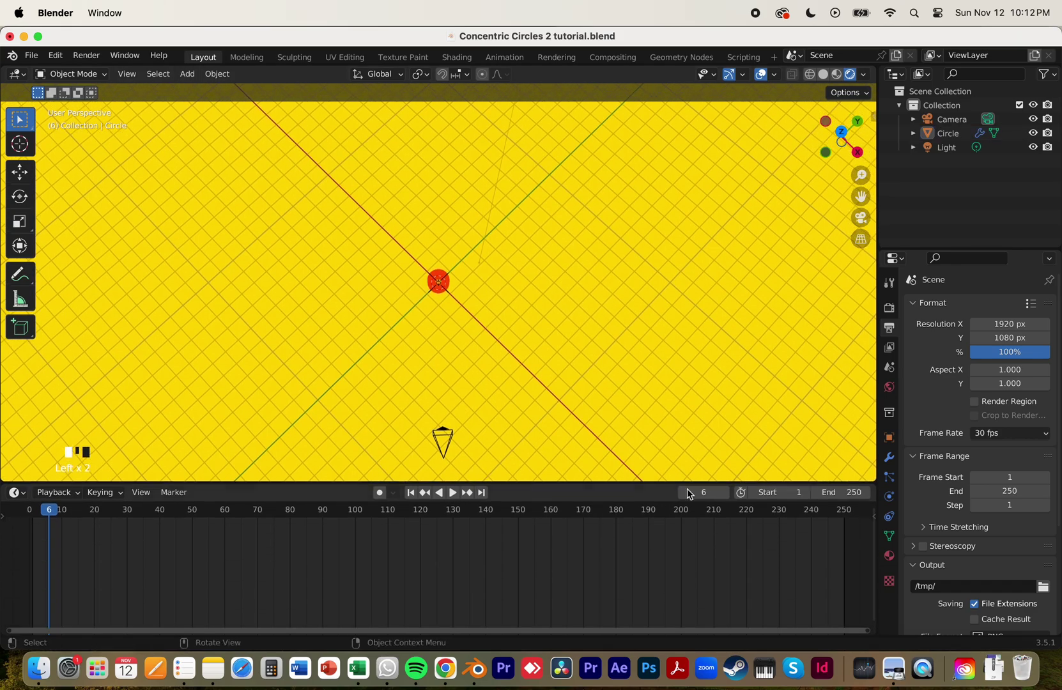
pyautogui.click(856, 492)
pyautogui.write('1000')
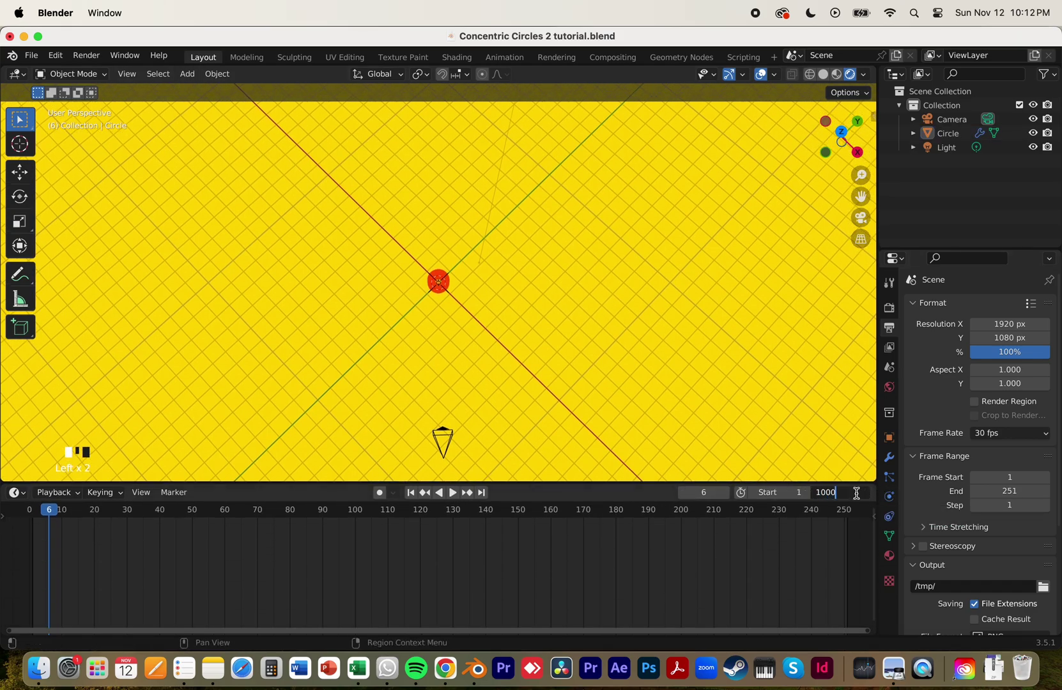
pyautogui.press('Return')
pyautogui.write('0')
pyautogui.press('Return')
pyautogui.press('cmd+s')
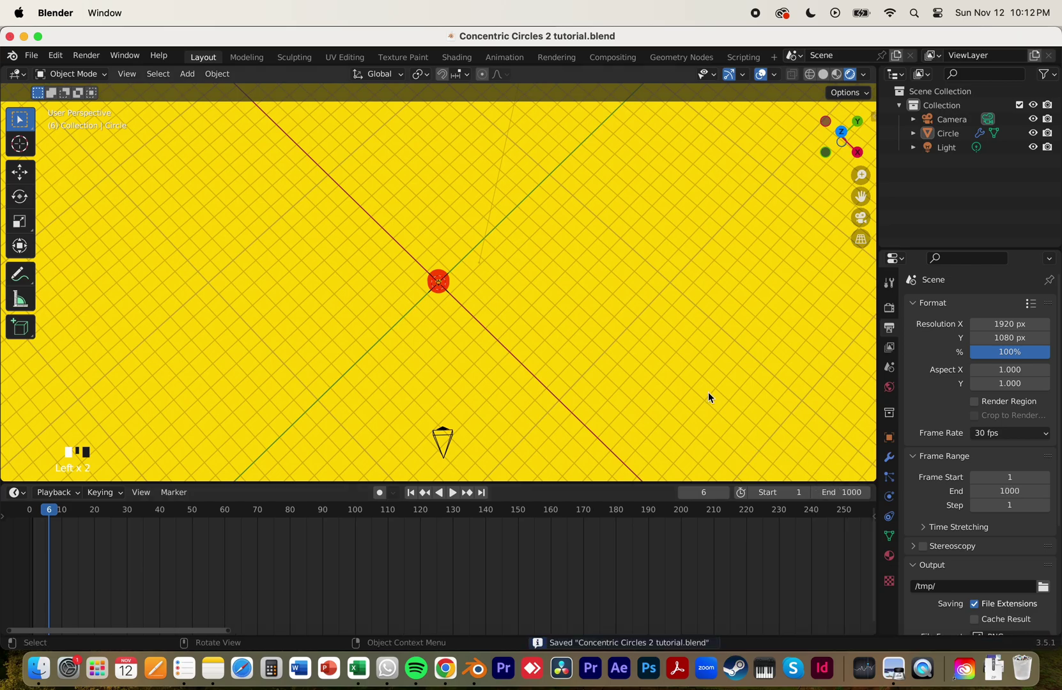
# Select the camera and clear its location and rotation so it sits at the origin facing straight down
pyautogui.click(951, 118)
pyautogui.moveTo(511, 306); pyautogui.dragTo(466, 252, button='middle')
pyautogui.click(621, 155)
pyautogui.scroll(3, 506, 202)
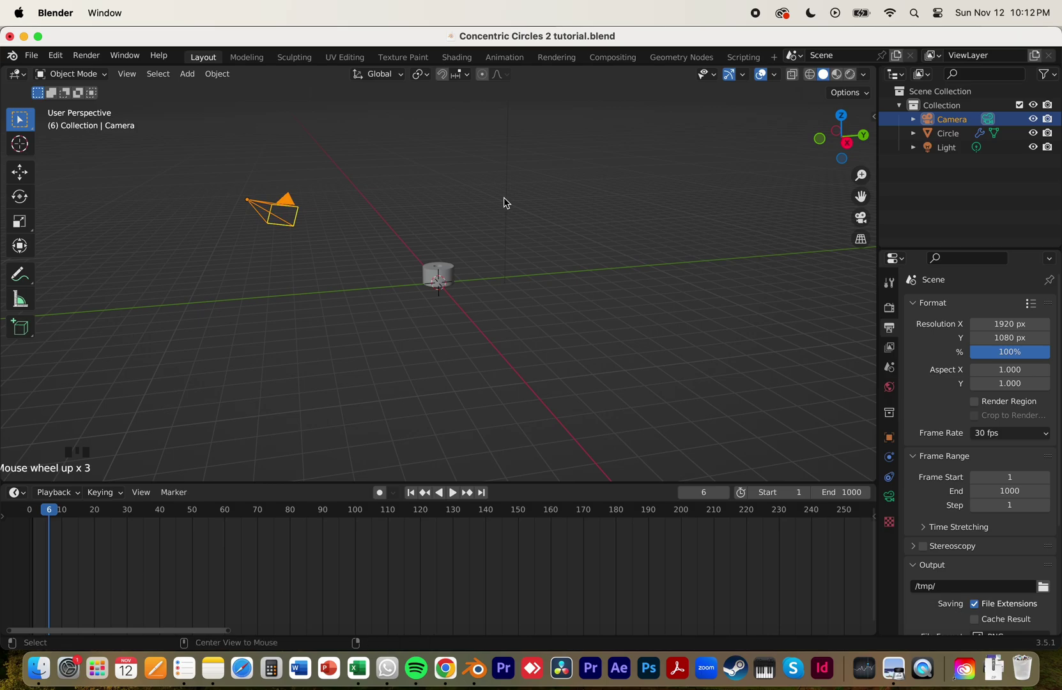
pyautogui.hotkey('alt', 'g')
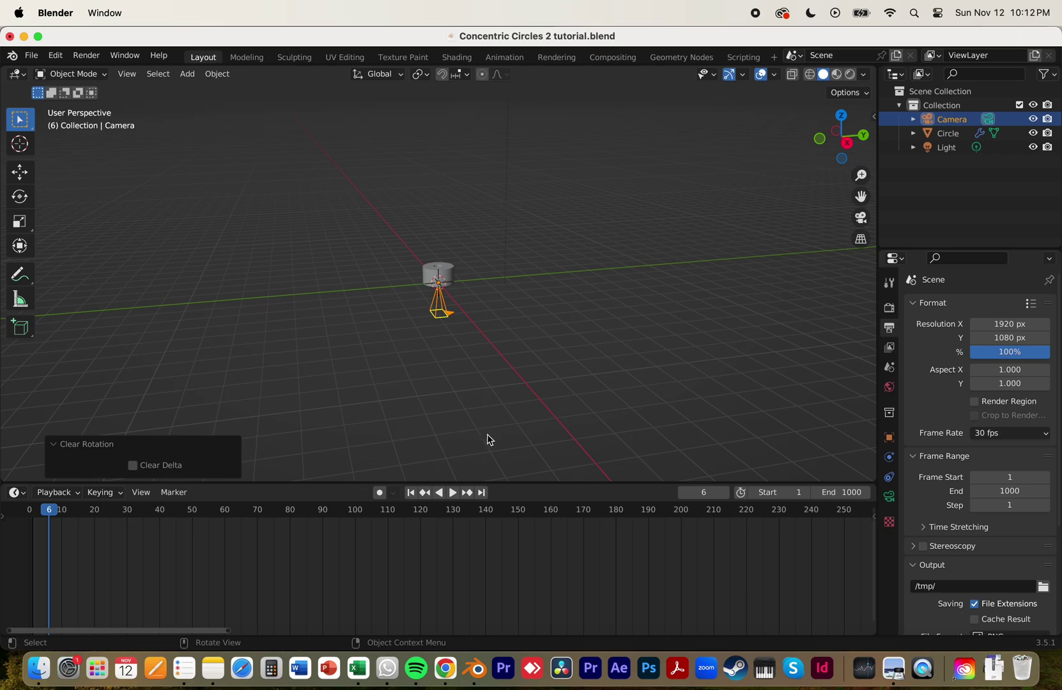
# Raise the camera straight up along the Z axis by about 3.4 m
pyautogui.press('g')
pyautogui.press('z')
pyautogui.click(475, 231)
pyautogui.keyDown('shift'); pyautogui.moveTo(474, 235); pyautogui.dragTo(481, 325, button='middle'); pyautogui.keyUp('shift')
pyautogui.scroll(-5, 479, 339)
pyautogui.click(609, 284)
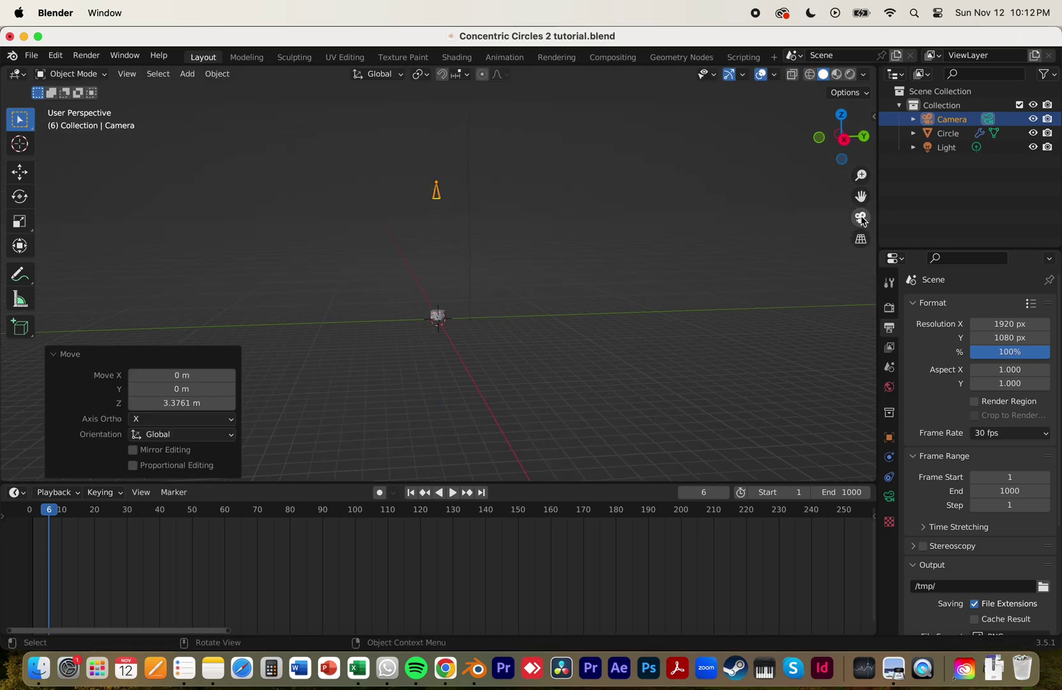
# Look through the camera and lower it along the Z axis by about 0.4 m
pyautogui.click(861, 218)
pyautogui.press('g')
pyautogui.press('z')
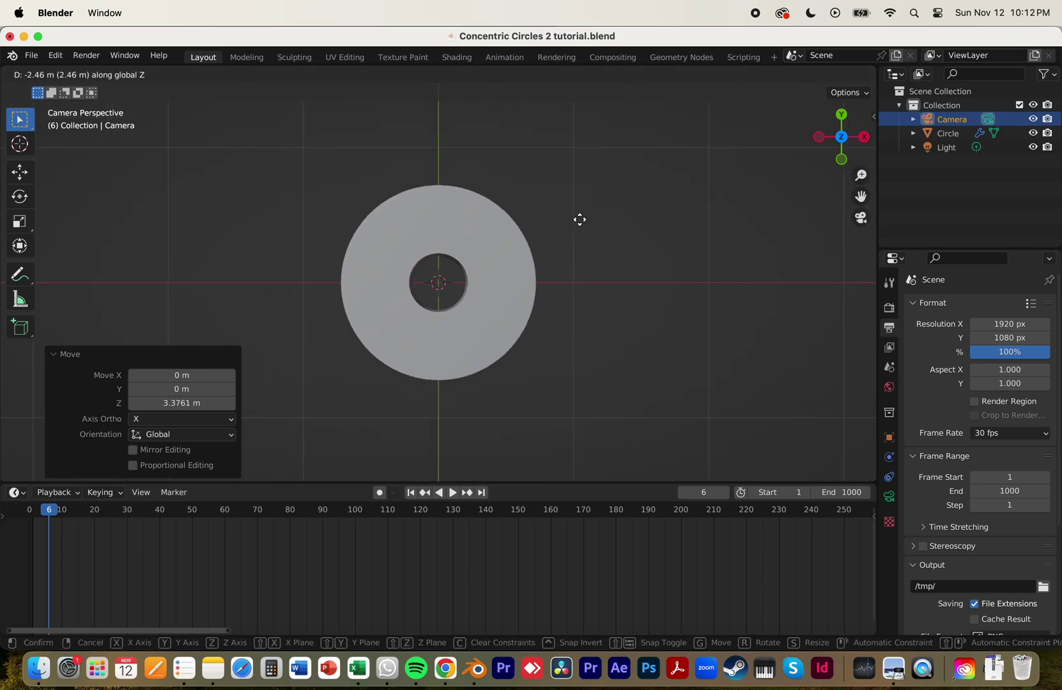
pyautogui.click(604, 311)
# Play the animation through the camera in rendered shading with the viewport overlays hidden, and stop the playback
pyautogui.press('Home')
pyautogui.press('space')
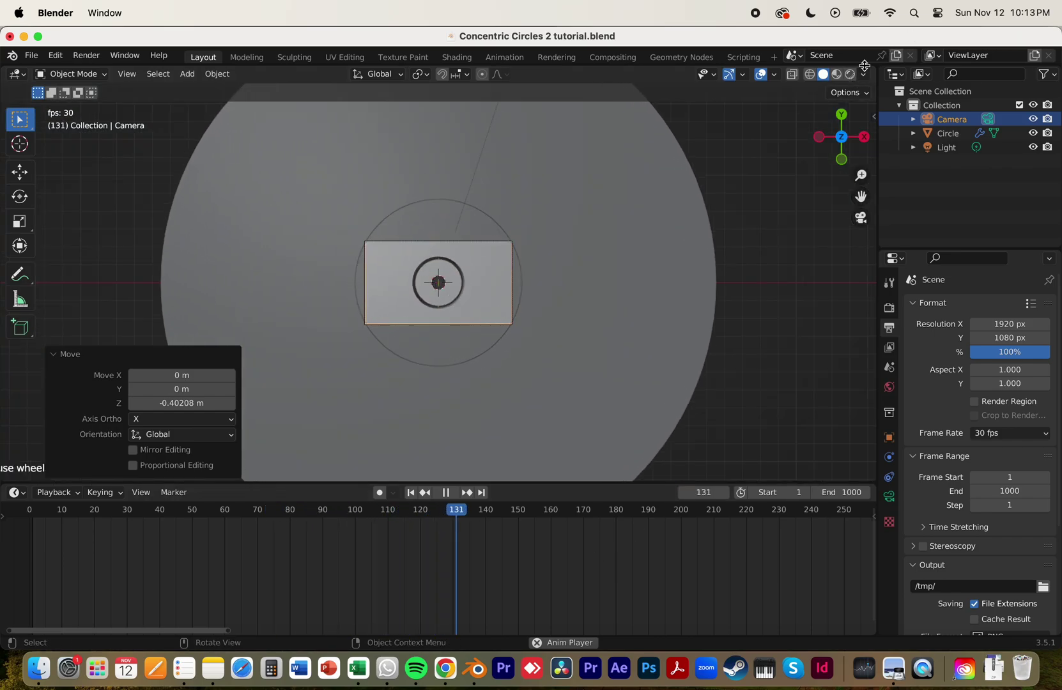
pyautogui.click(850, 76)
pyautogui.scroll(6, 478, 344)
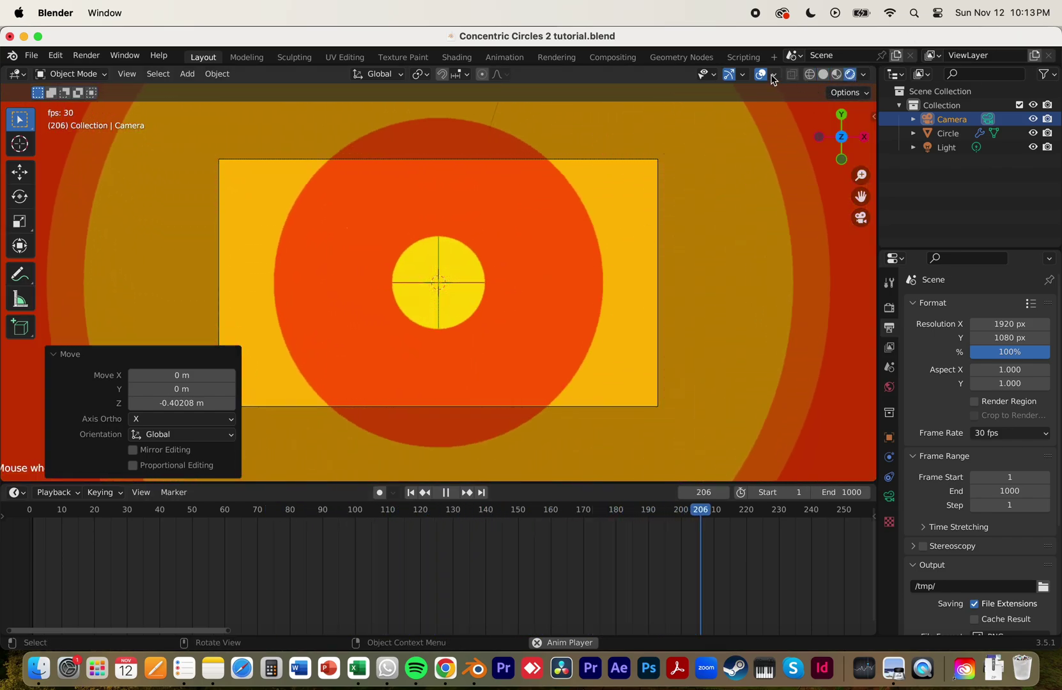
pyautogui.click(760, 74)
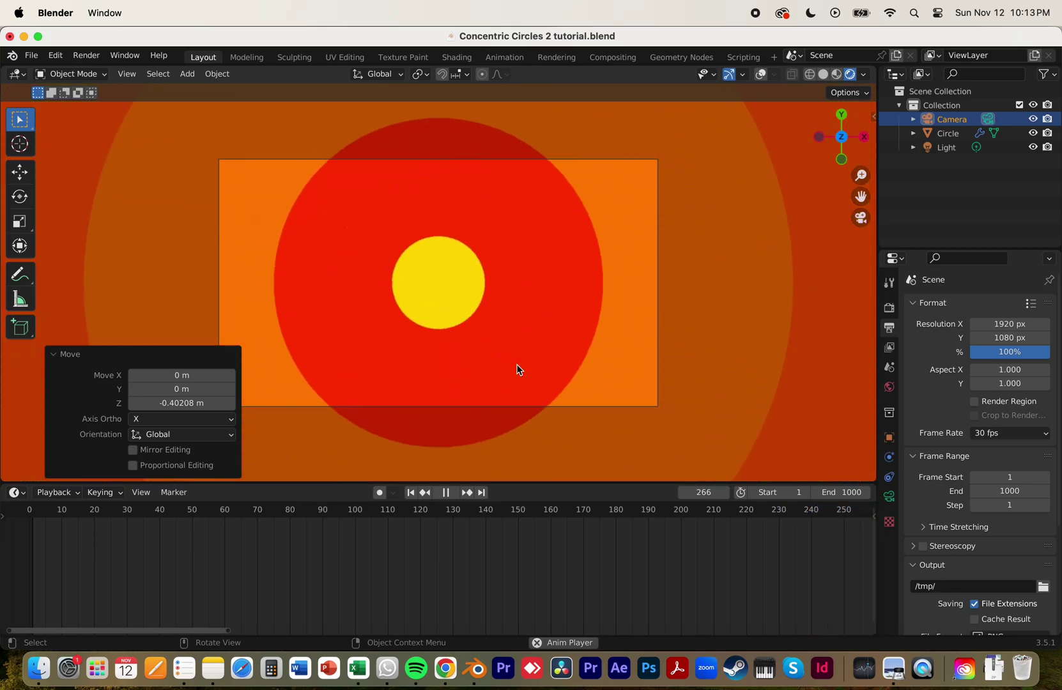
pyautogui.scroll(-3, 519, 369)
pyautogui.press('space')
# Select the camera by its frame and raise it along the Z axis by about 50.5 m
pyautogui.click(565, 244)
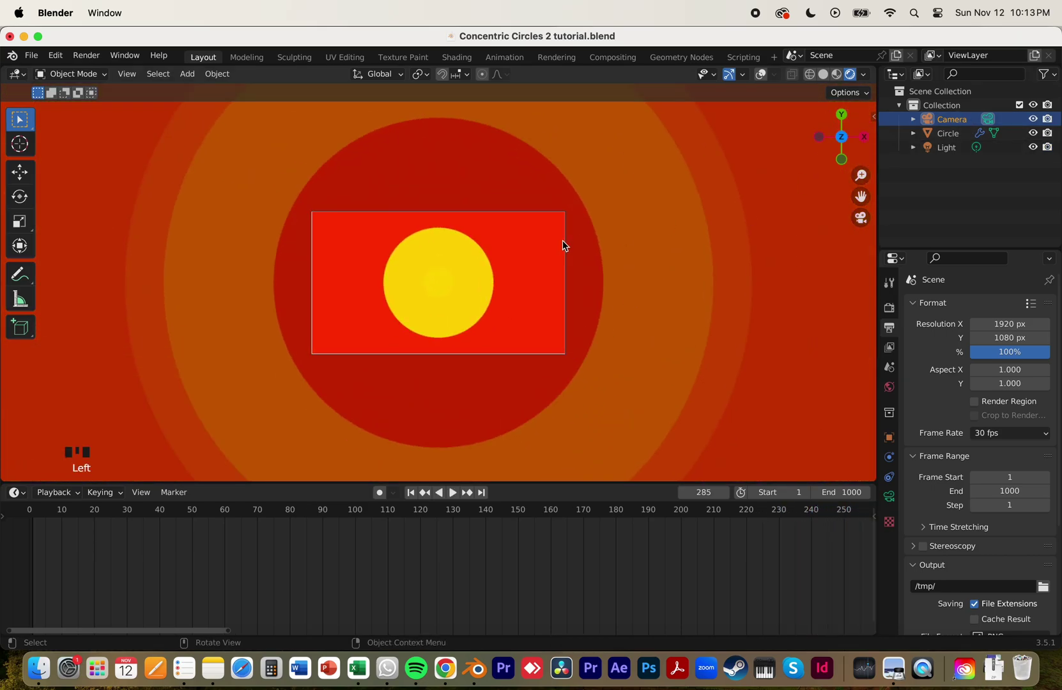
pyautogui.press('g')
pyautogui.press('z')
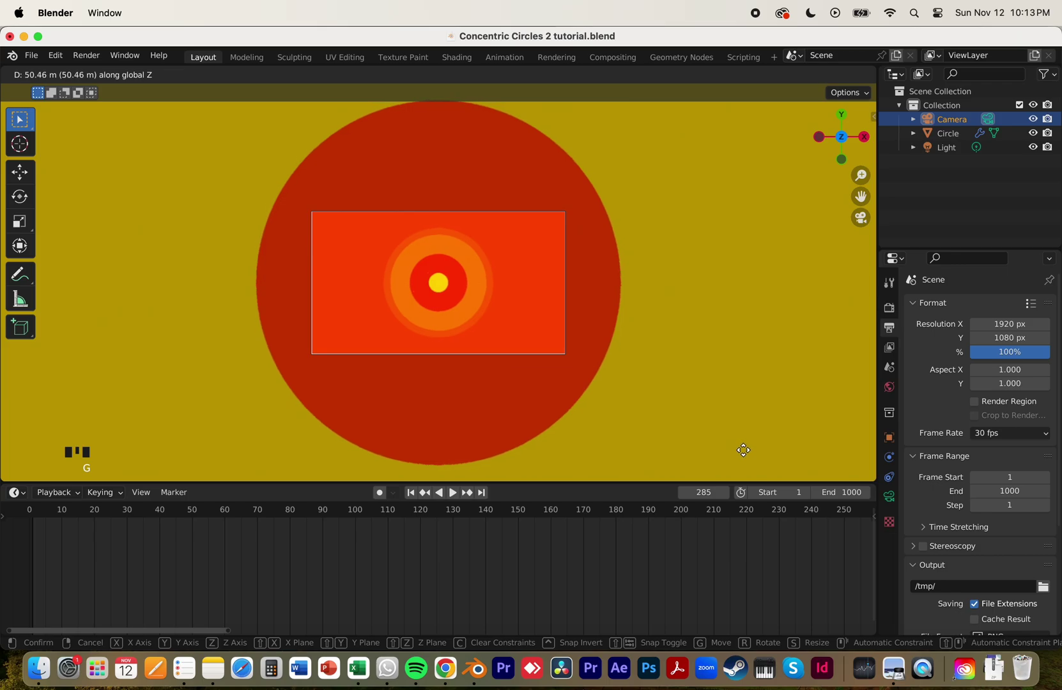
pyautogui.click(743, 450)
# Set the animation's start frame to 500, play the new range and stop the playback
pyautogui.scroll(-5, 524, 589)
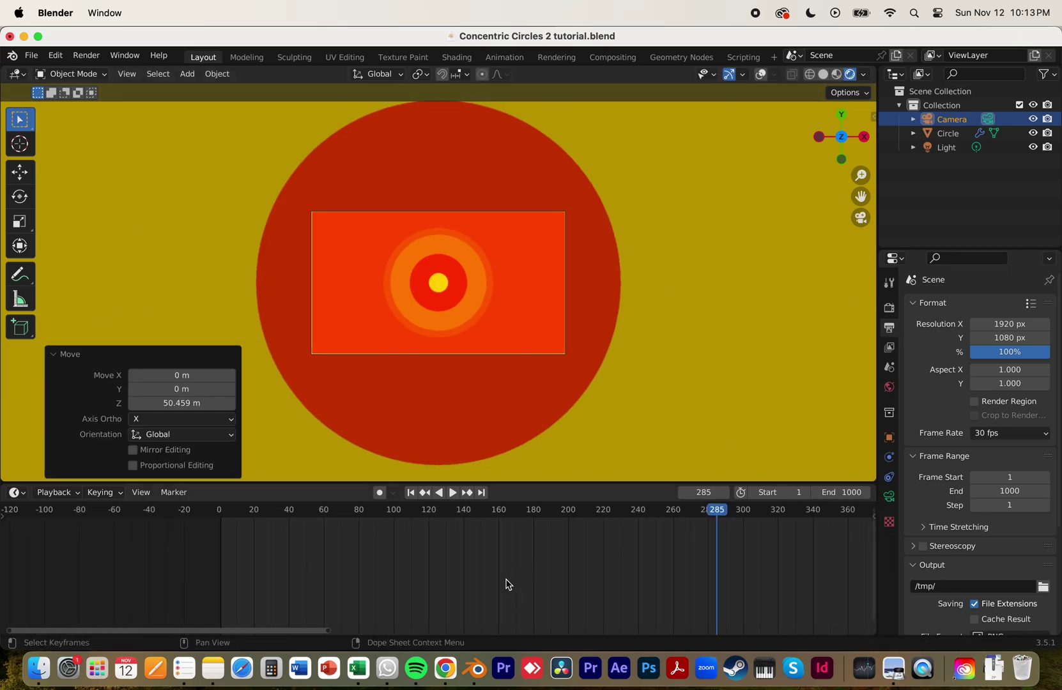
pyautogui.scroll(-4, 447, 575)
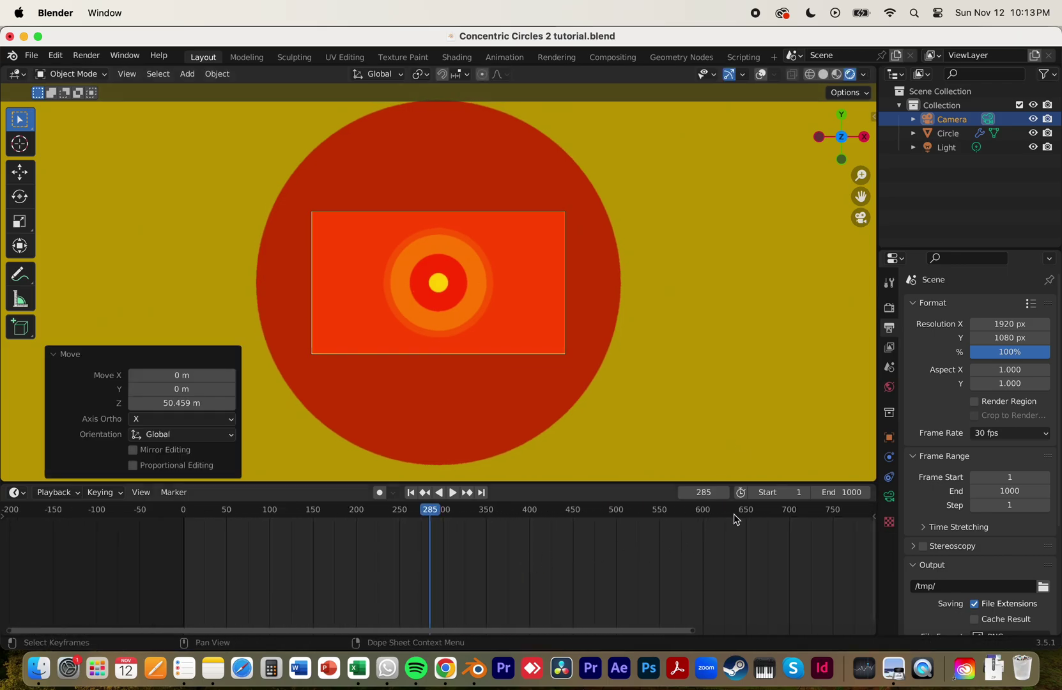
pyautogui.scroll(-3, 614, 609)
pyautogui.press('Return')
pyautogui.press('space')
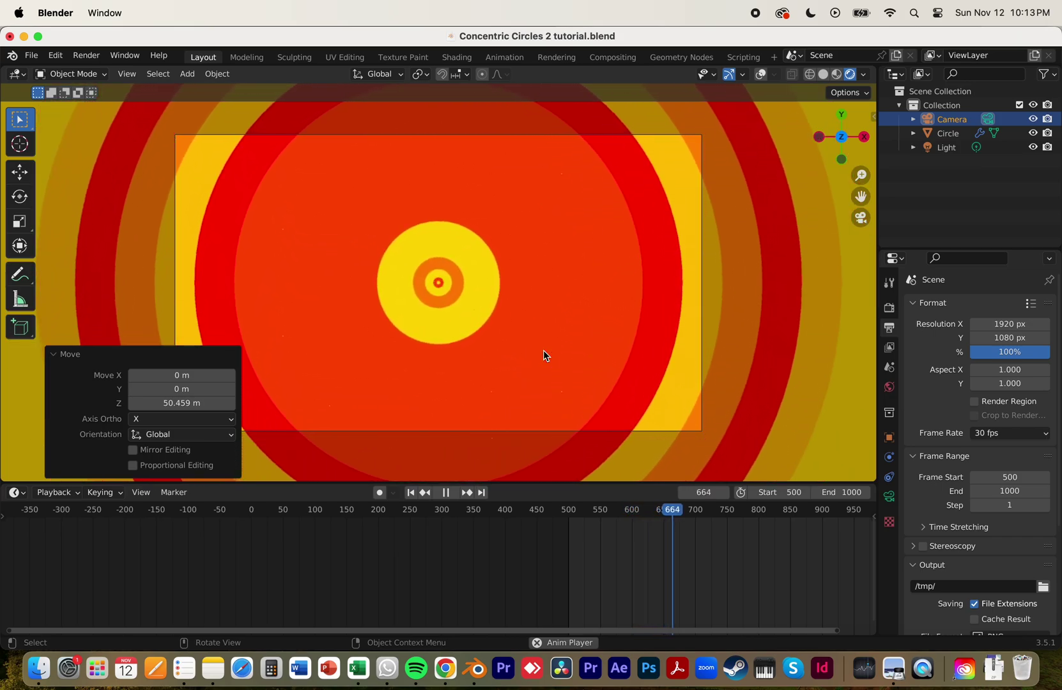
pyautogui.press('space')
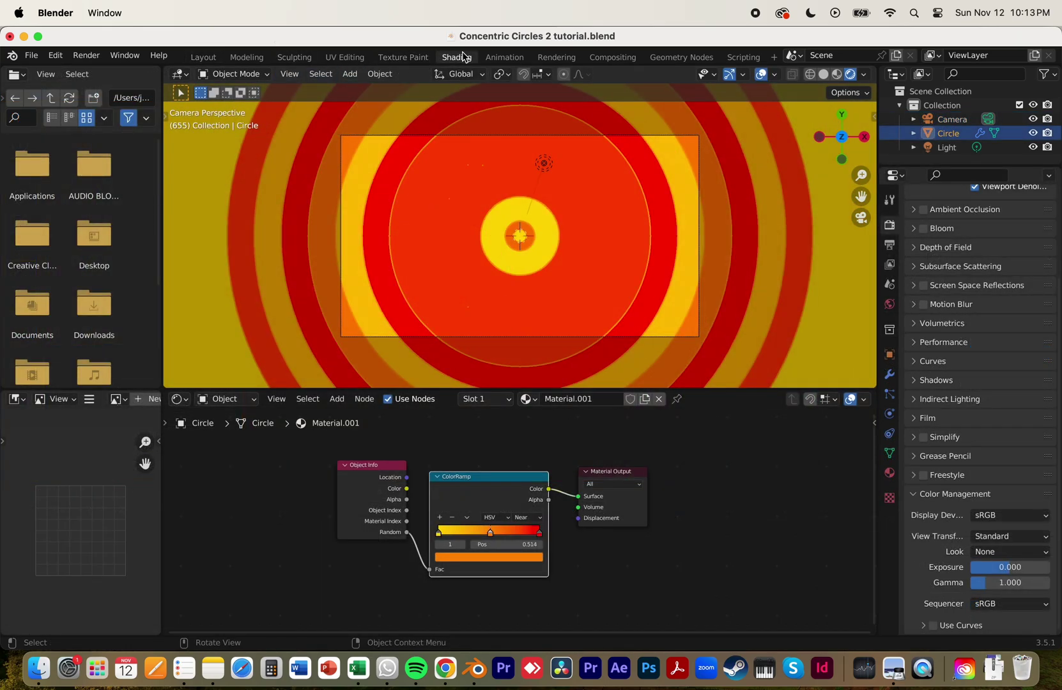
# In the circle's geometry nodes, set the Mesh Line count to 60, with the viewport in rendered shading and camera view
pyautogui.click(681, 57)
pyautogui.moveTo(466, 562)
pyautogui.keyDown('shift'); pyautogui.mouseDown(button='middle')
pyautogui.moveTo(504, 567)
pyautogui.moveTo(367, 500)
pyautogui.moveTo(480, 548)
pyautogui.mouseUp(button='middle'); pyautogui.keyUp('shift')
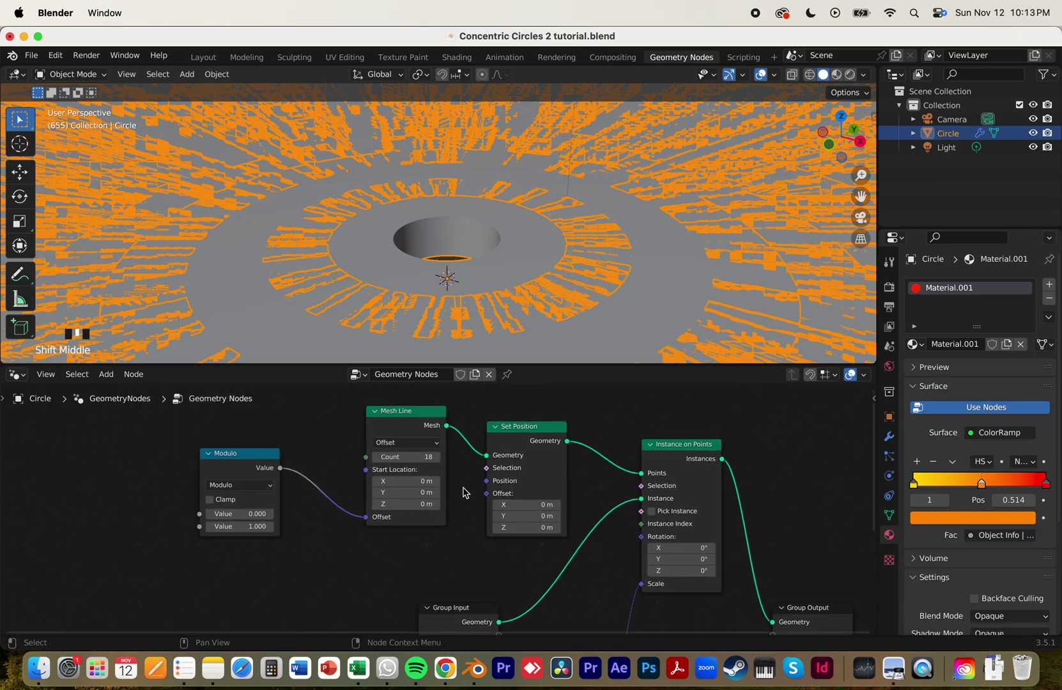
pyautogui.click(850, 75)
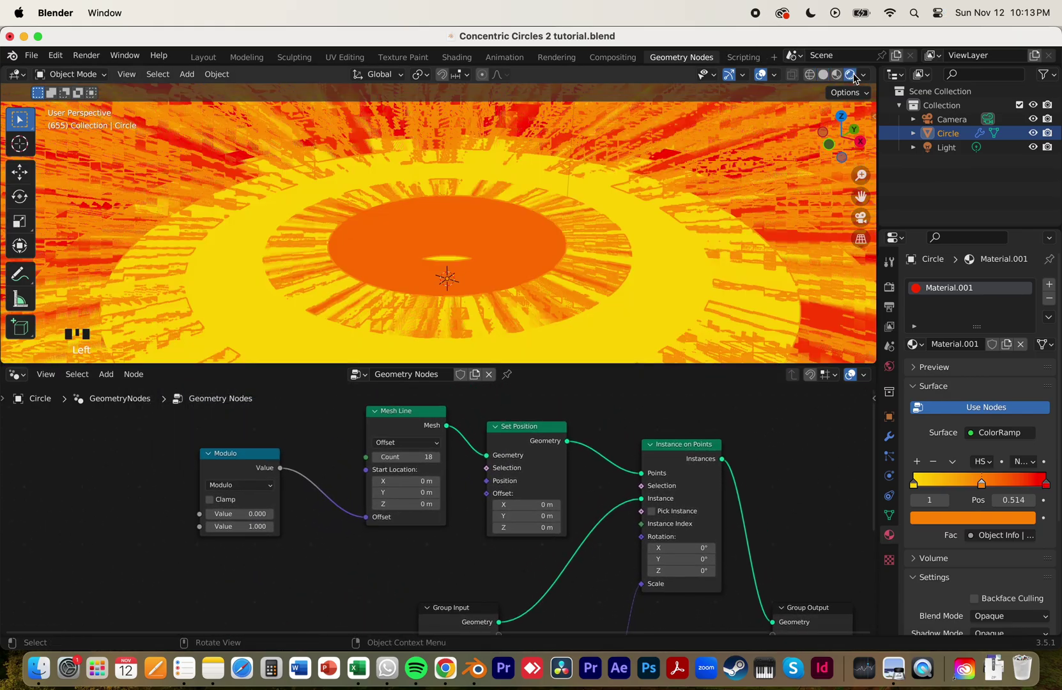
pyautogui.click(860, 217)
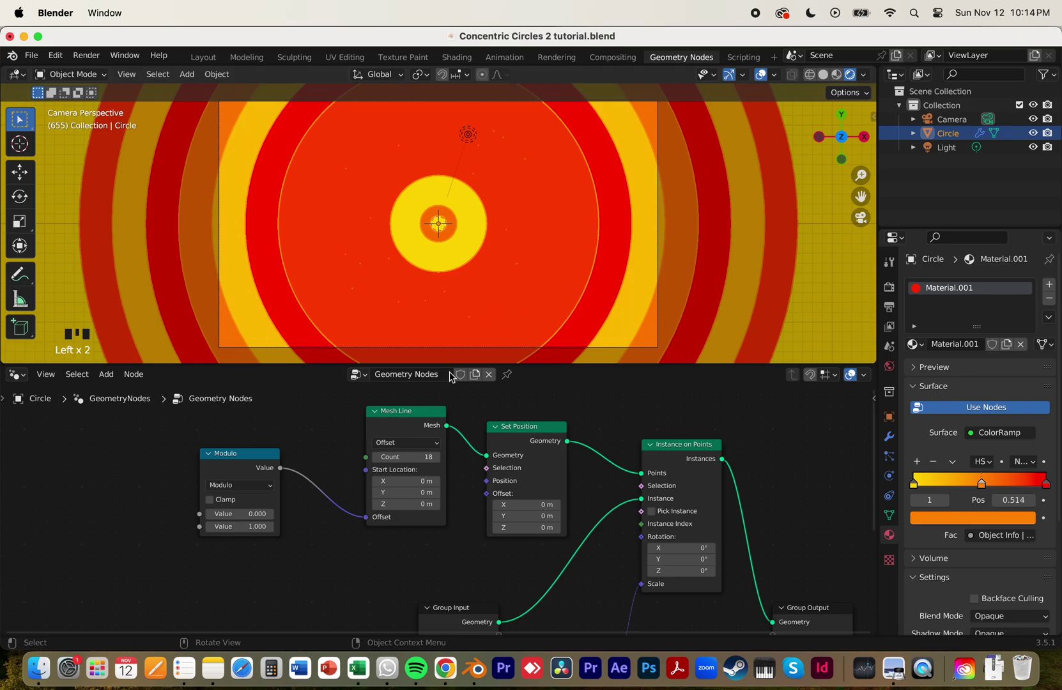
pyautogui.click(398, 462)
pyautogui.write('60')
pyautogui.press('Return')
# Play the animation with the denser rings, orbit around the pattern and return to the camera view
pyautogui.press('space')
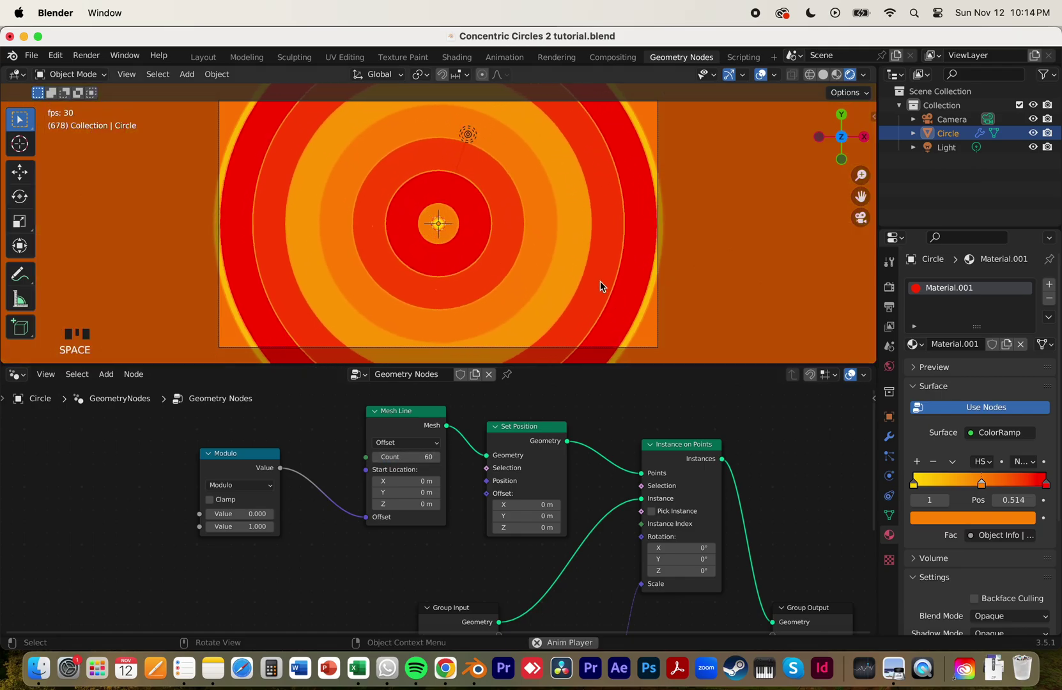
pyautogui.scroll(1, 600, 281)
pyautogui.click(778, 274)
pyautogui.moveTo(777, 275); pyautogui.dragTo(574, 246, button='middle')
pyautogui.click(860, 217)
pyautogui.scroll(-1, 487, 272)
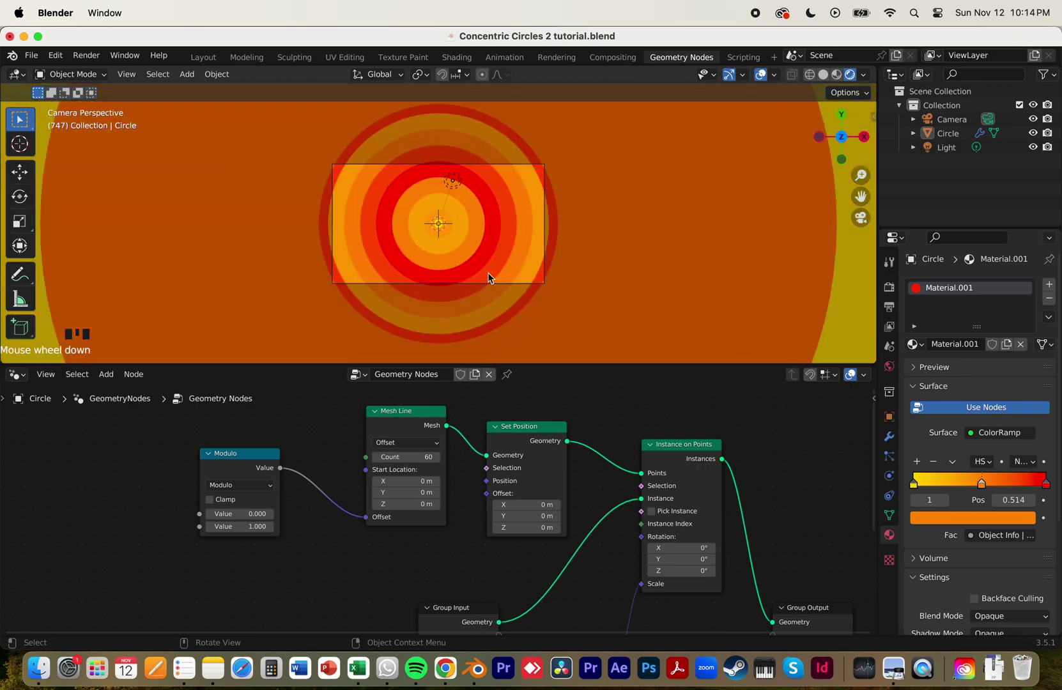
pyautogui.scroll(4, 491, 275)
# Play the animation from its start frame in the Layout workspace, stop it and scrub to frame 617
pyautogui.click(214, 59)
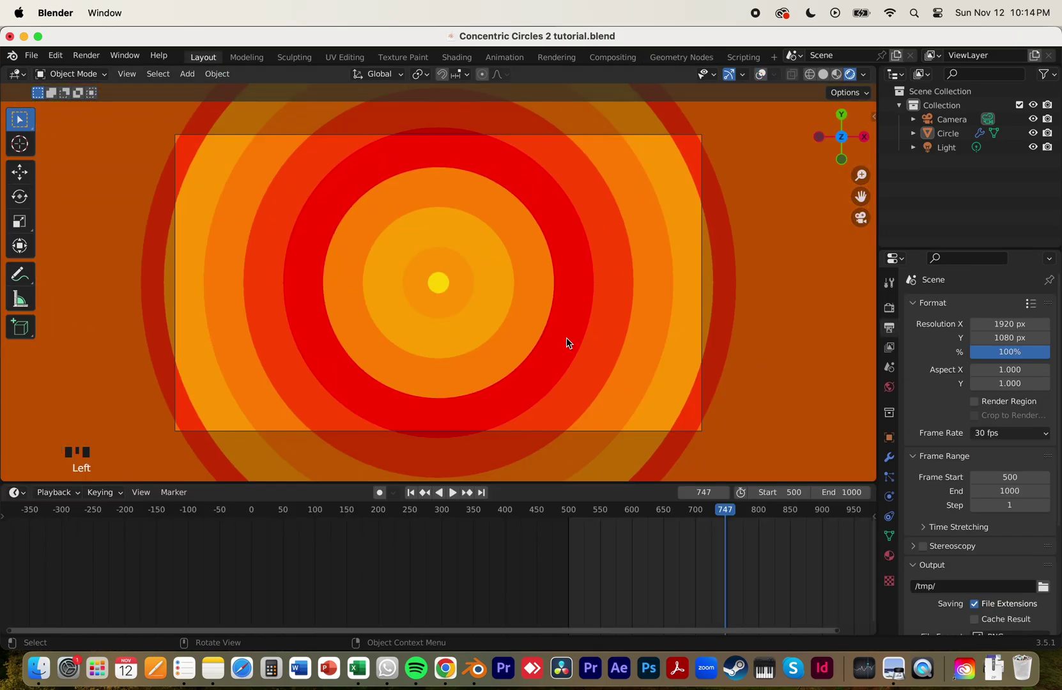
pyautogui.press('space')
pyautogui.keyDown('shift'); pyautogui.moveTo(659, 607); pyautogui.dragTo(571, 568, button='middle'); pyautogui.keyUp('shift')
pyautogui.press('space')
pyautogui.hotkey('shift', 'Left')
pyautogui.press('space')
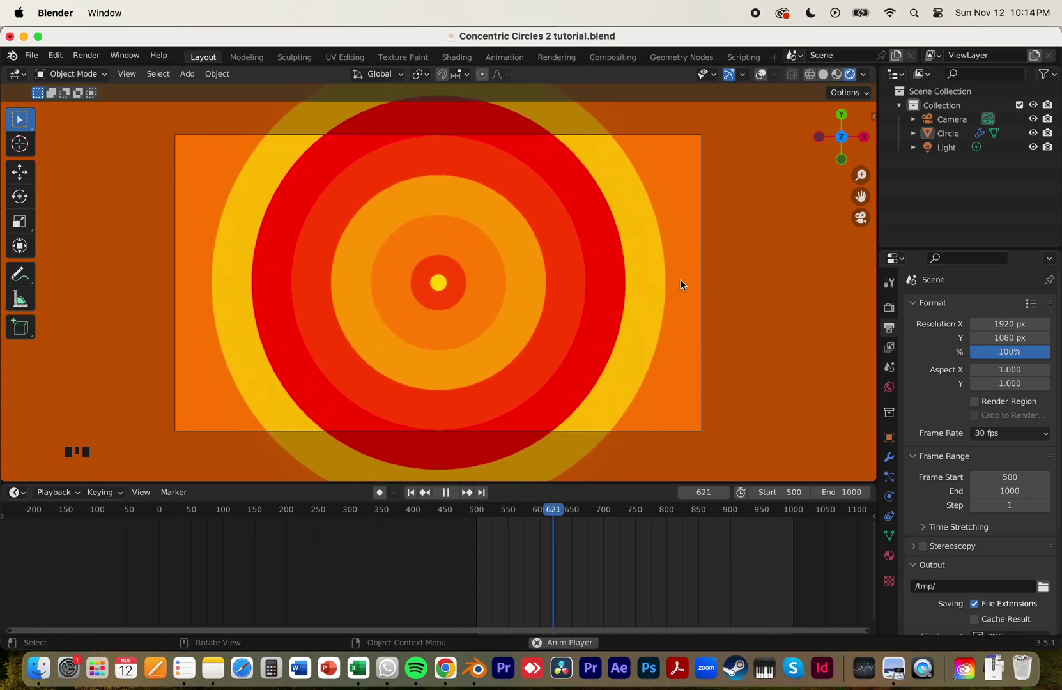
pyautogui.press('space')
pyautogui.moveTo(601, 514); pyautogui.dragTo(550, 517)
# Lower the camera along the Z axis by about 17.1 m and briefly play the animation
pyautogui.click(951, 119)
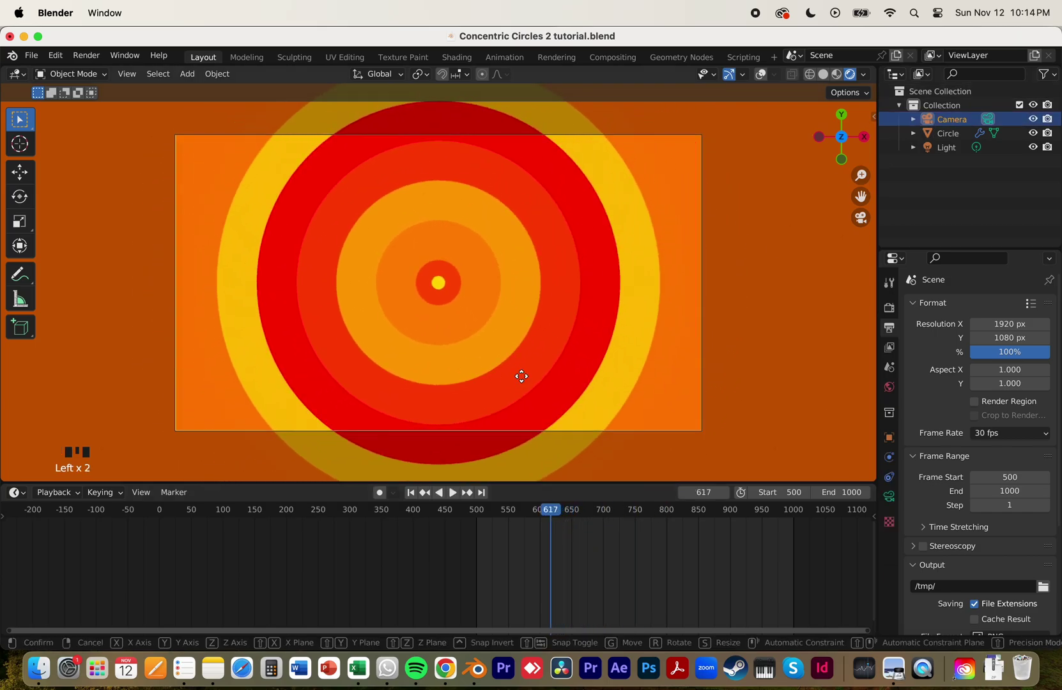
pyautogui.press('g')
pyautogui.press('z')
pyautogui.click(453, 128)
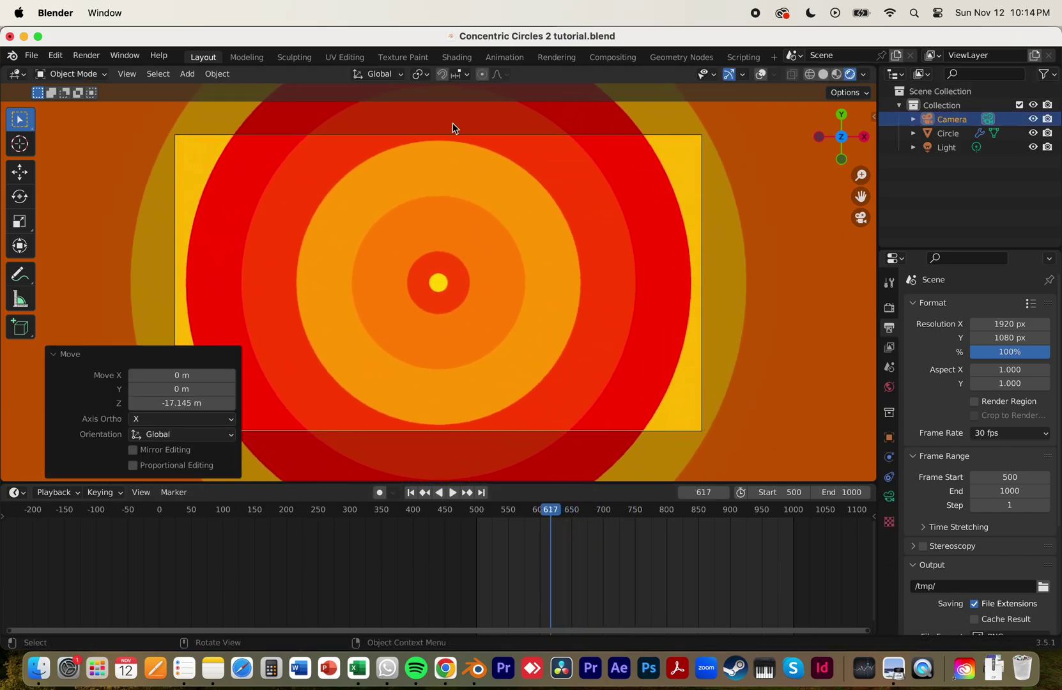
pyautogui.press('space')
pyautogui.press('space')
# Set the camera's passepartout opacity to 1.000 in its viewport display settings
pyautogui.scroll(-1, 936, 545)
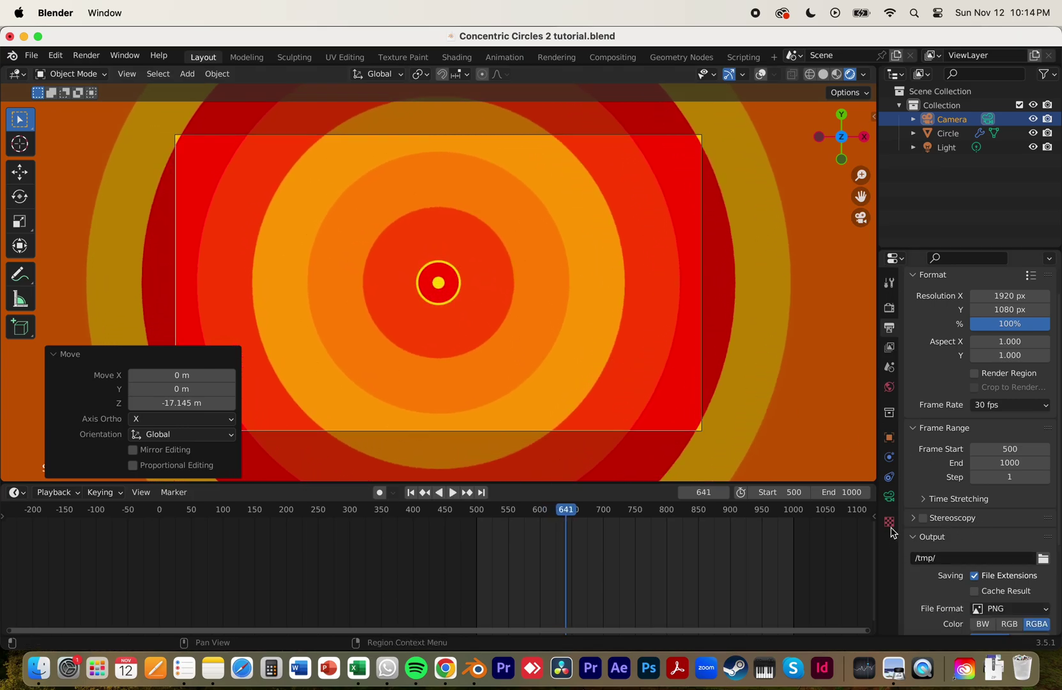
pyautogui.click(887, 498)
pyautogui.click(932, 558)
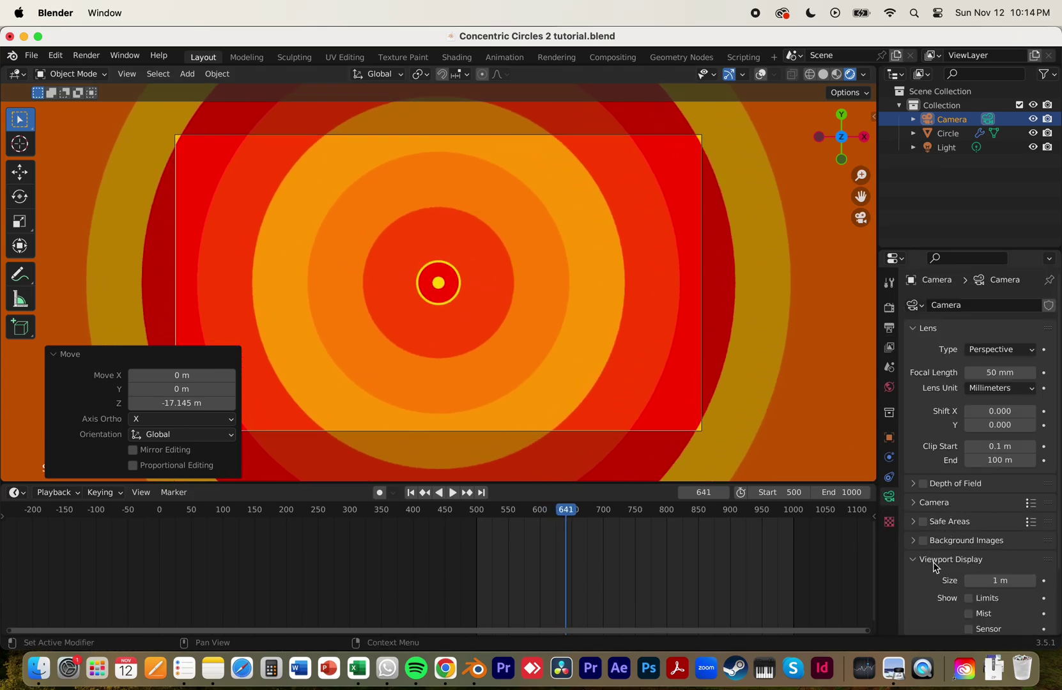
pyautogui.scroll(-3, 957, 569)
pyautogui.moveTo(1002, 584); pyautogui.dragTo(1048, 585)
# Play the animation with the black surround, collapse the Move settings, stop the playback and save the project
pyautogui.press('space')
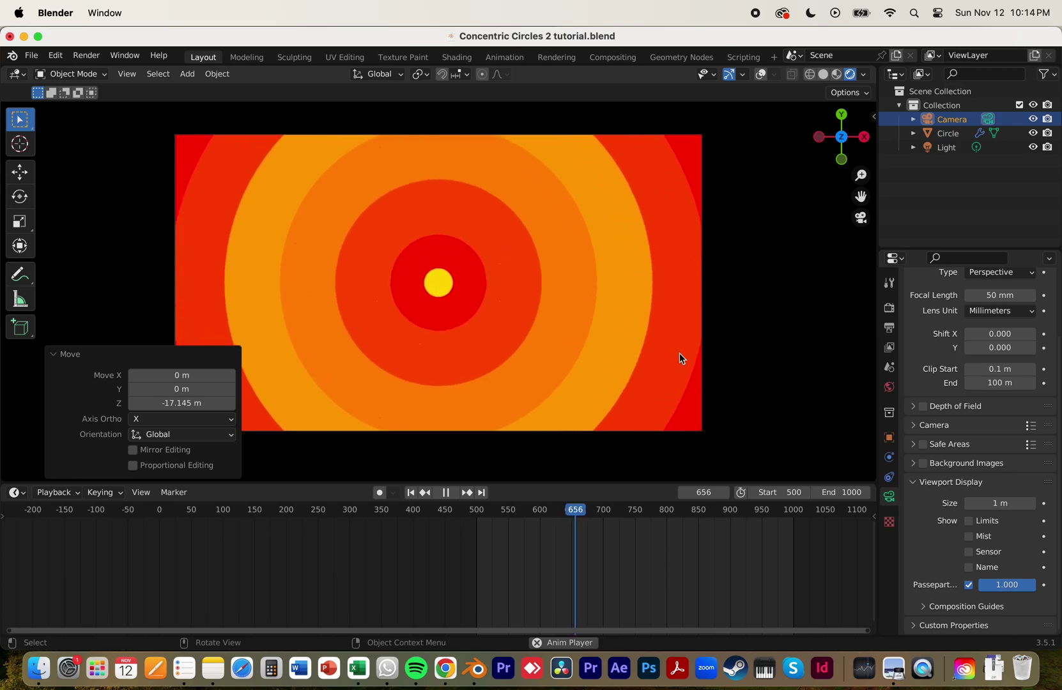
pyautogui.click(70, 353)
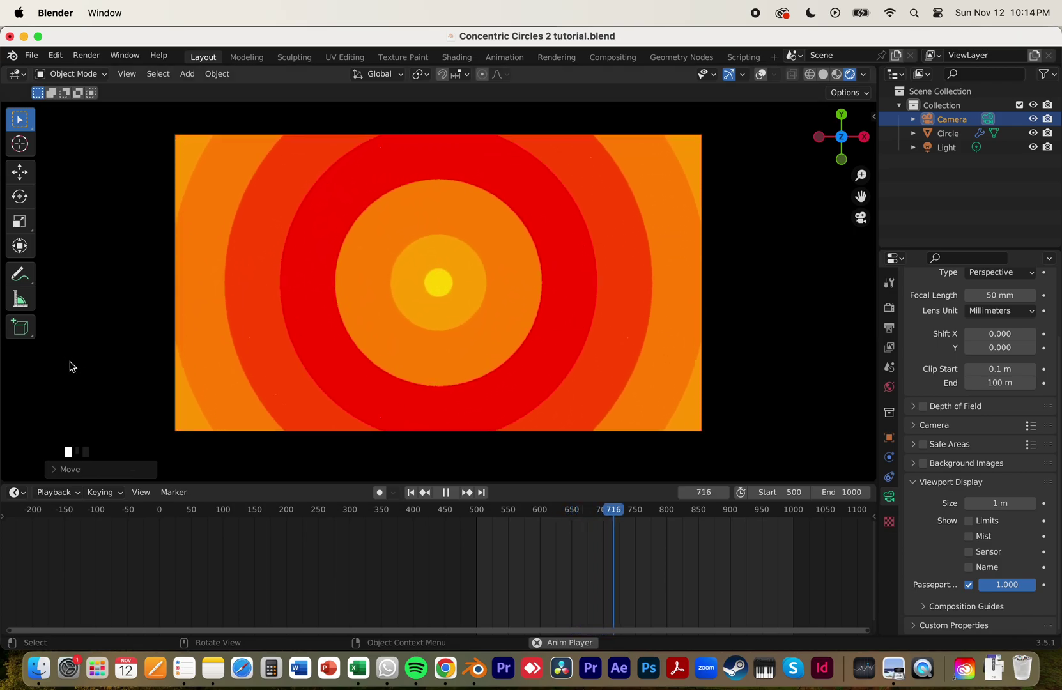
pyautogui.press('space')
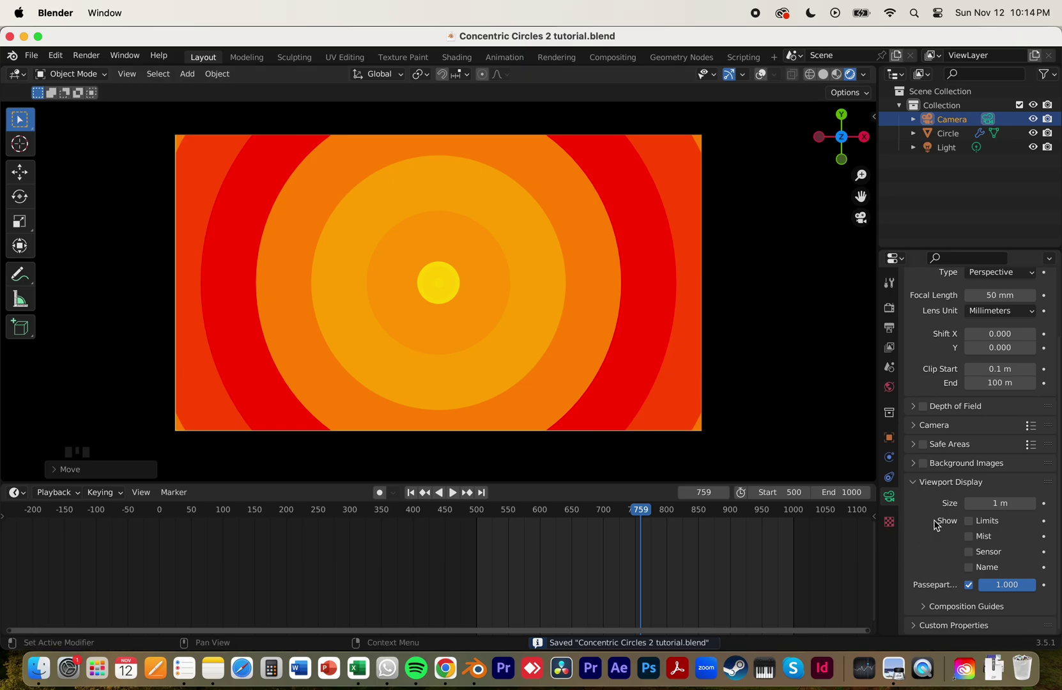
# Set the render output path to a file named scene 1 in the Tutorial Recordings folder on the LaCie volume
pyautogui.click(889, 327)
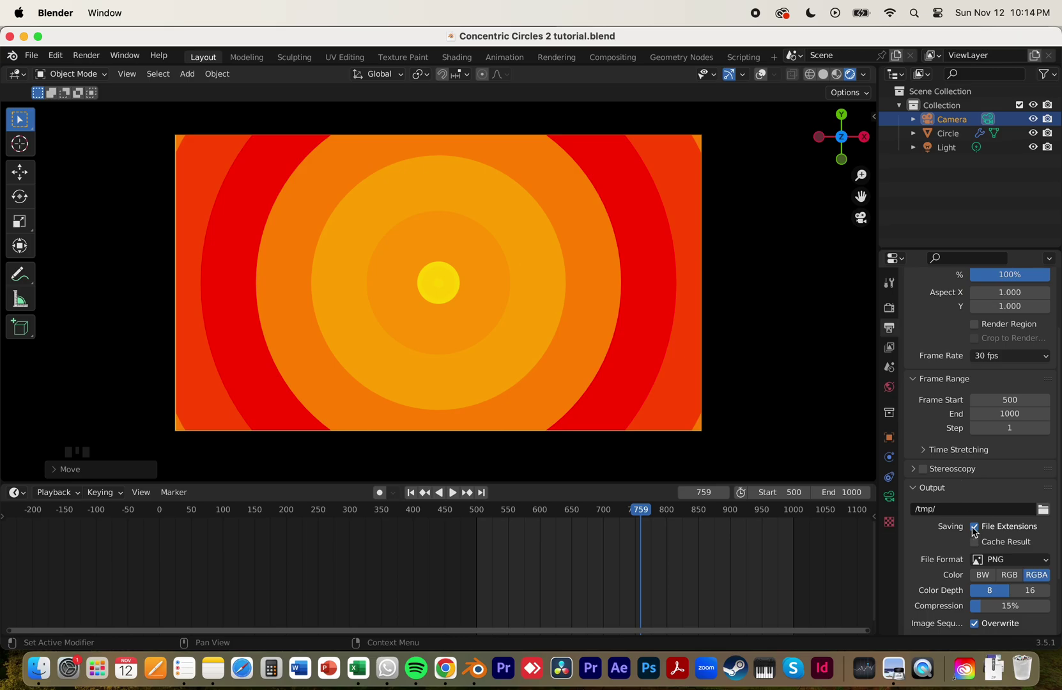
pyautogui.click(1041, 509)
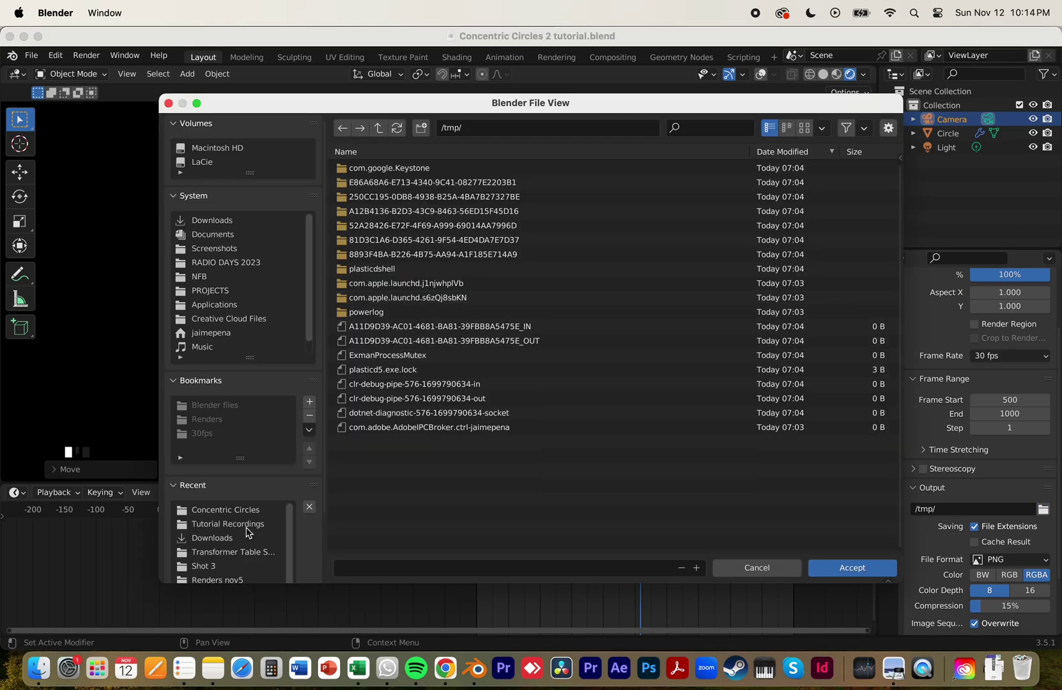
pyautogui.click(205, 168)
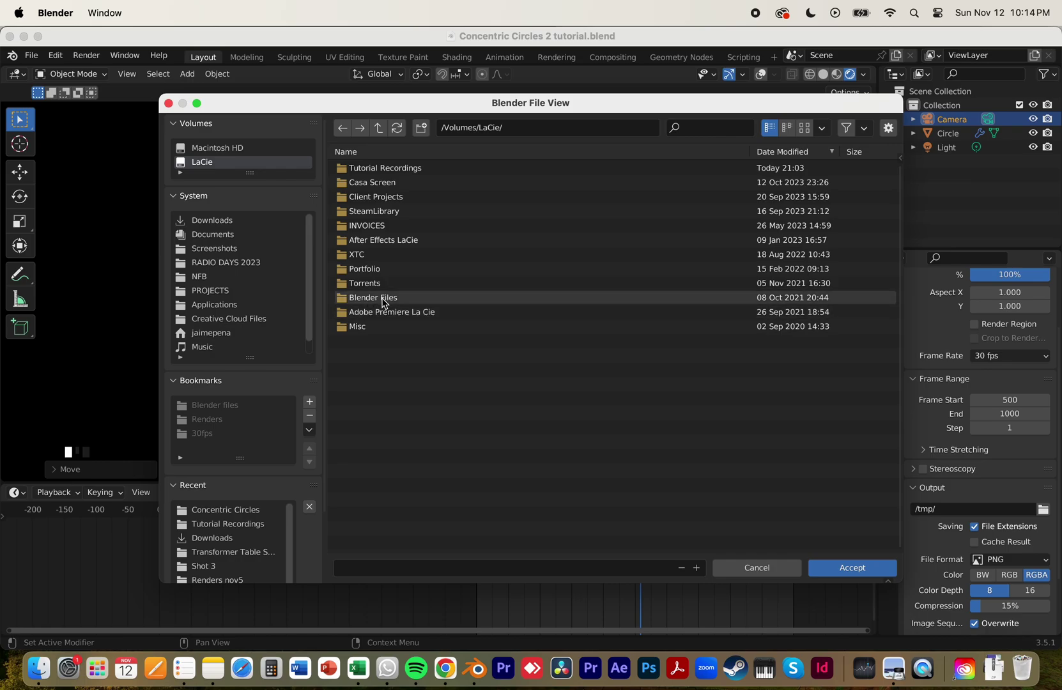
pyautogui.click(403, 168)
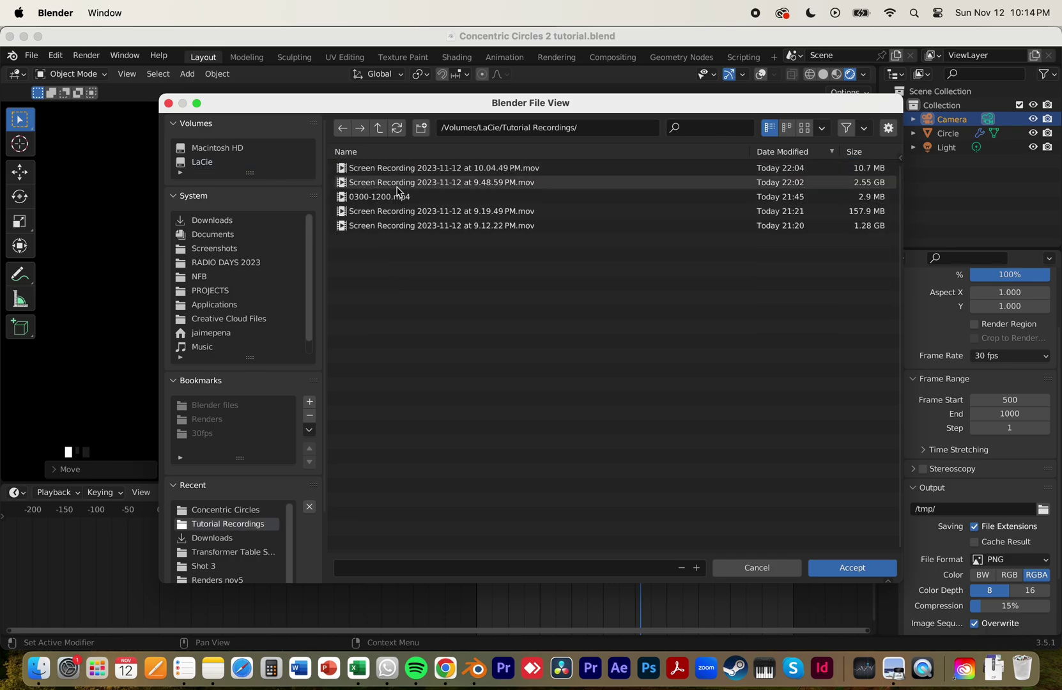
pyautogui.click(382, 567)
pyautogui.write('scene')
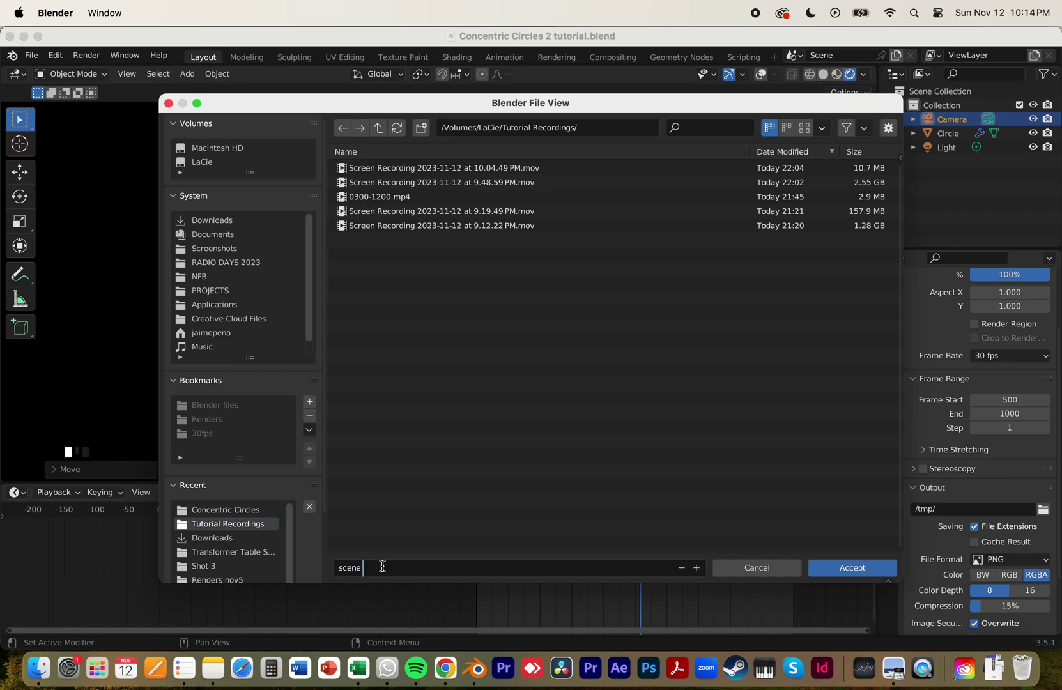
pyautogui.write('_1')
pyautogui.press('Return')
# Set the output file format to FFmpeg Video with an MPEG-4 container
pyautogui.click(995, 560)
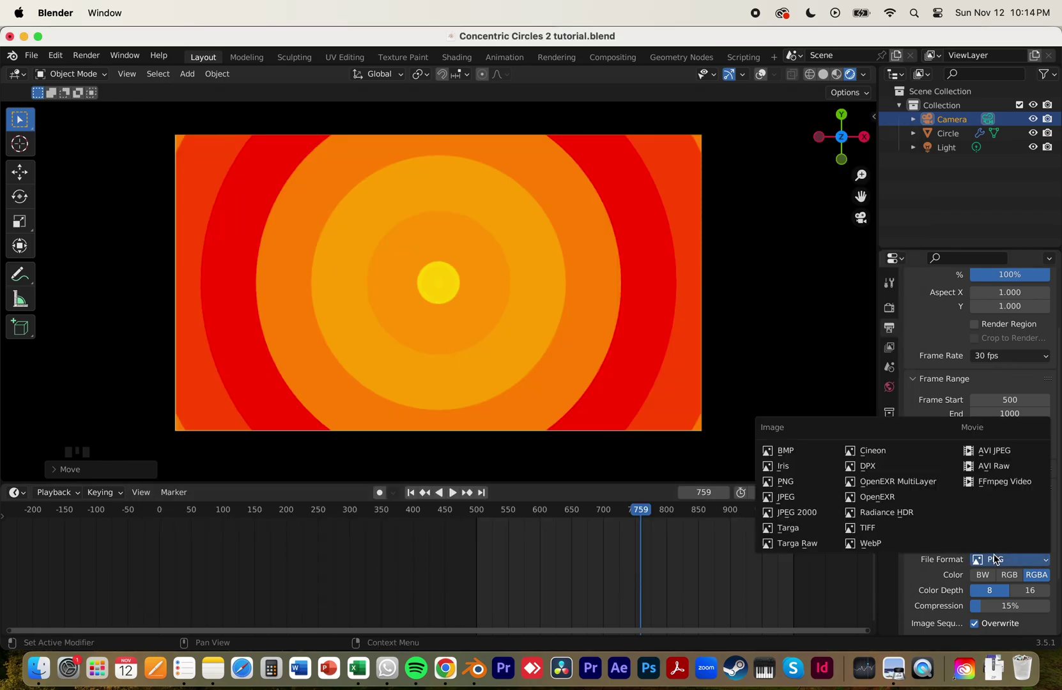
pyautogui.click(997, 482)
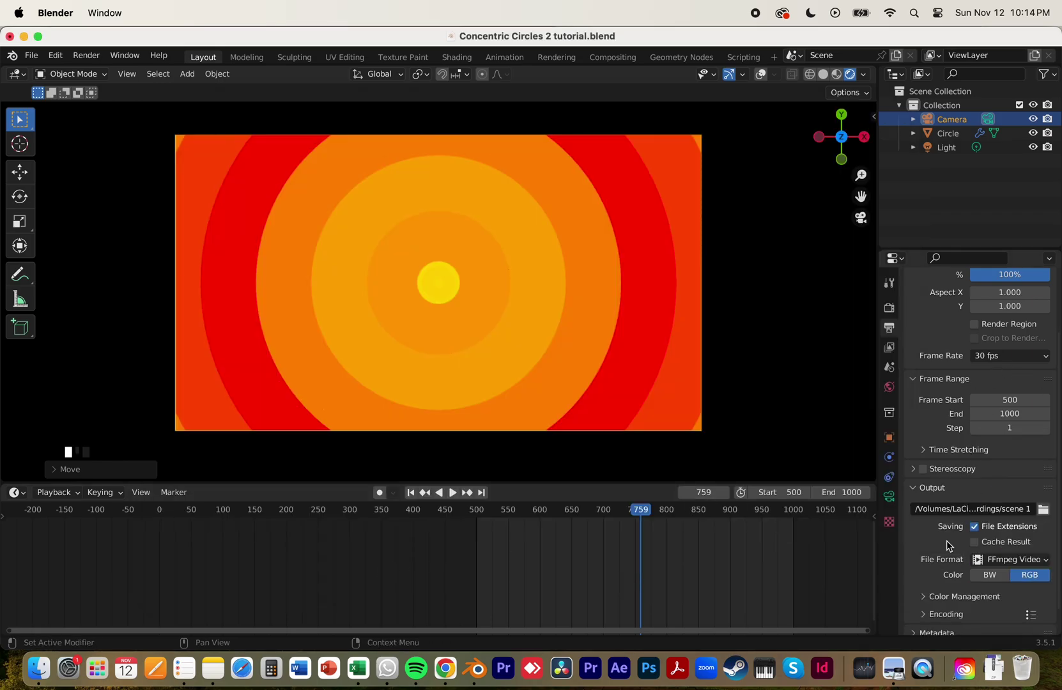
pyautogui.scroll(-2, 940, 567)
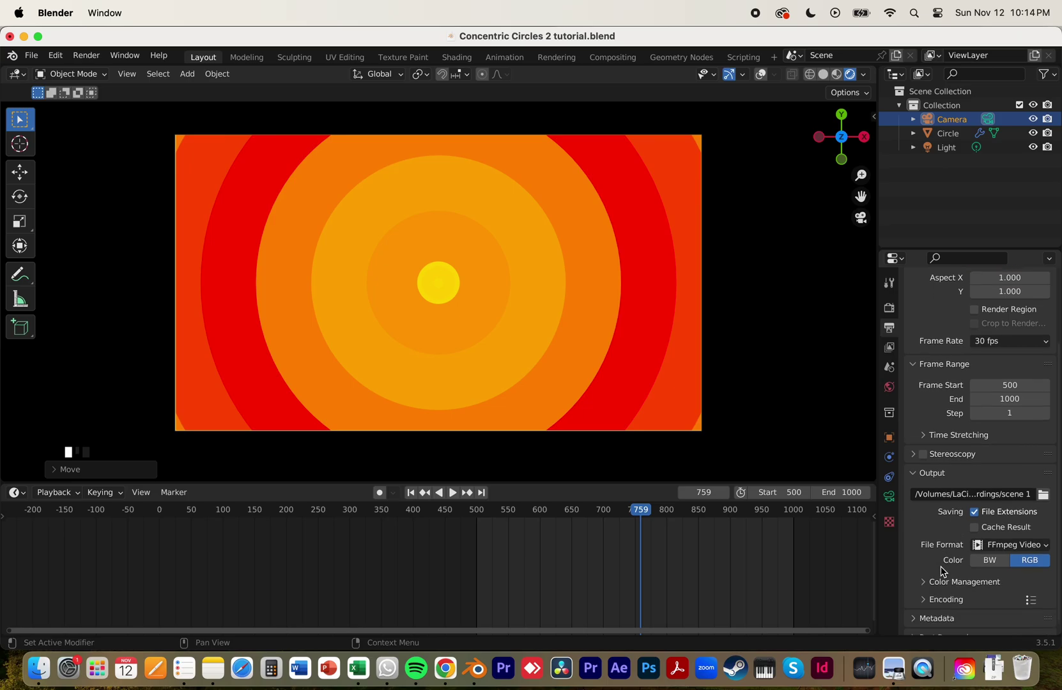
pyautogui.click(947, 586)
pyautogui.scroll(-10, 948, 587)
pyautogui.click(993, 410)
pyautogui.click(998, 457)
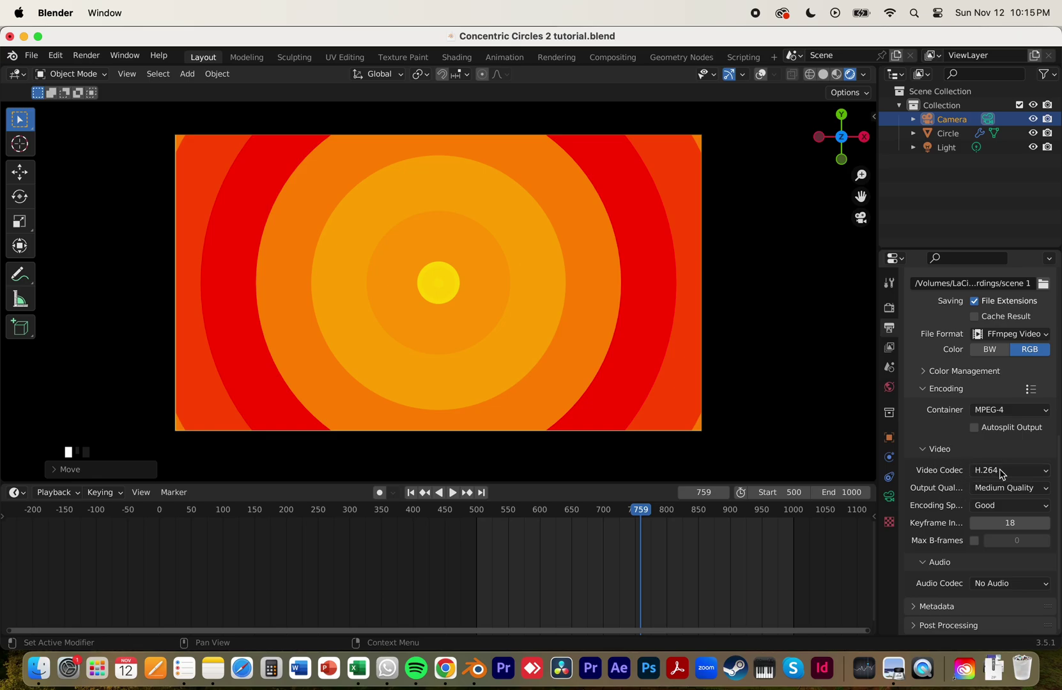
# Scrub to frame 638 and set the animation's end frame to 700
pyautogui.moveTo(488, 513); pyautogui.dragTo(563, 511)
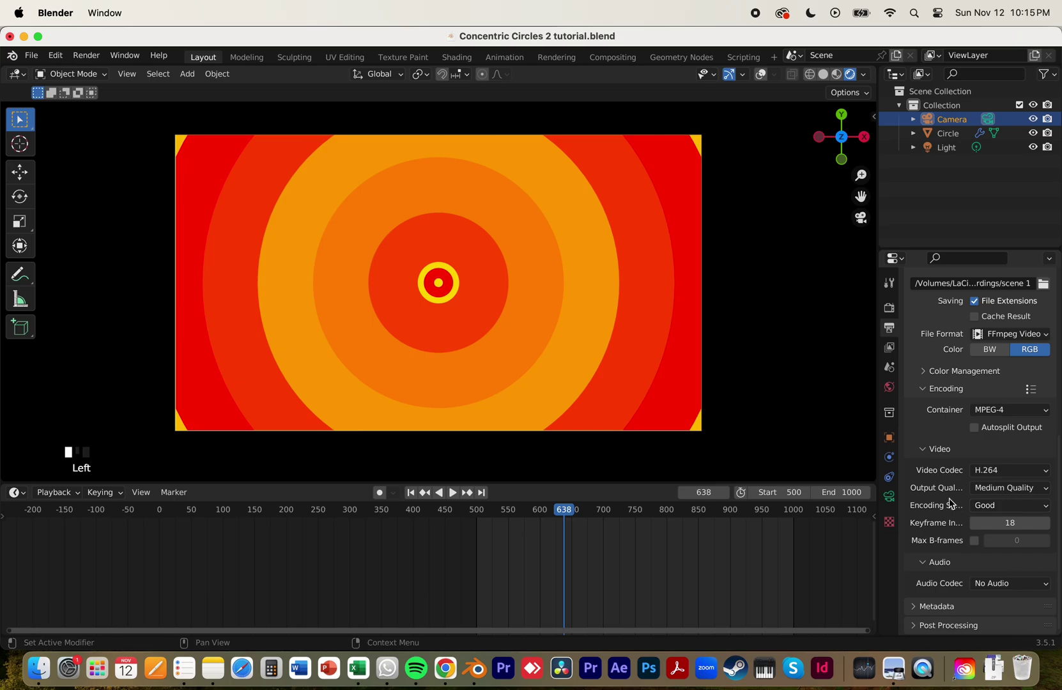
pyautogui.click(845, 489)
pyautogui.write('700')
pyautogui.press('Return')
# Play the shortened frame range through the camera, stop the playback and select the circle
pyautogui.click(87, 56)
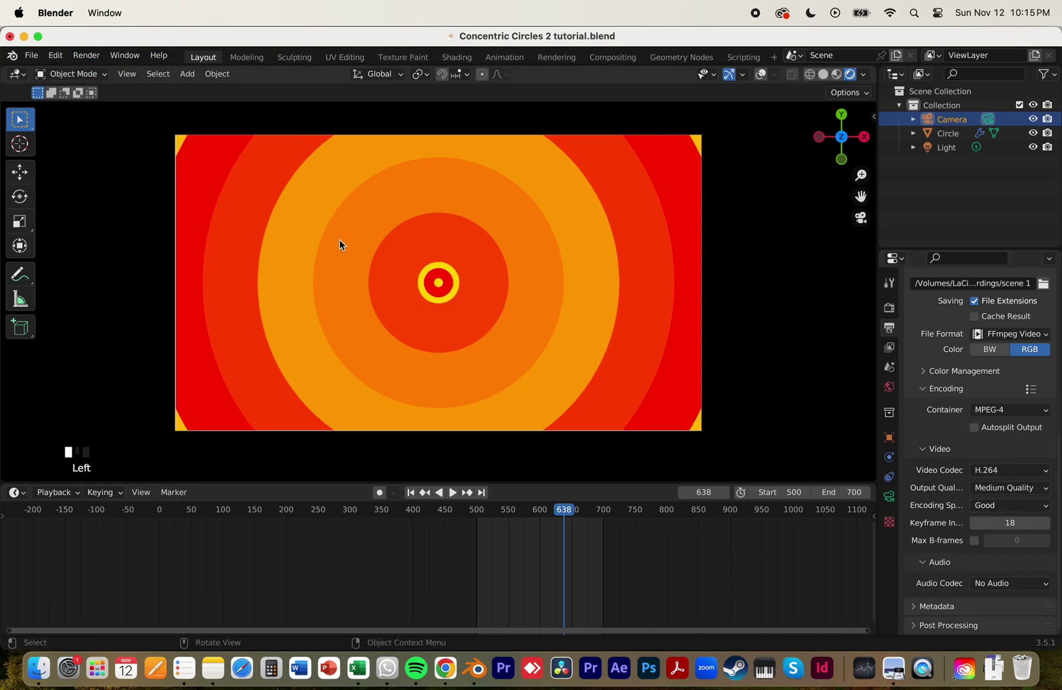
pyautogui.press('space')
pyautogui.click(758, 348)
pyautogui.press('Left')
pyautogui.press('Left')
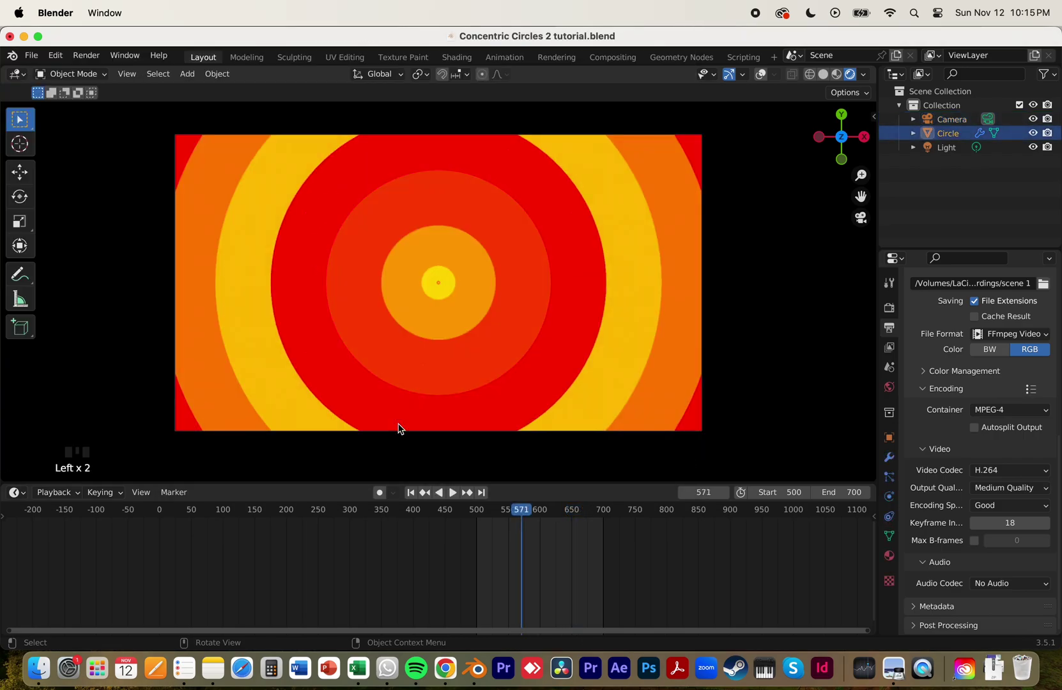
# Switch to Finder and open the rendered video scene 10500-0700.mp4 in QuickTime Player
pyautogui.click(38, 668)
pyautogui.click(356, 231)
pyautogui.doubleClick(356, 231)
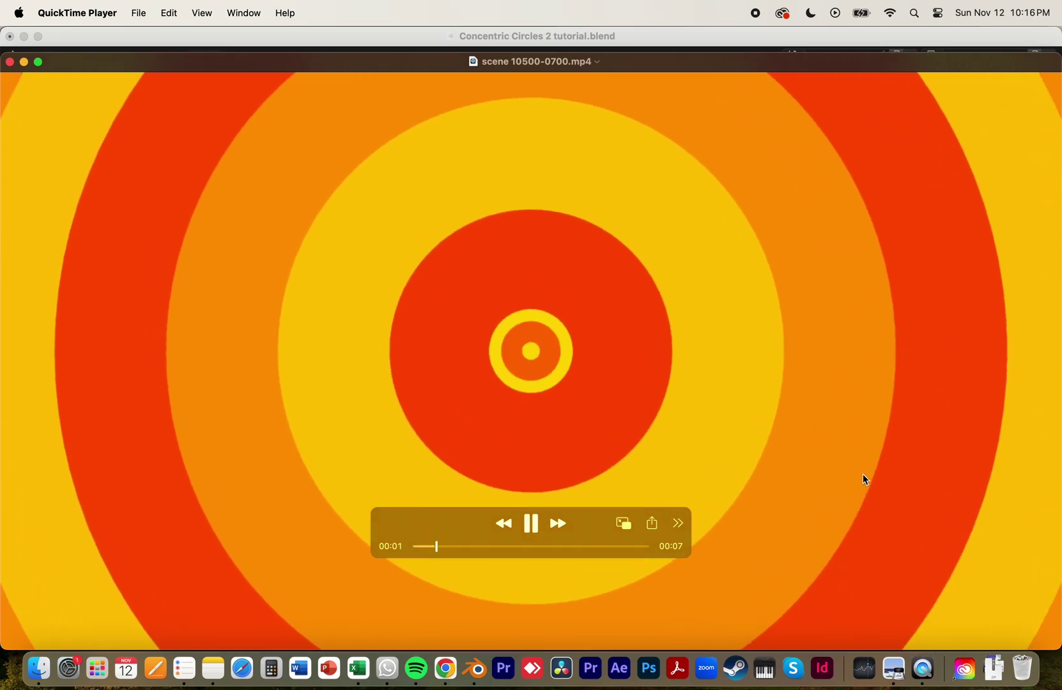